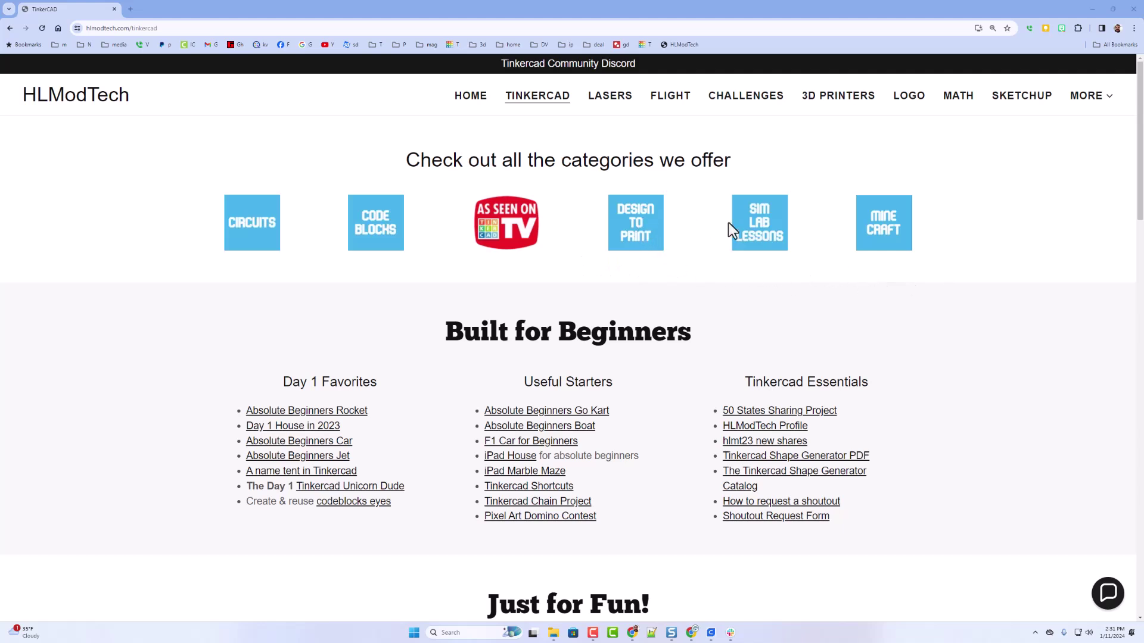
From the HLModTech Sim Lab page, open the Pixel Art Domino Contest starter design in Tinkercad
click(760, 229)
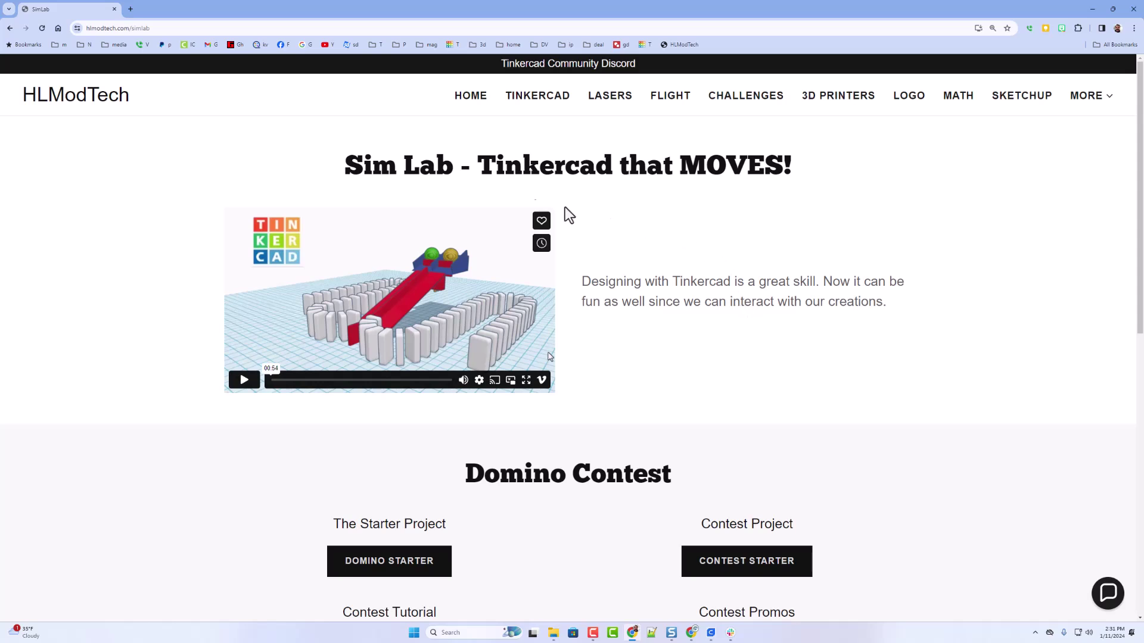
scroll(680, 331, down, 2)
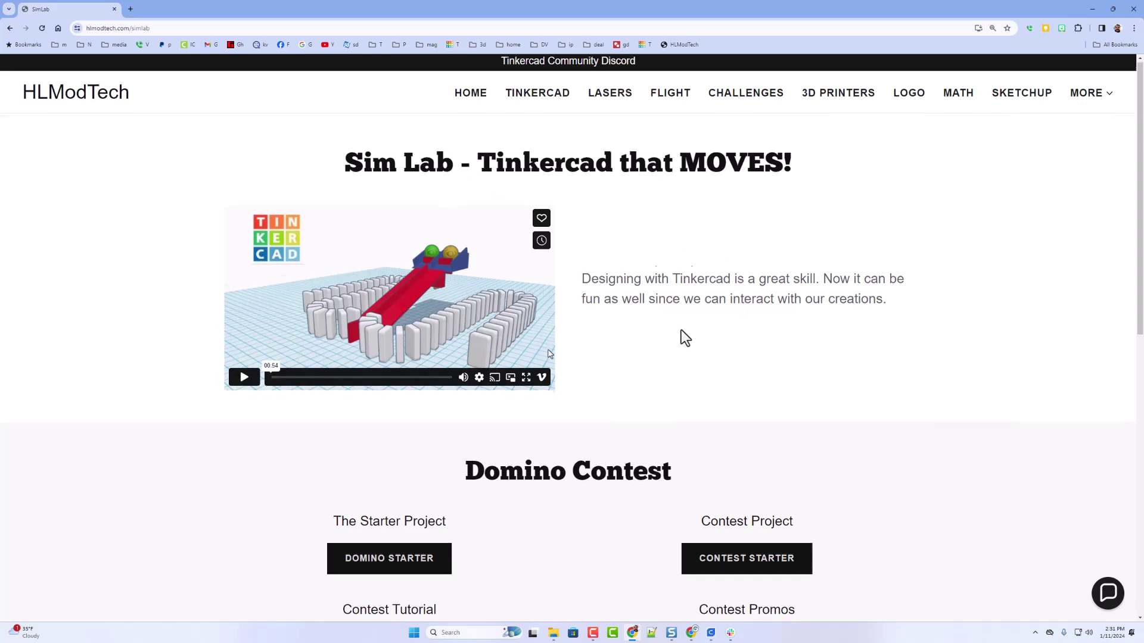
scroll(681, 331, down, 1)
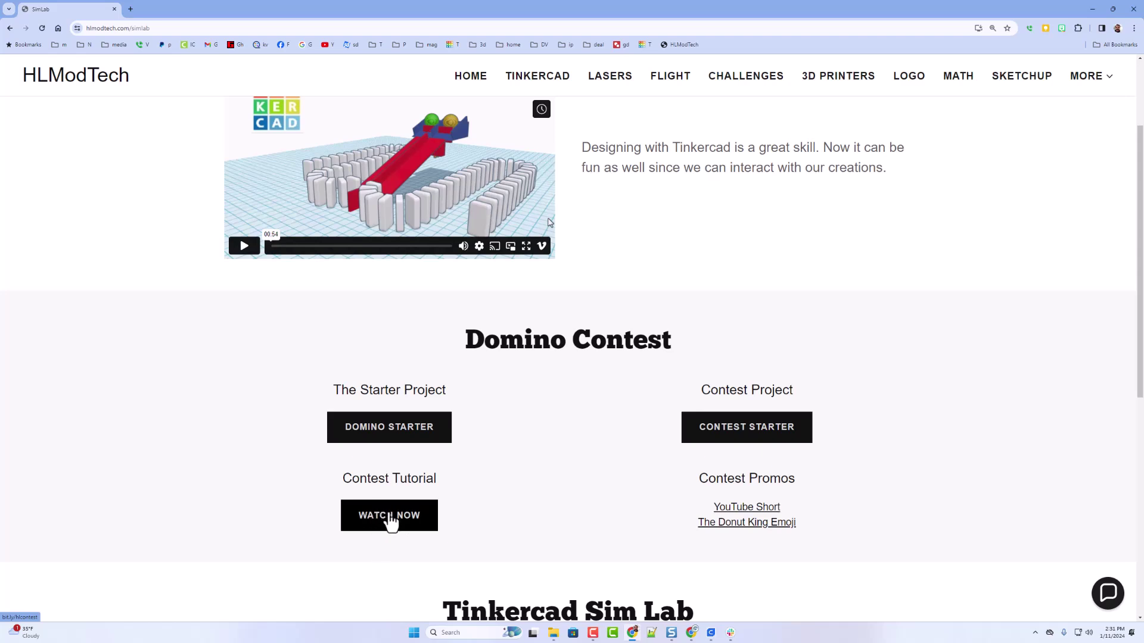
click(754, 439)
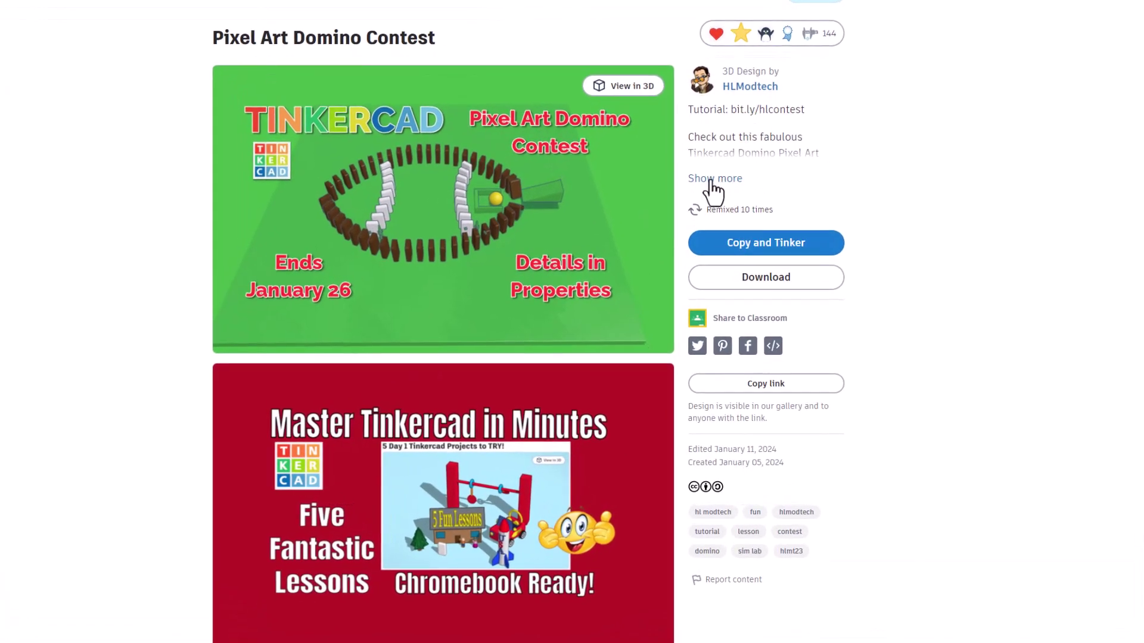
Expand the starter design's full description and look over its reaction choices
click(713, 249)
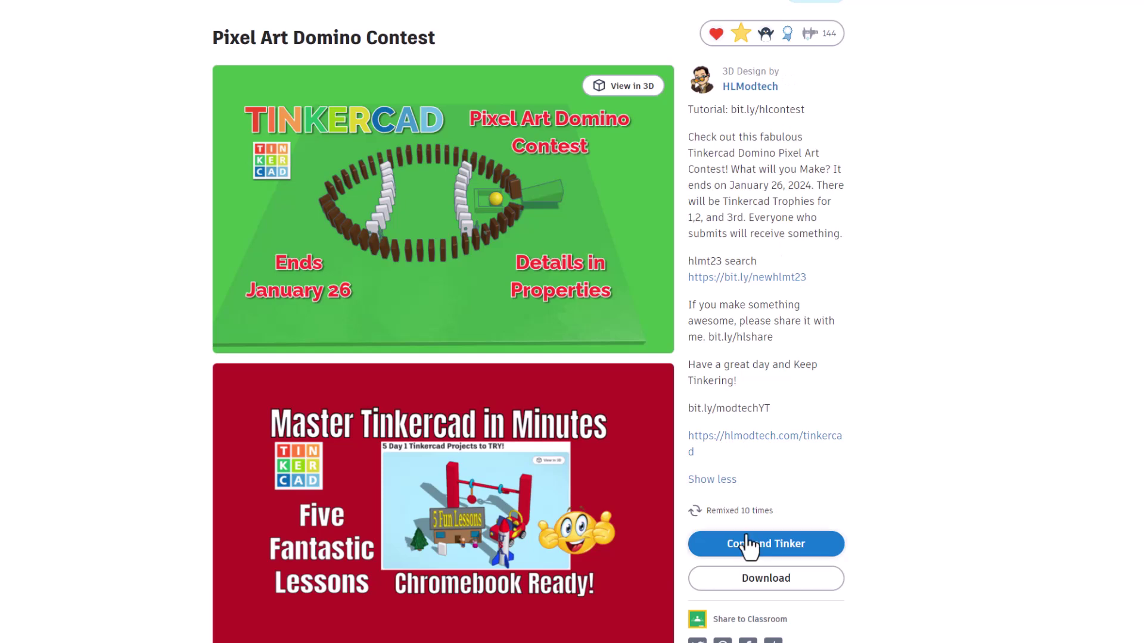
click(737, 50)
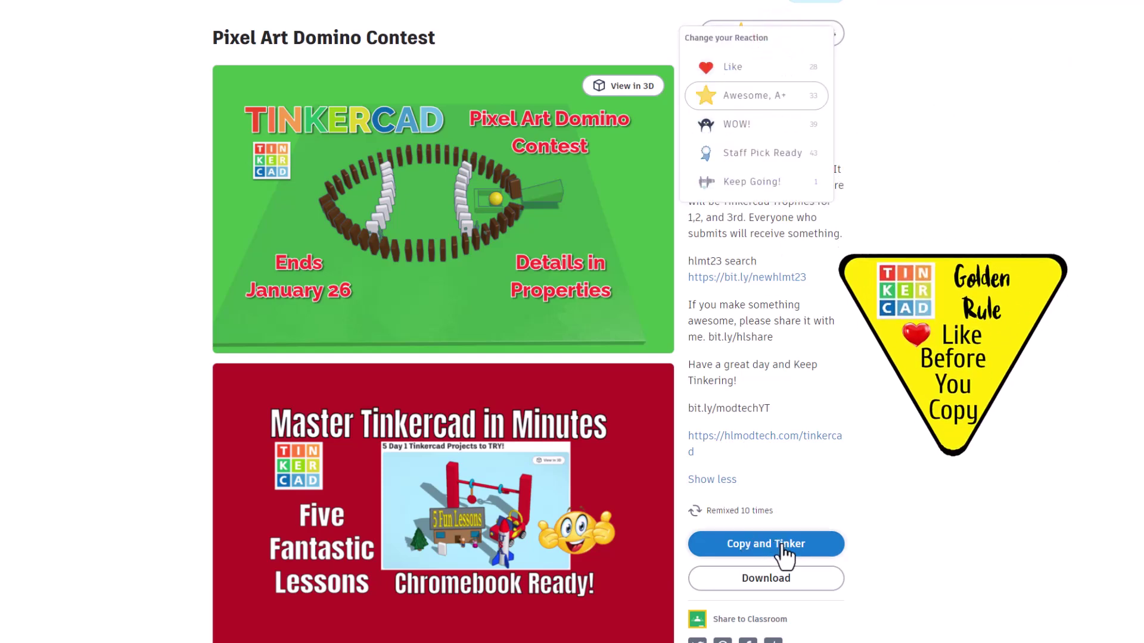
click(737, 124)
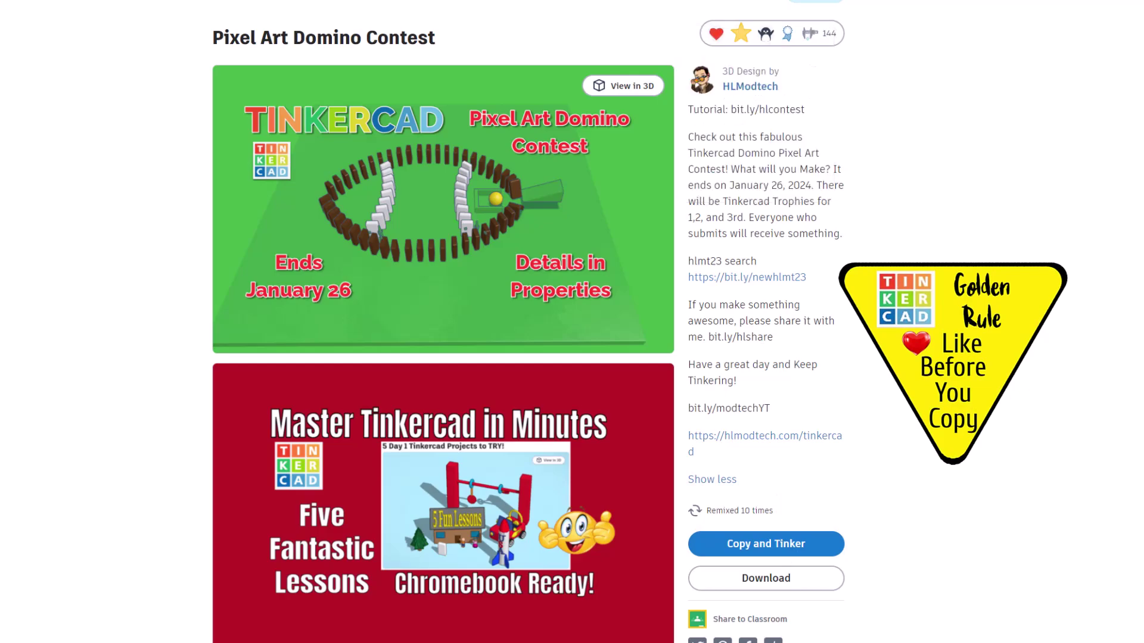
Copy the design into the editor, read the domino's keep-same-size note, and zoom in
click(752, 542)
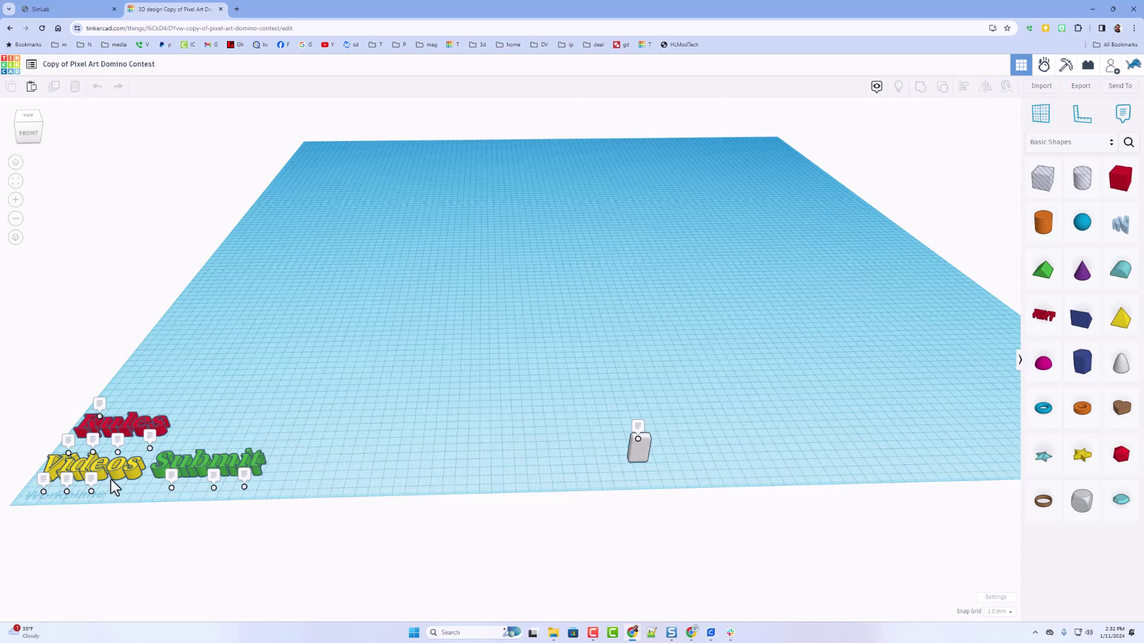
click(636, 427)
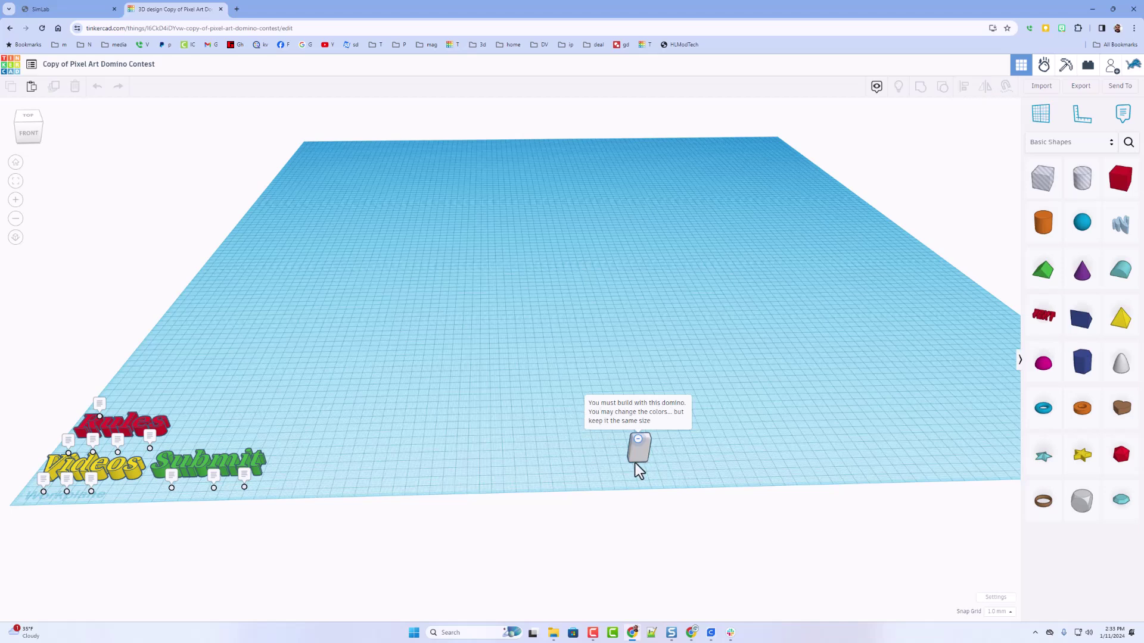
click(640, 440)
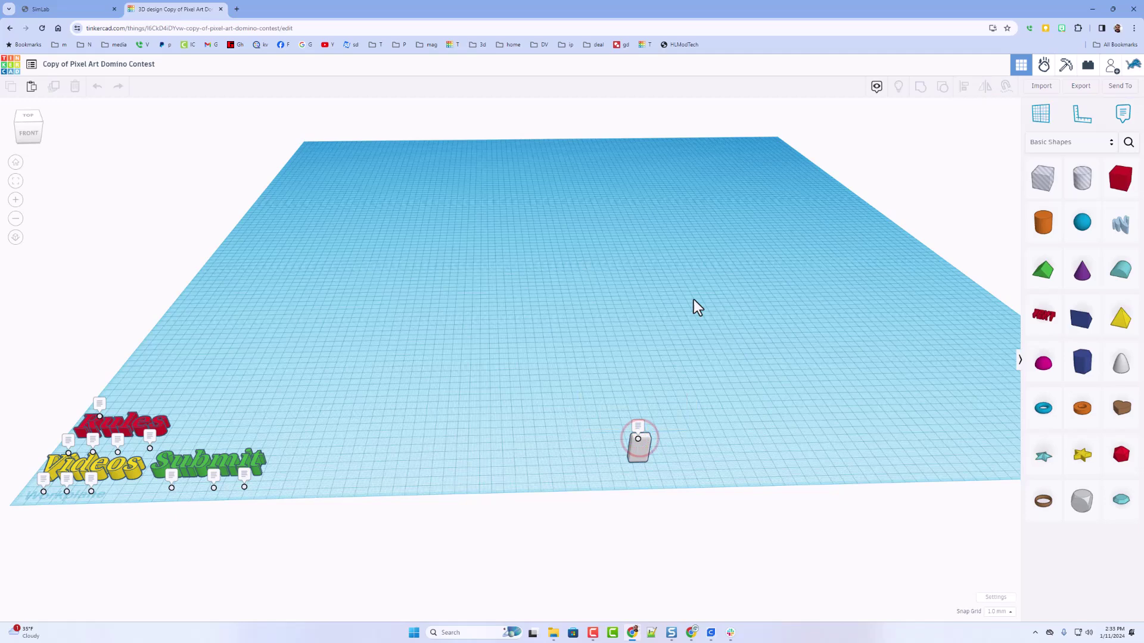
scroll(705, 405, up, 5)
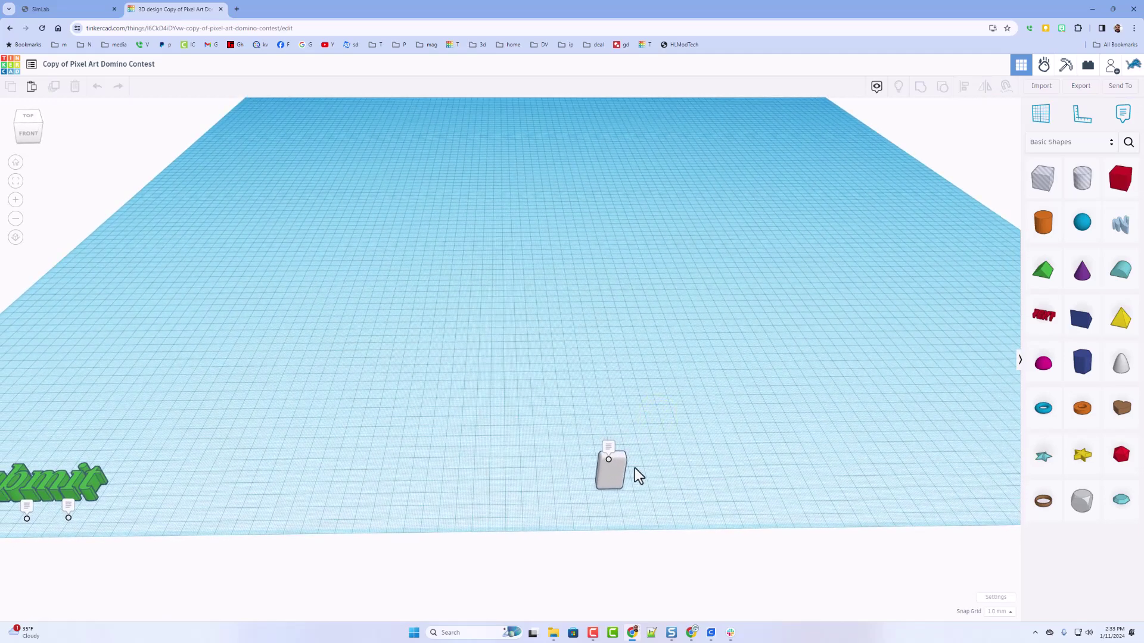
Set snap grid to 5.0 mm, duplicate the domino into a row of nine, and select the row
click(995, 612)
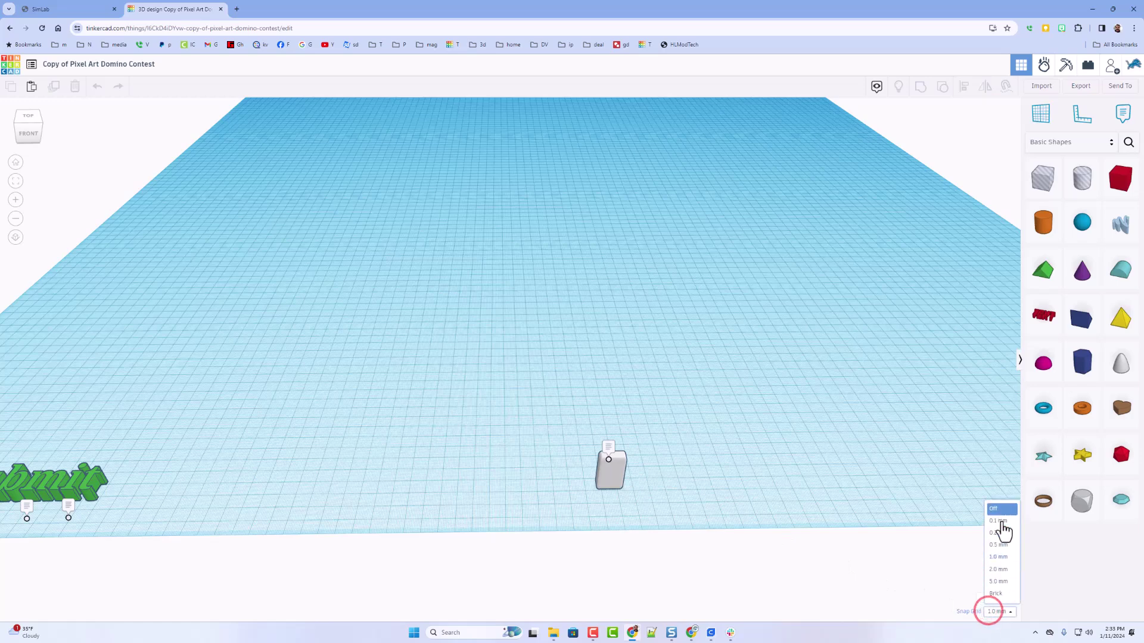
click(998, 582)
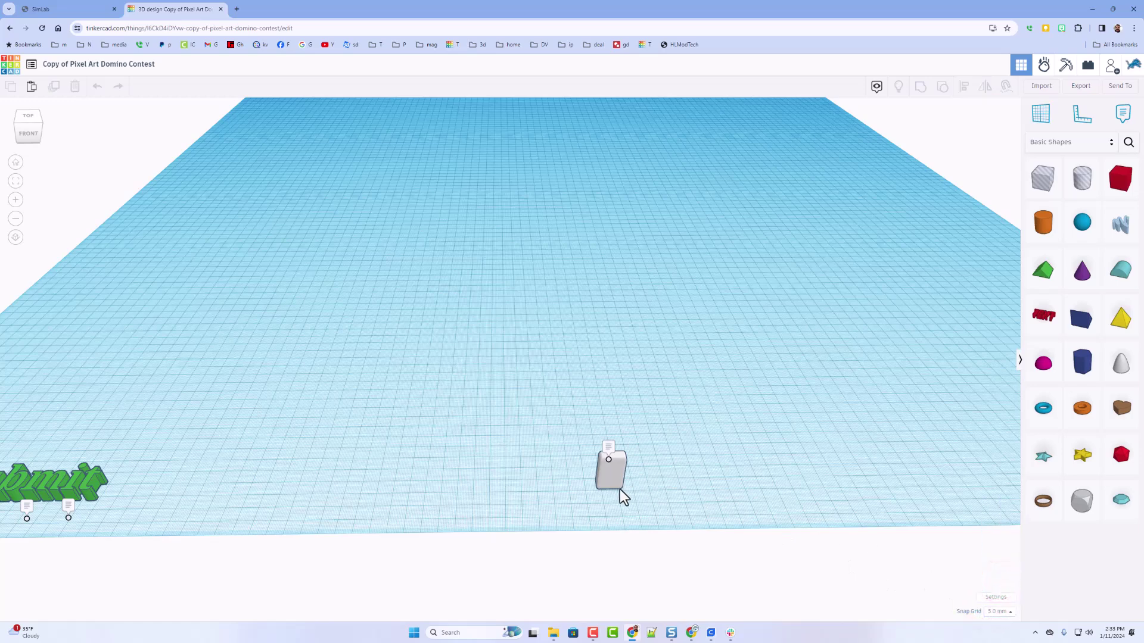
click(610, 481)
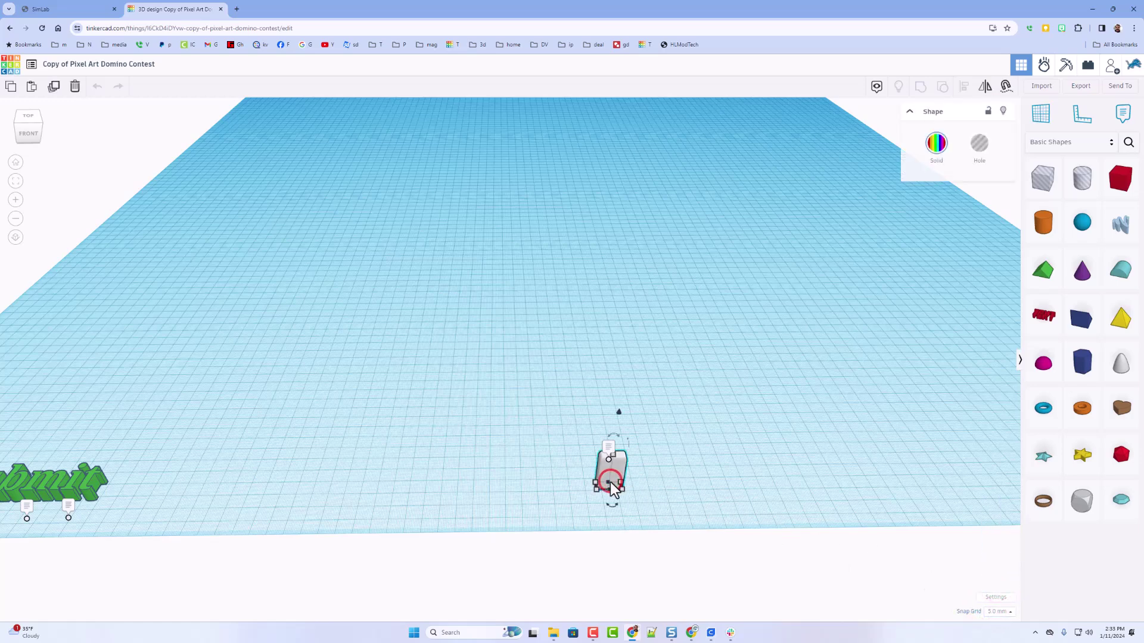
key(ctrl+d)
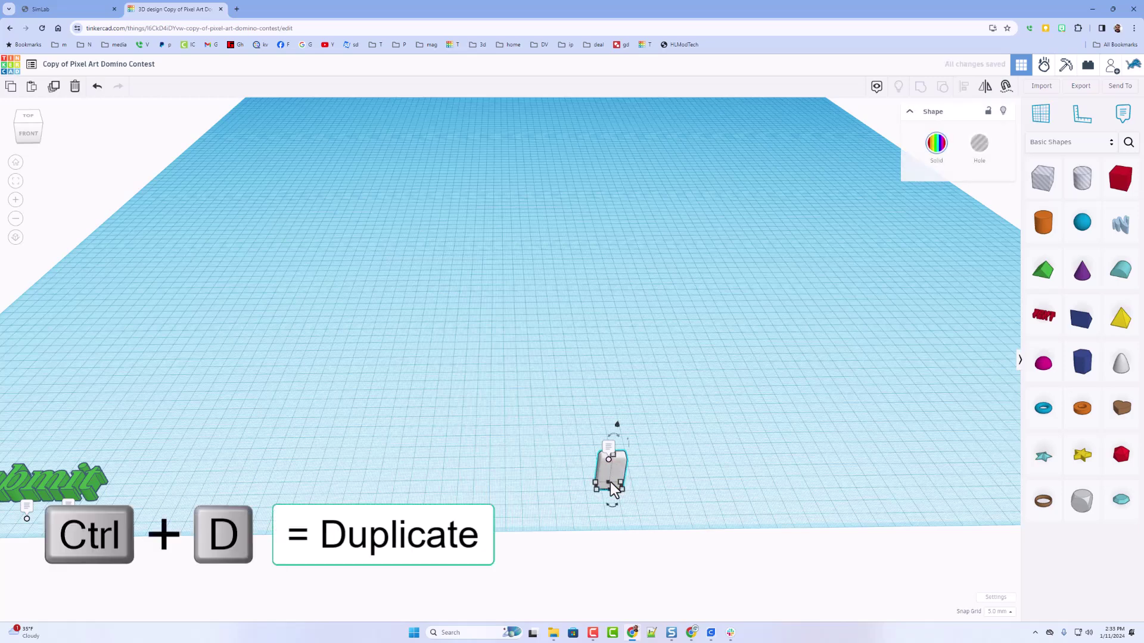
key(Up)
key(Up)
key(Up)
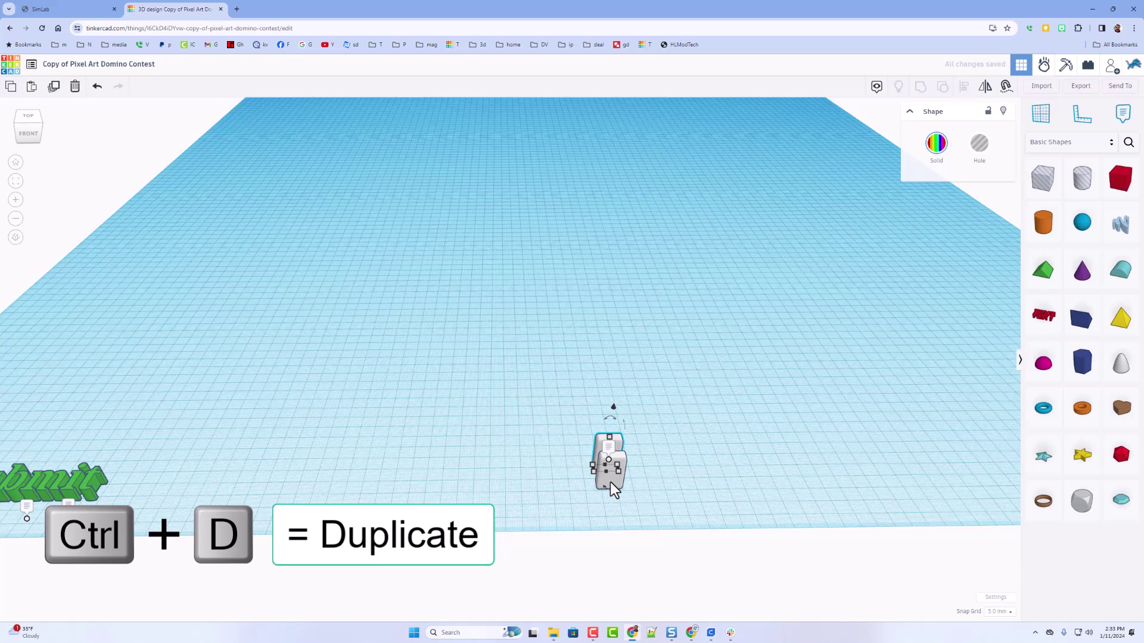
key(ctrl+d)
key(ctrl+d)
key(ctrl+d)
key(ctrl+d)
key(ctrl+d)
key(ctrl+d)
key(ctrl+d)
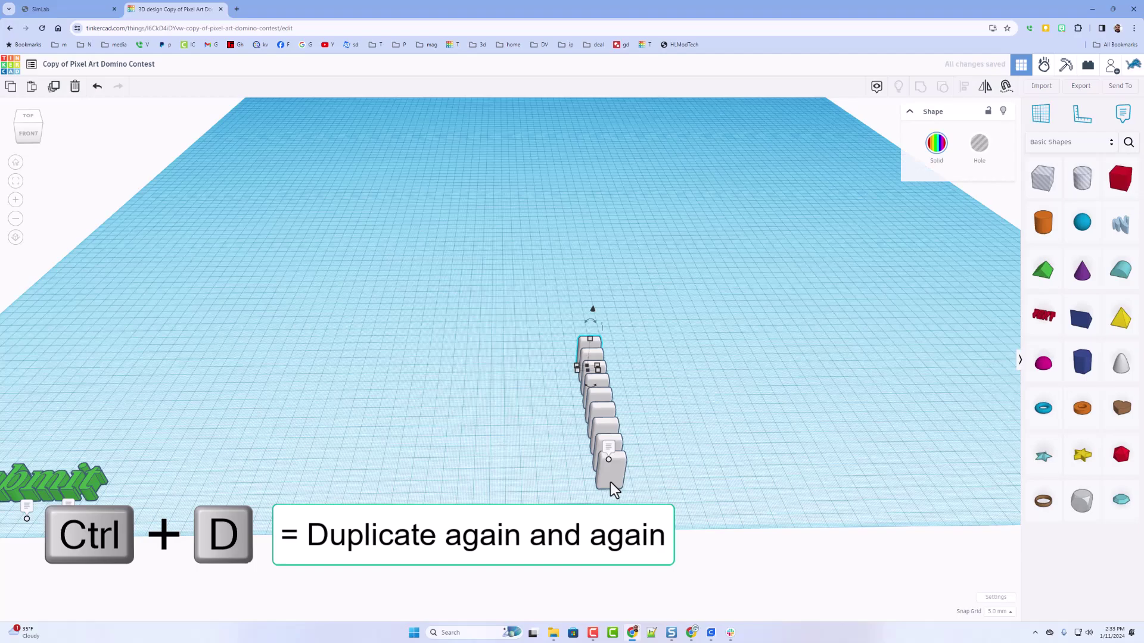
right_drag(660, 471, 618, 381)
drag(529, 341, 647, 527)
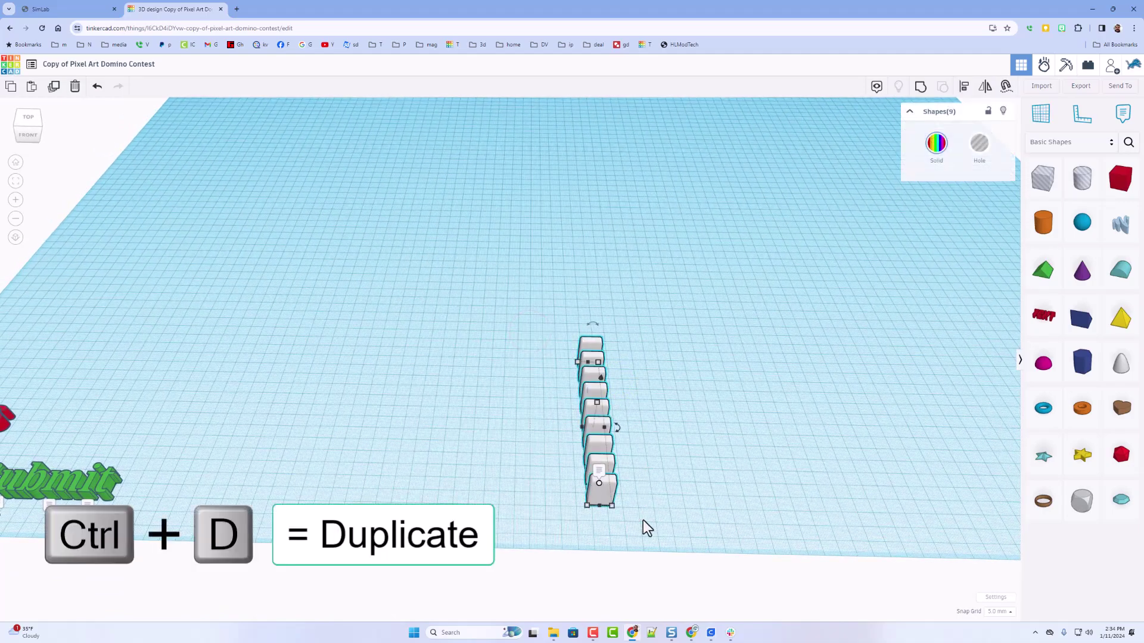
Duplicate the nine-domino row and rotate the copy 90° into an L-shaped corner
key(ctrl+d)
key(shift+Right)
key(shift+Right)
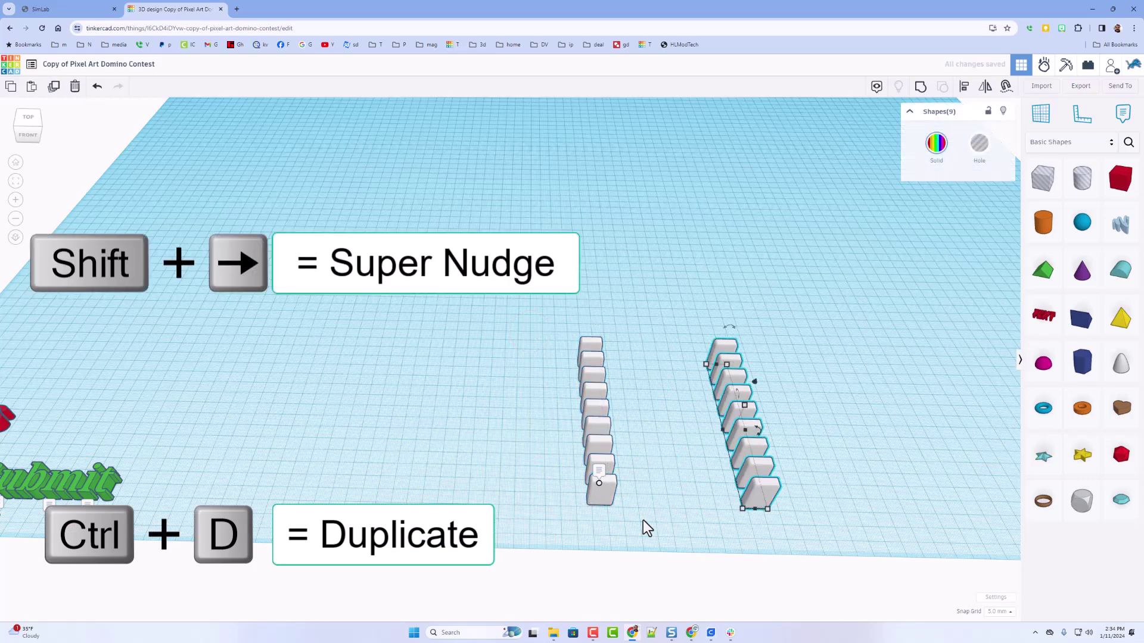
drag(757, 429, 667, 344)
Deselect the rows, view them from above, and drag a cone onto the workplane
scroll(502, 345, up, 2)
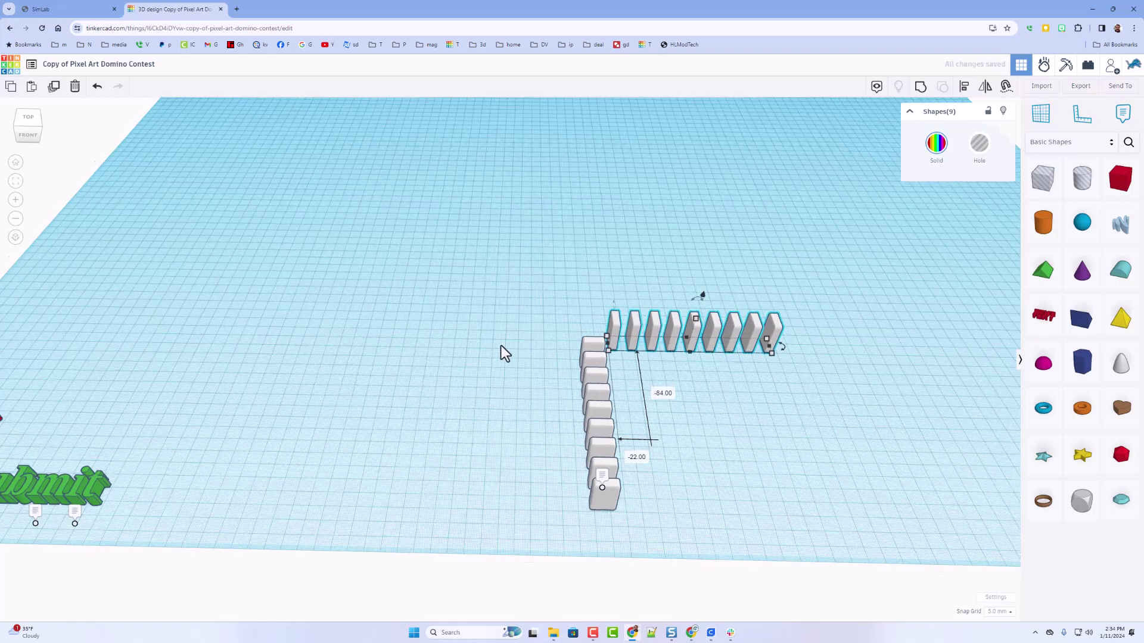
click(505, 348)
right_drag(575, 327, 733, 410)
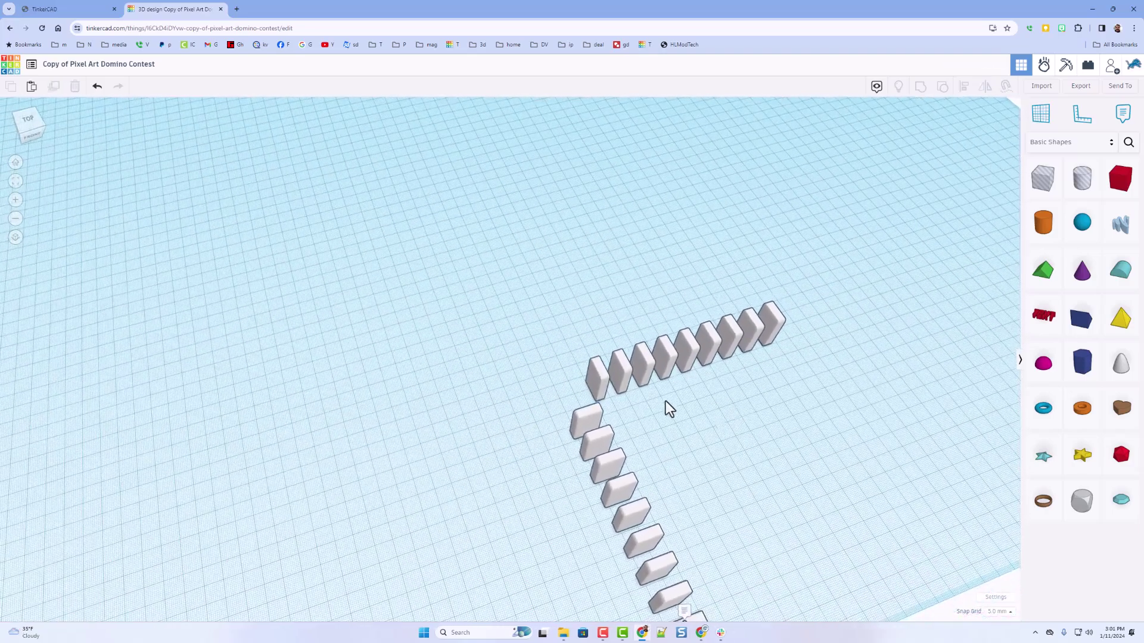
drag(1080, 280, 611, 409)
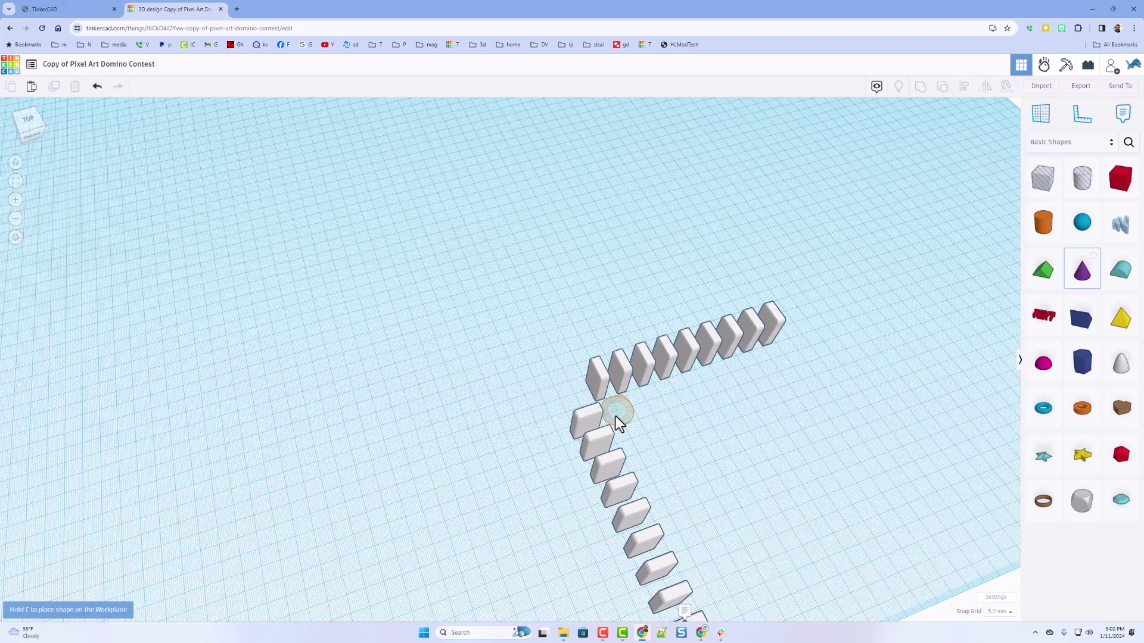
Place the cone at the corner with base radius 5, top radius 15, height 32 and 16 sides
click(616, 416)
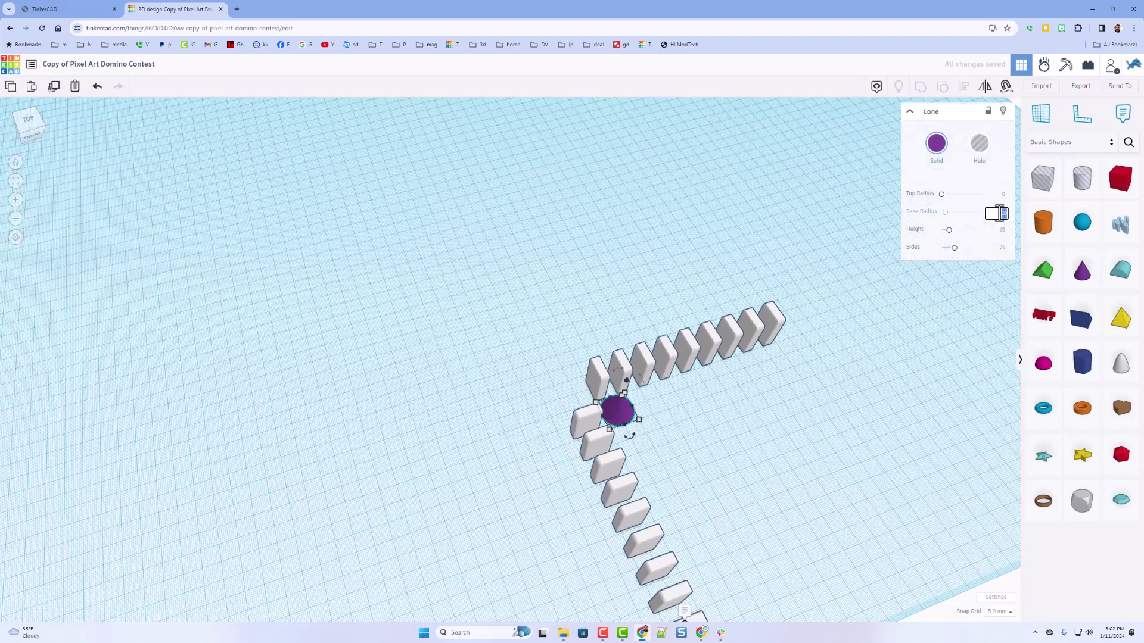
text(5)
click(1002, 195)
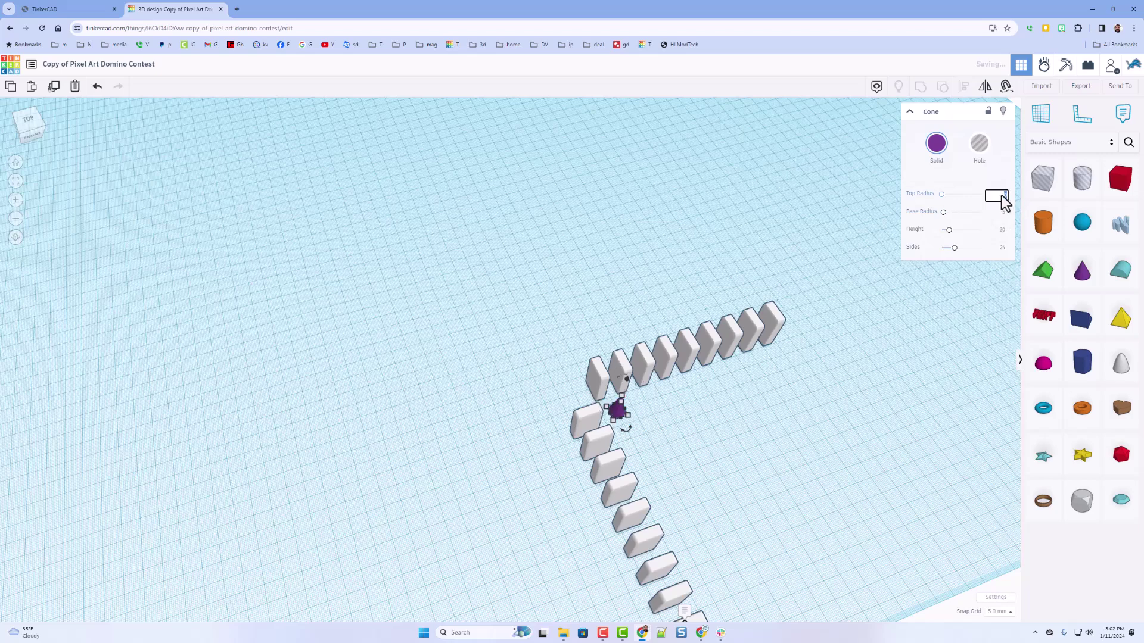
text(15)
click(1001, 231)
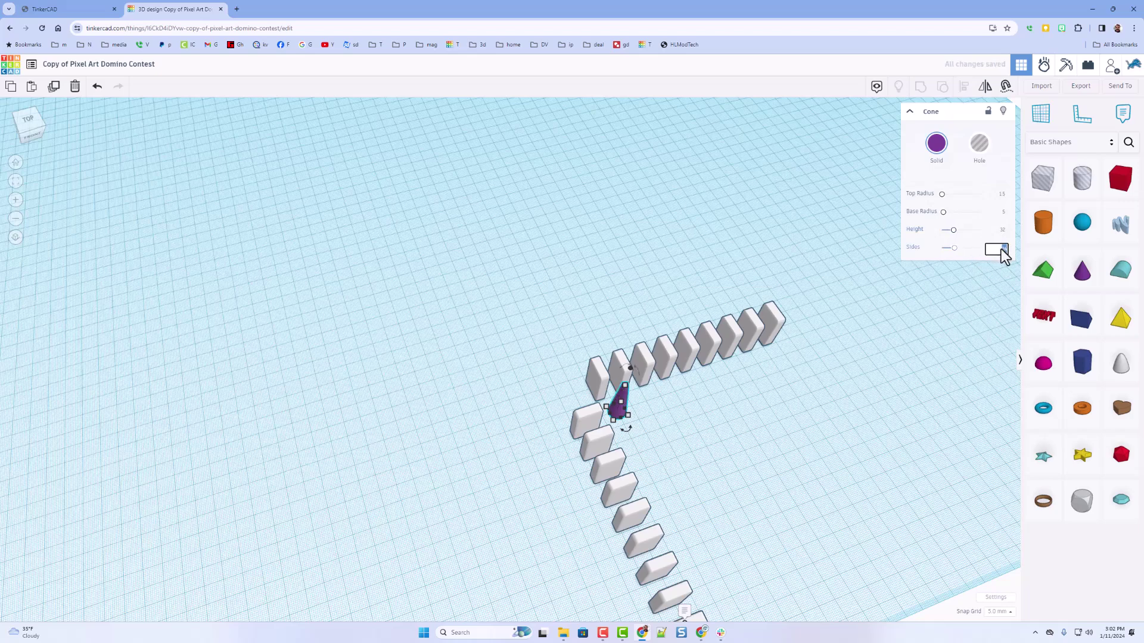
text(16)
key(Return)
right_drag(687, 393, 616, 354)
right_drag(470, 408, 586, 403)
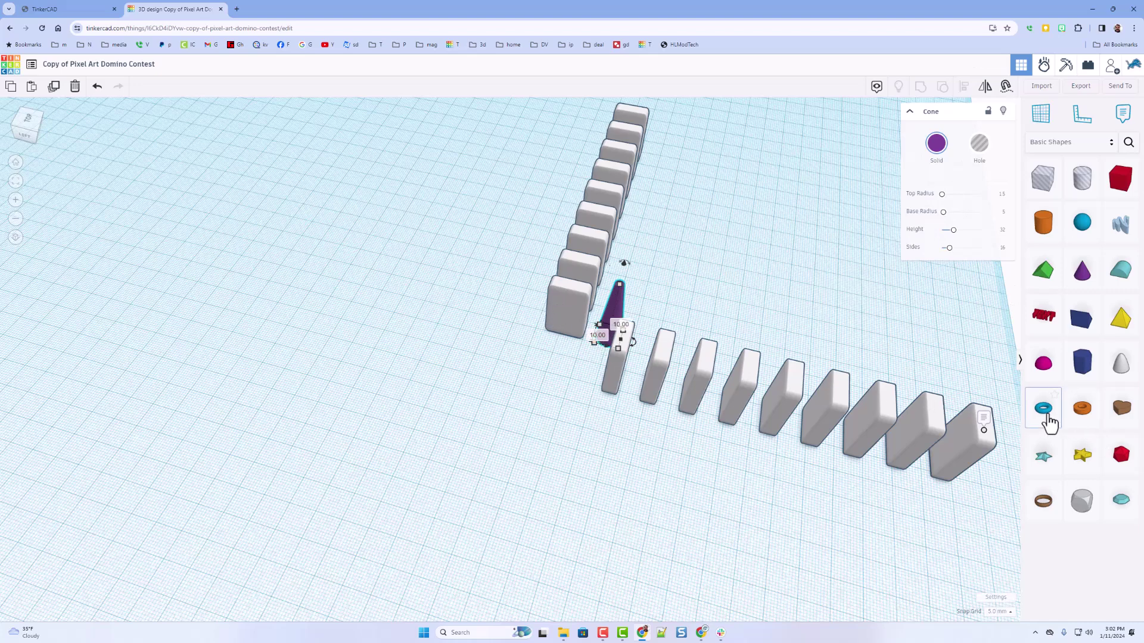
Add a torus to the workplane and set its steps to 16
drag(1043, 409, 535, 373)
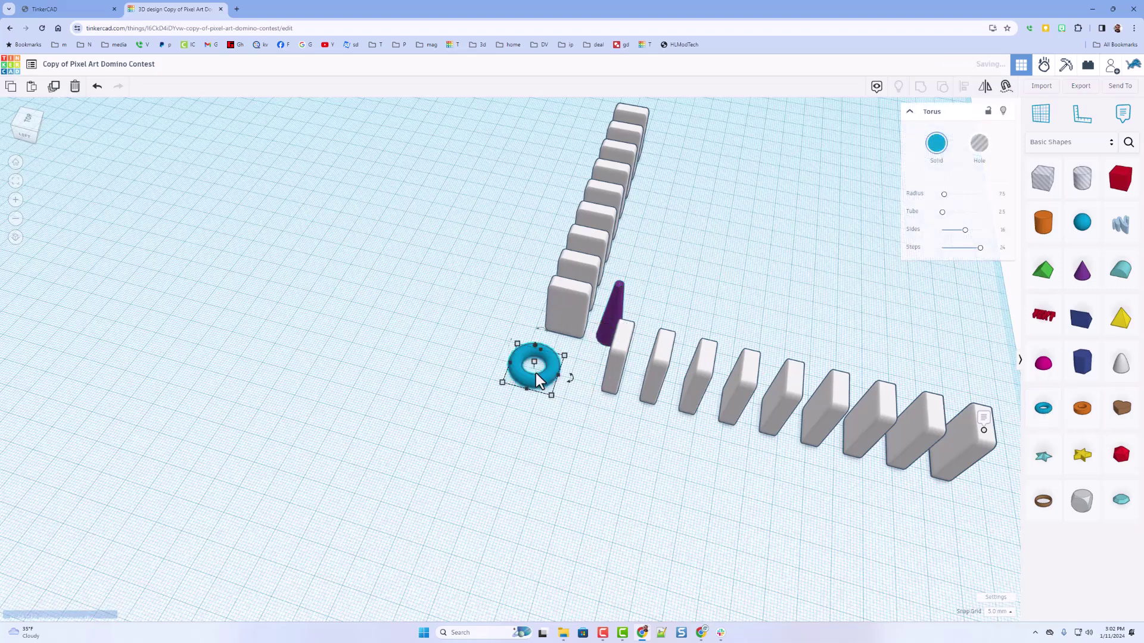
click(1001, 231)
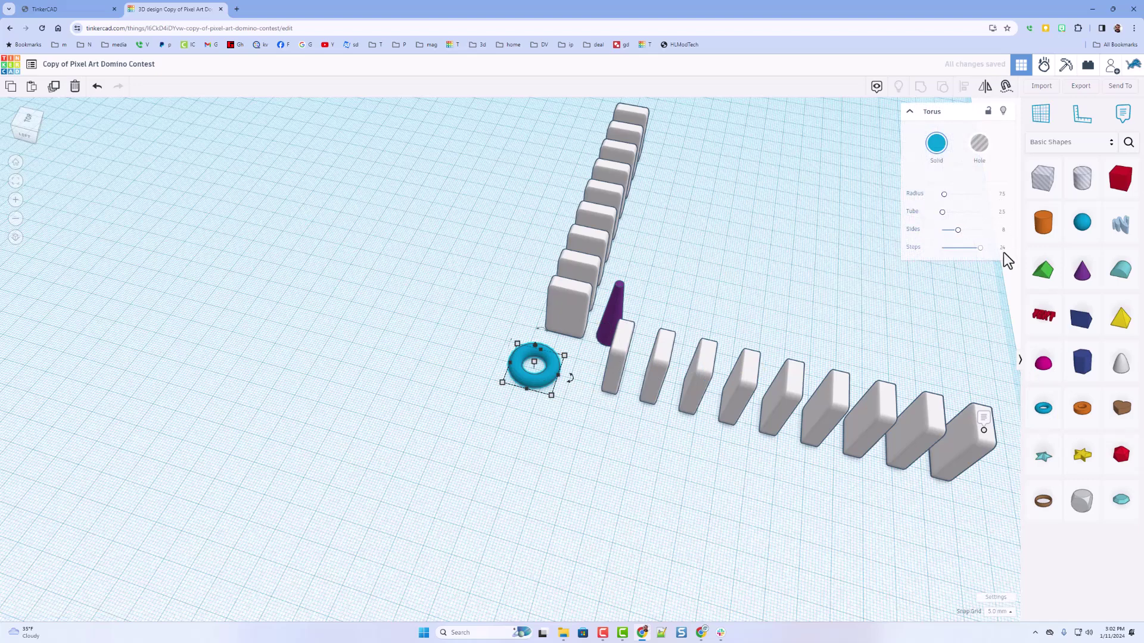
click(1002, 248)
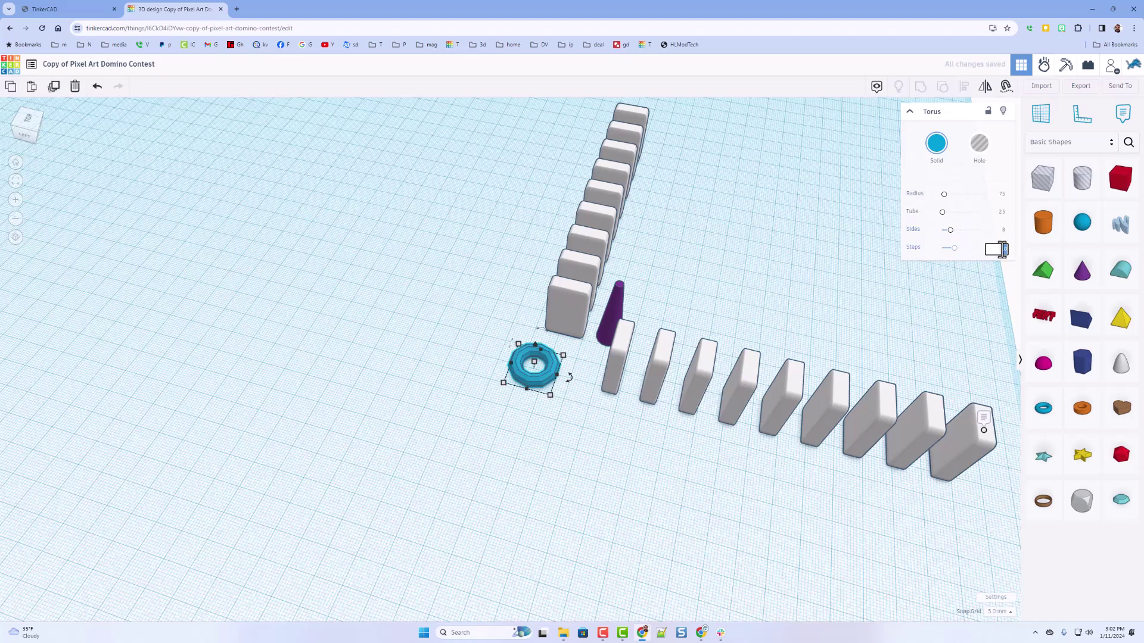
text(16)
key(Return)
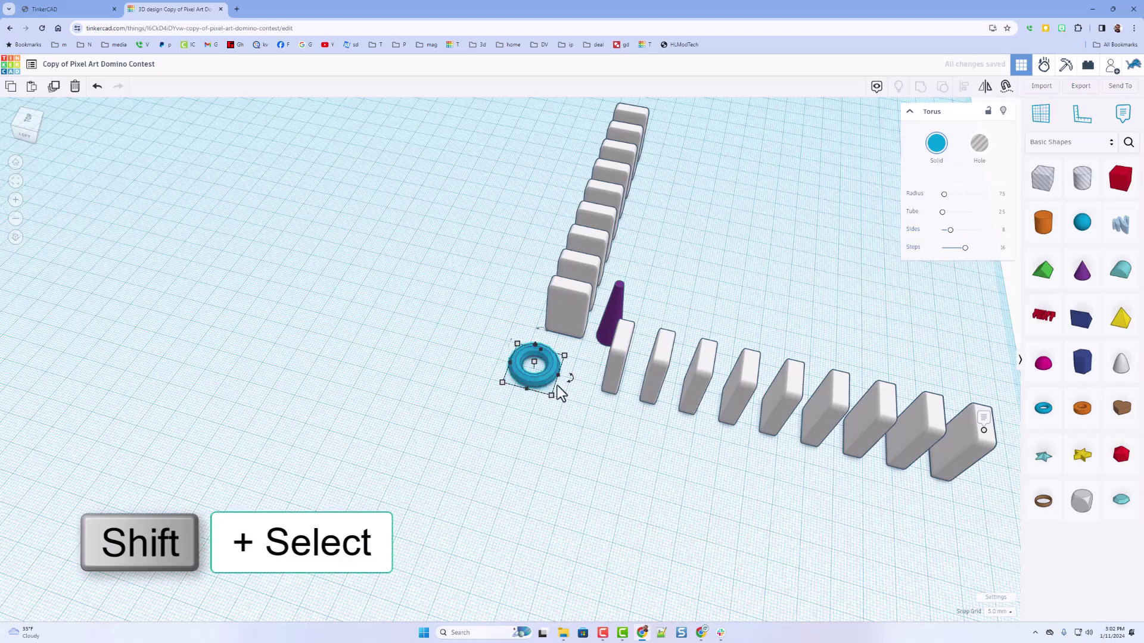
Center the torus on the purple cone with the Align tool
key(shift+Right)
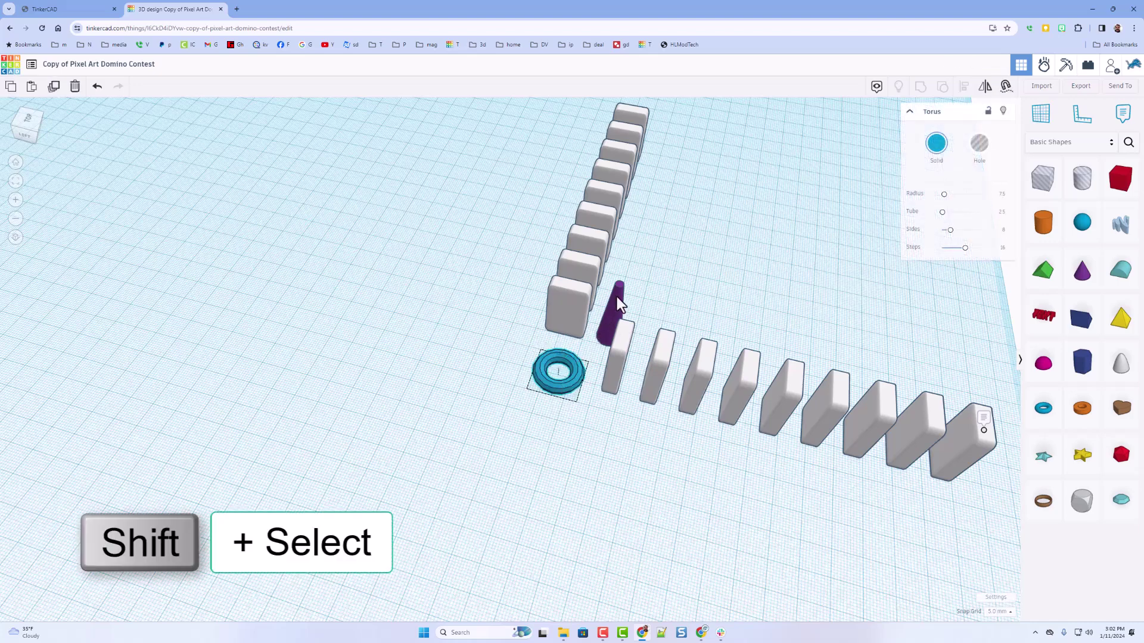
shift+click(617, 298)
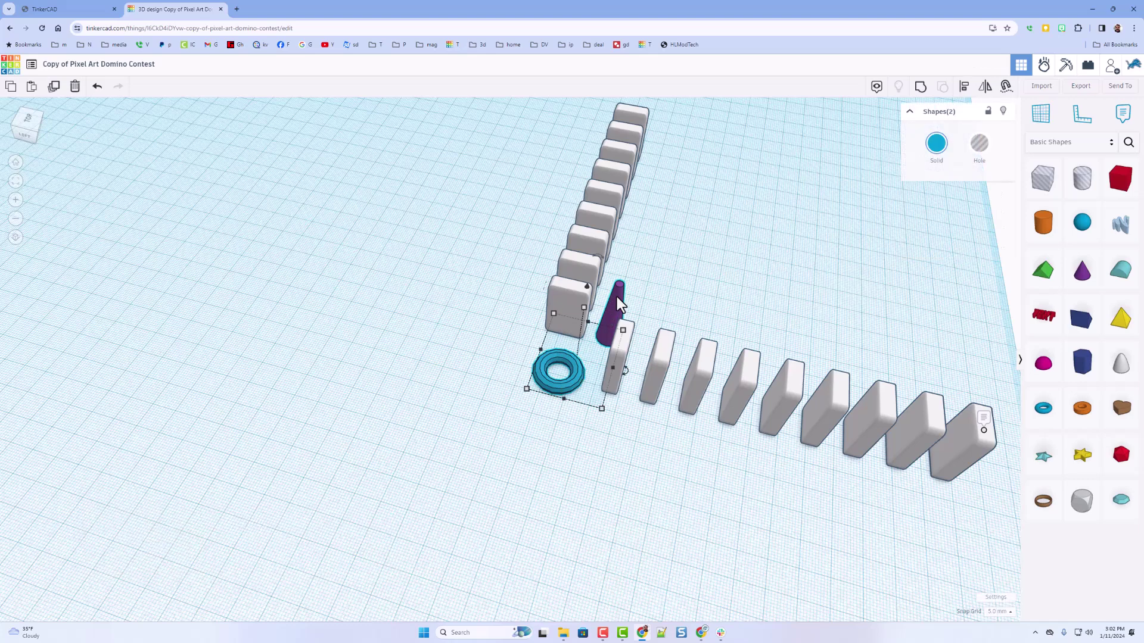
key(l)
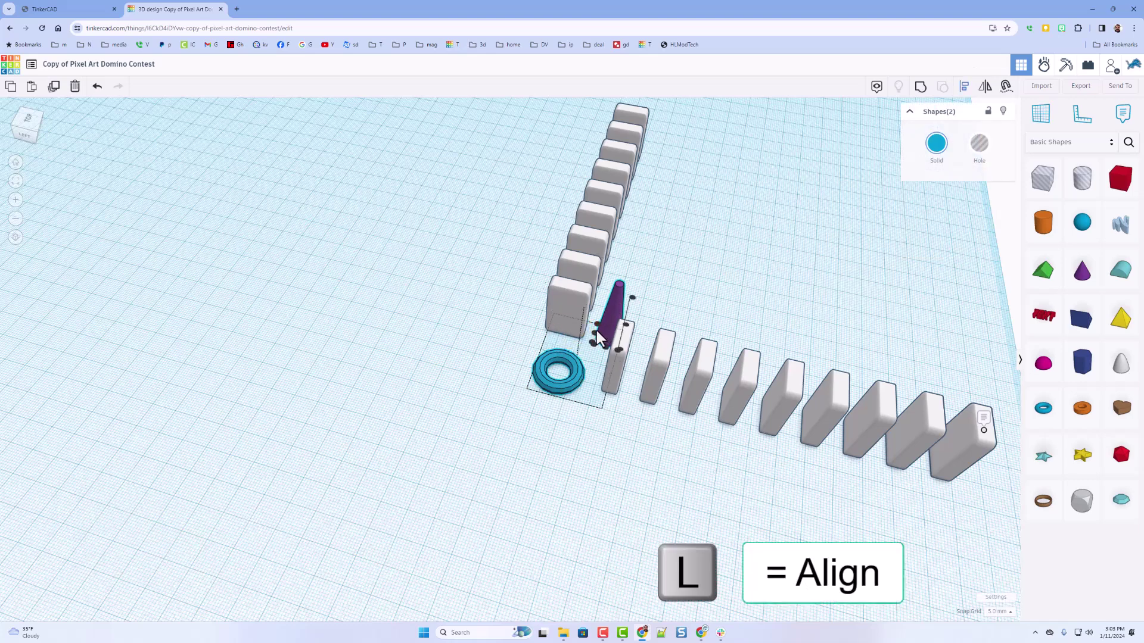
click(593, 333)
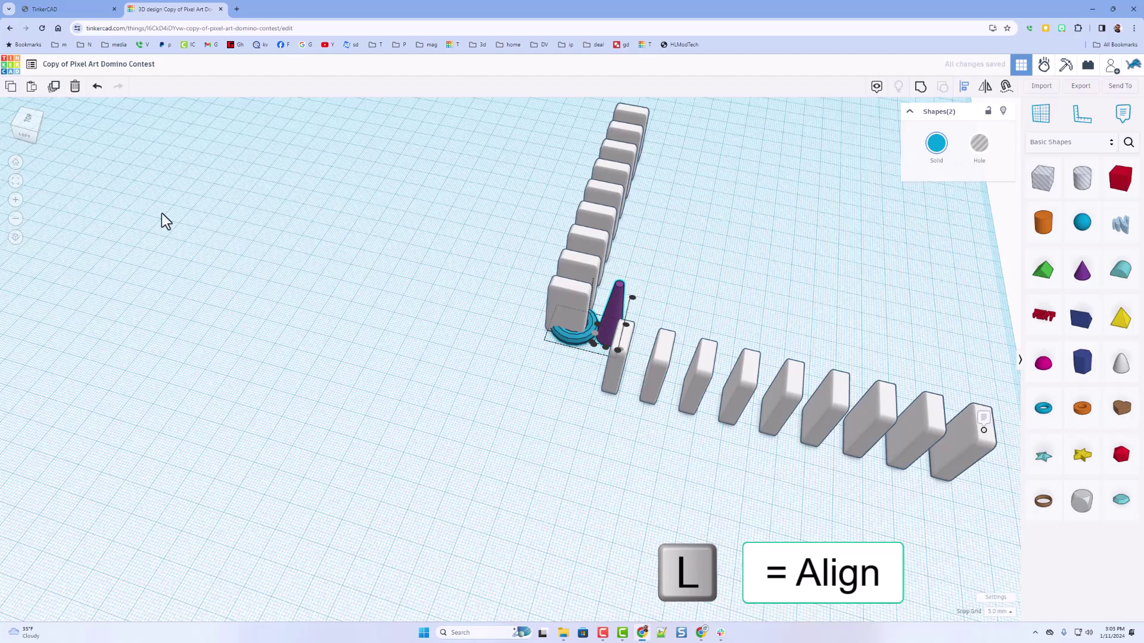
click(37, 133)
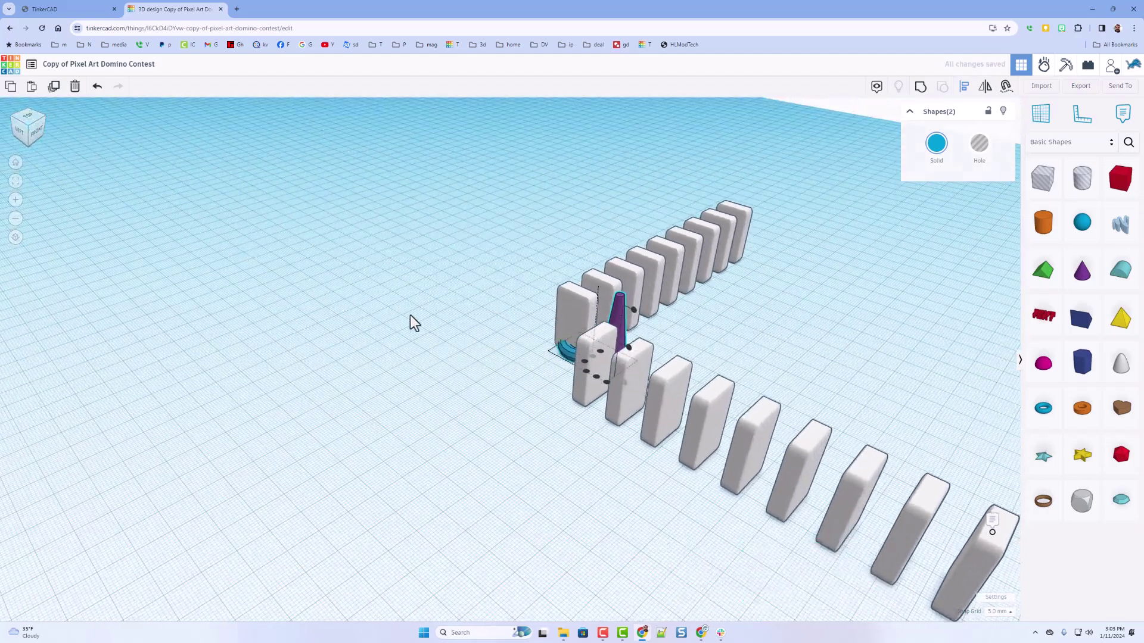
click(597, 378)
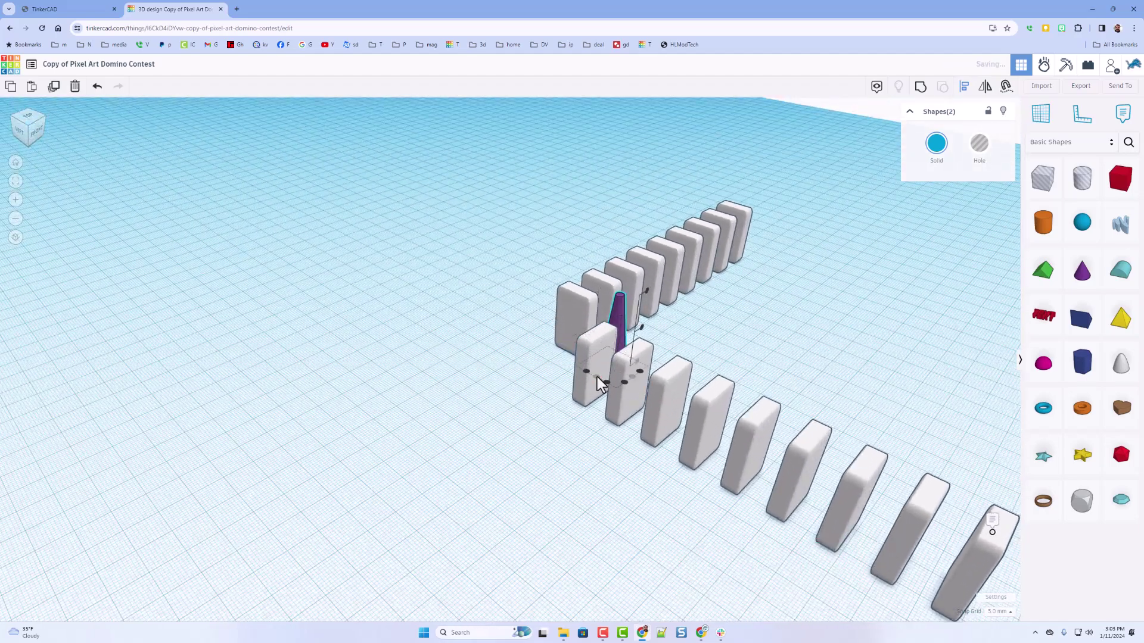
Finish centering the torus, then give it radius 5.5 and tube thickness 1.5
click(647, 293)
click(718, 327)
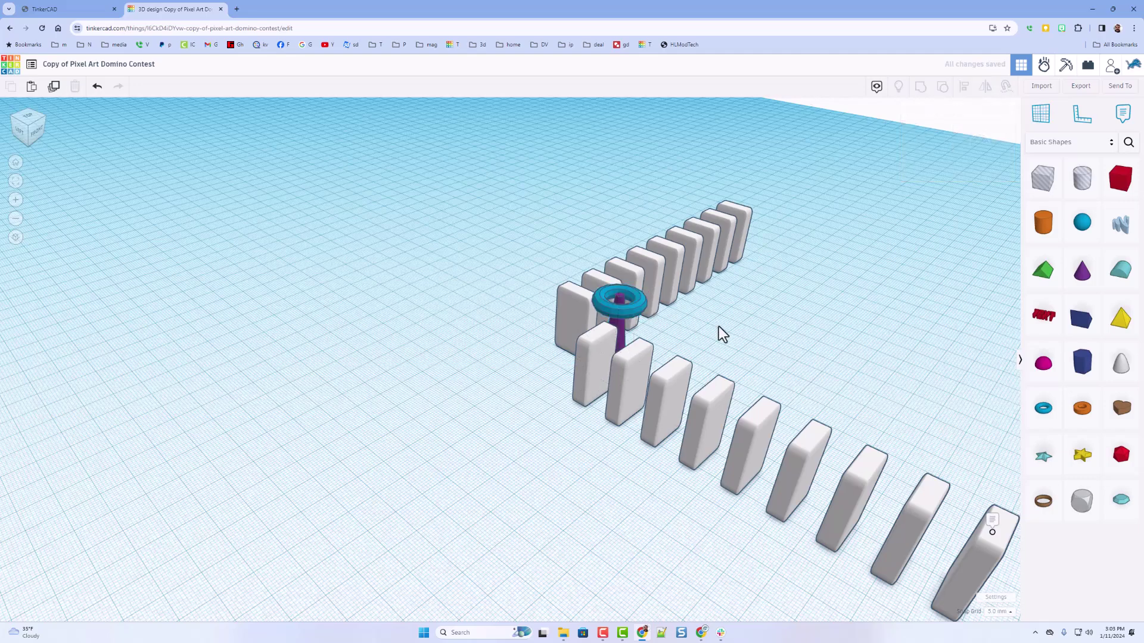
right_drag(718, 327, 627, 367)
click(622, 360)
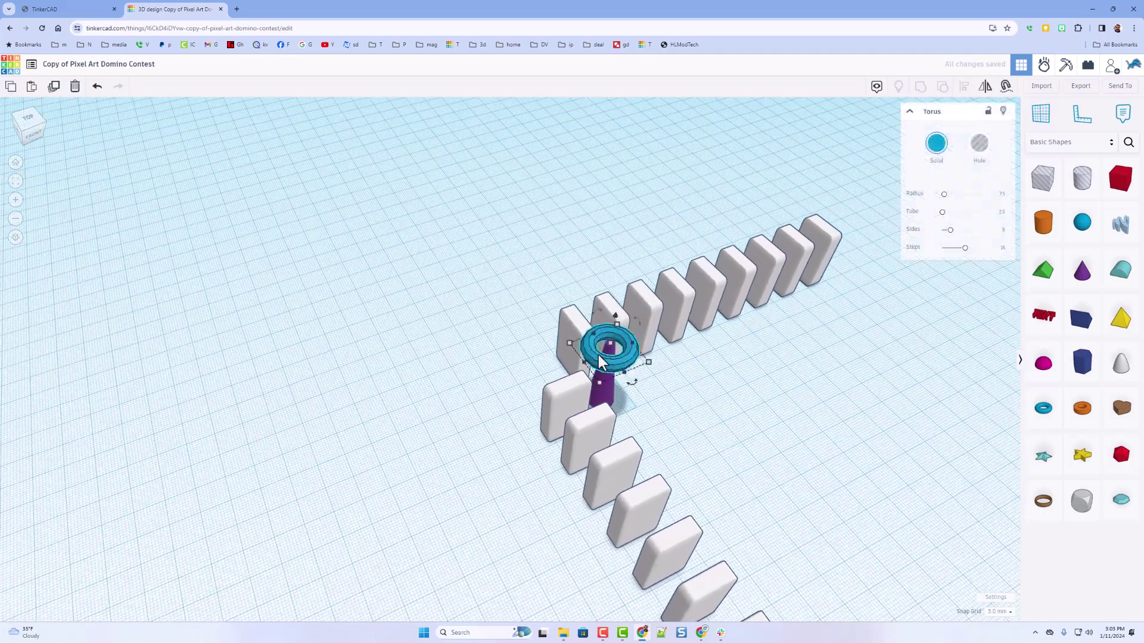
click(1001, 194)
click(1001, 214)
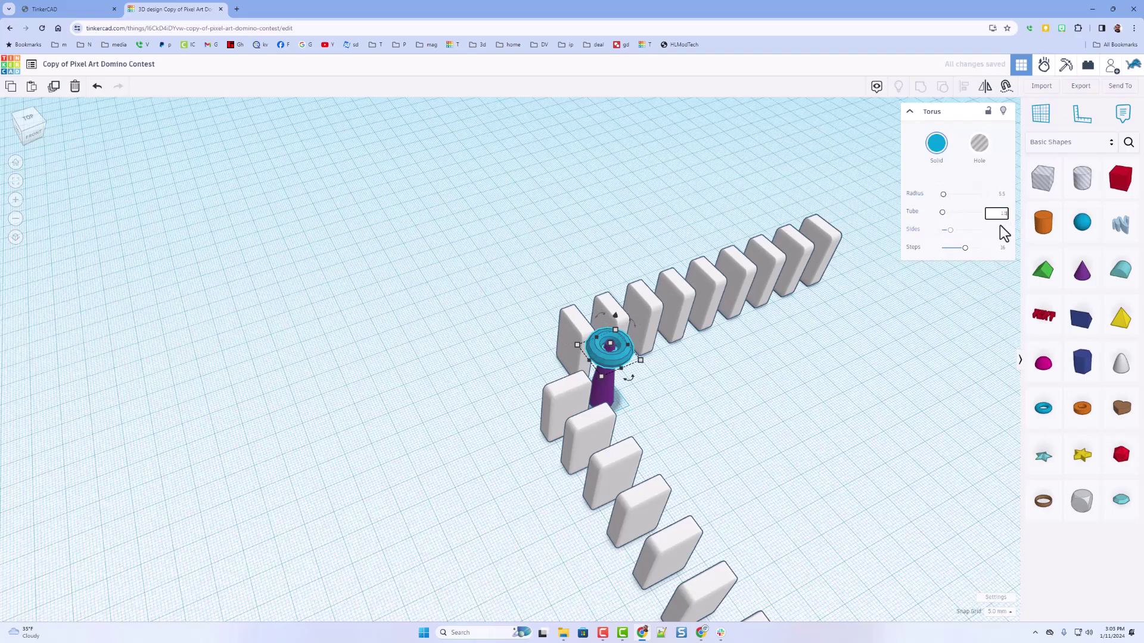
text(1.5)
key(Return)
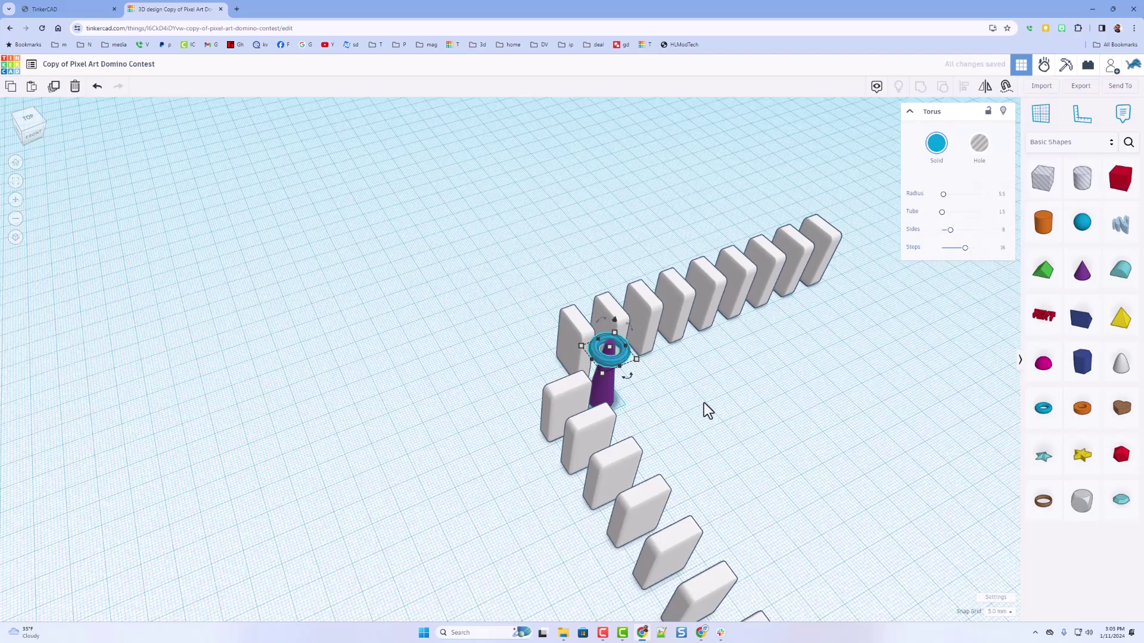
Lower the torus down the purple cone
right_drag(703, 403, 586, 251)
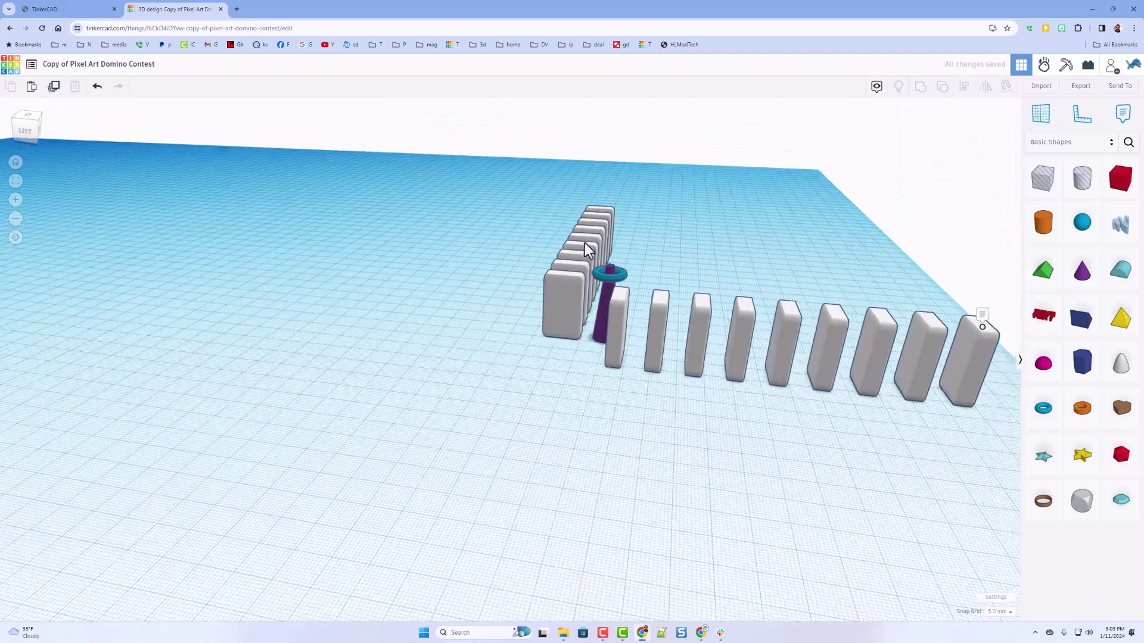
scroll(624, 284, up, 3)
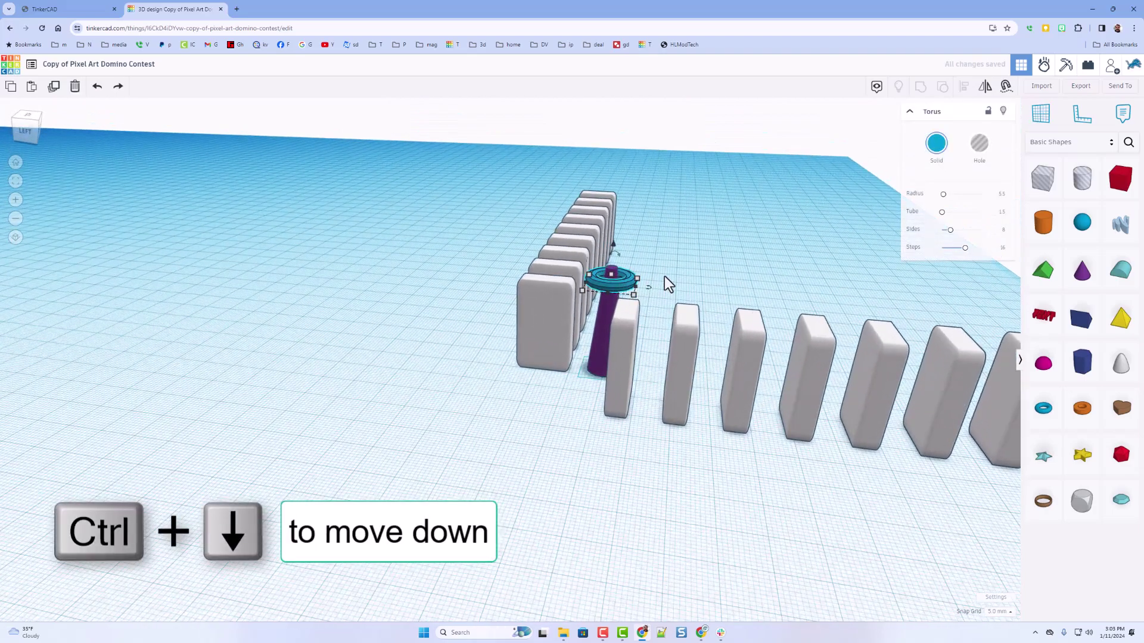
key(ctrl+Down)
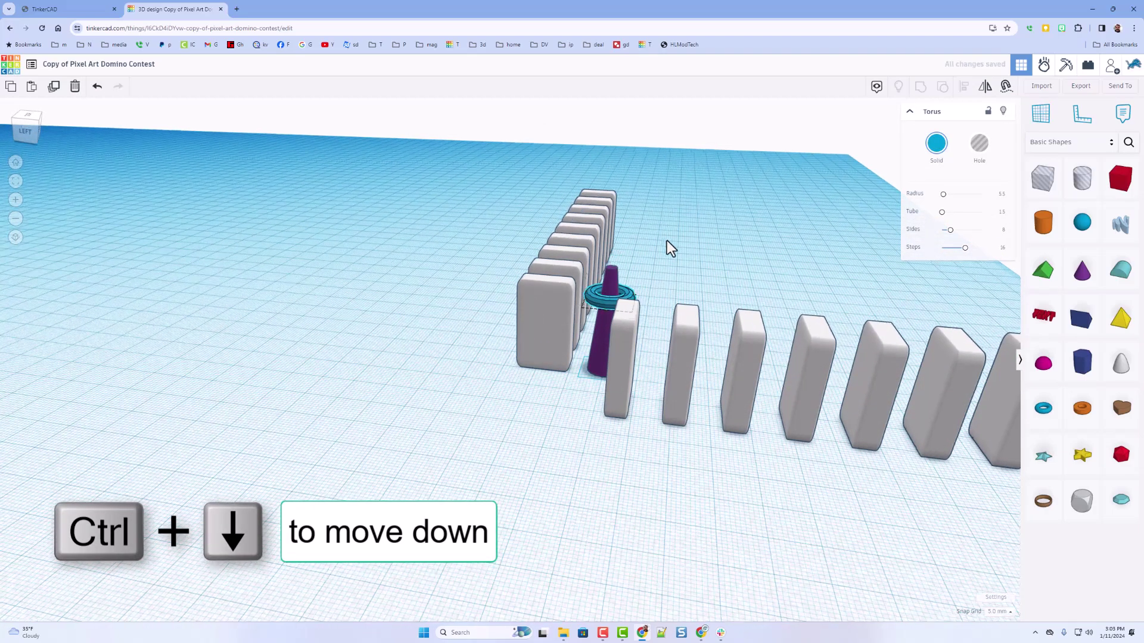
right_drag(671, 248, 714, 246)
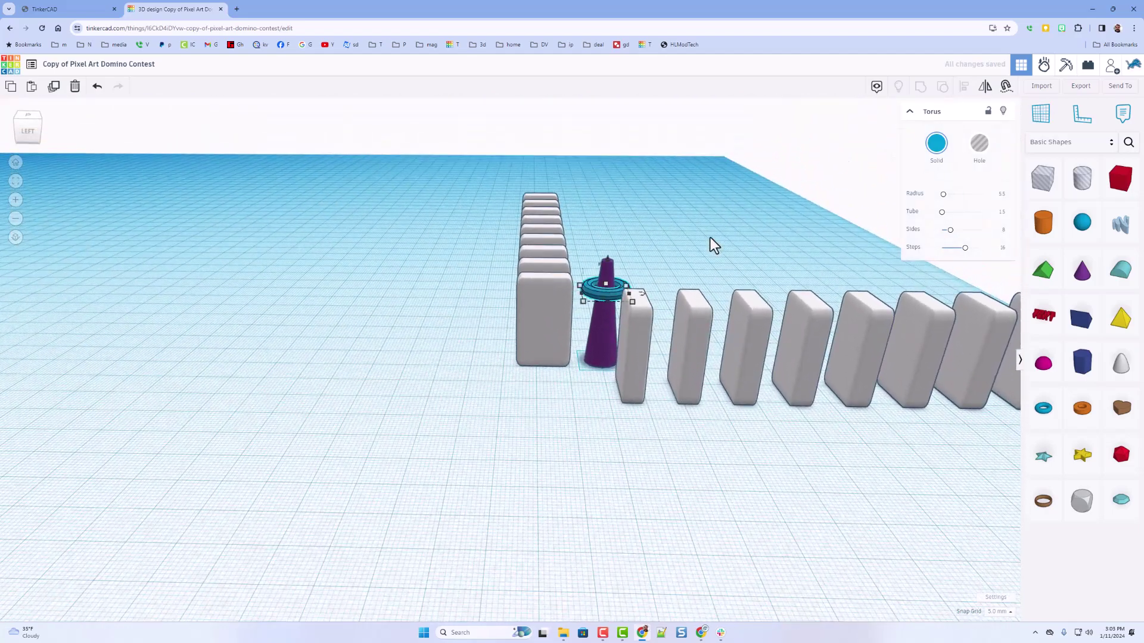
scroll(710, 238, up, 2)
Add a red box and resize it to 2 mm thick and 10 mm long
click(522, 438)
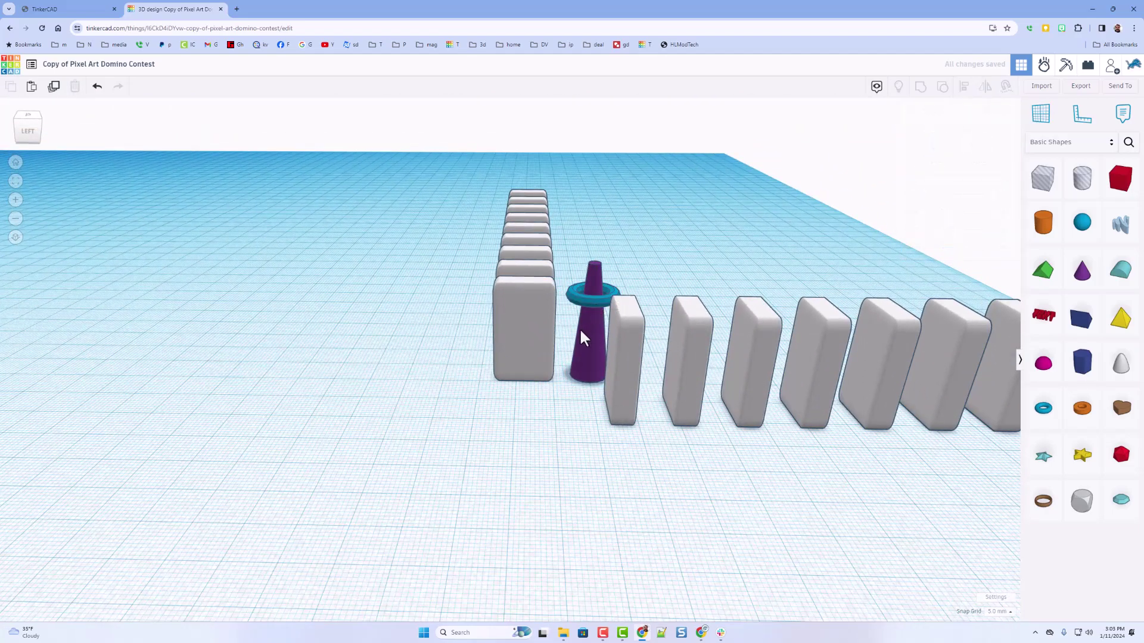
drag(1119, 175, 560, 452)
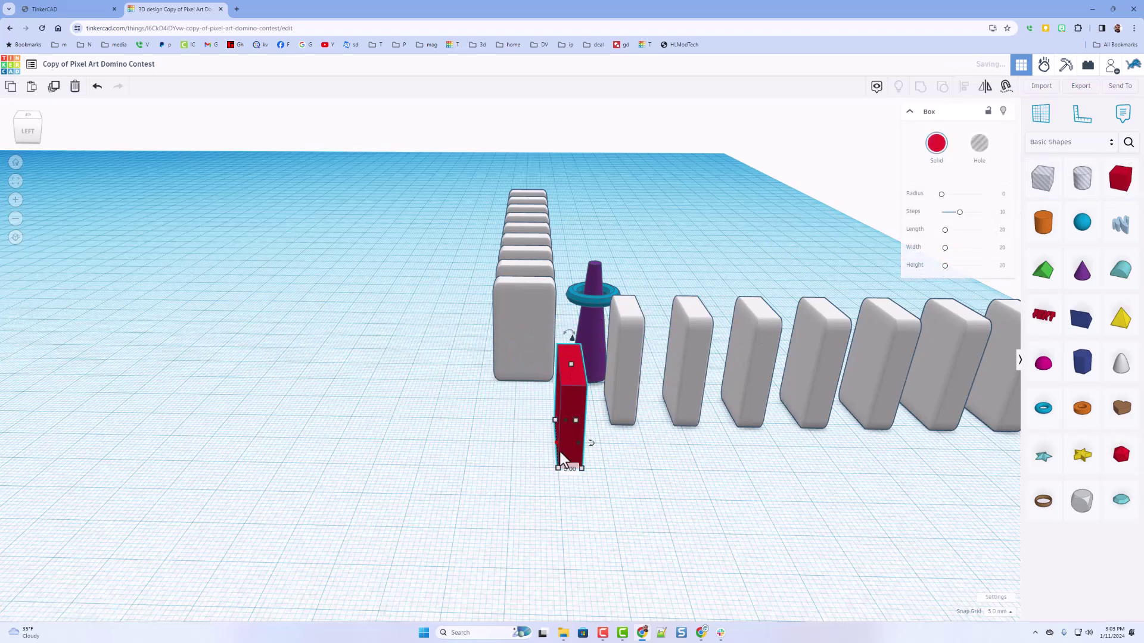
drag(572, 367, 572, 436)
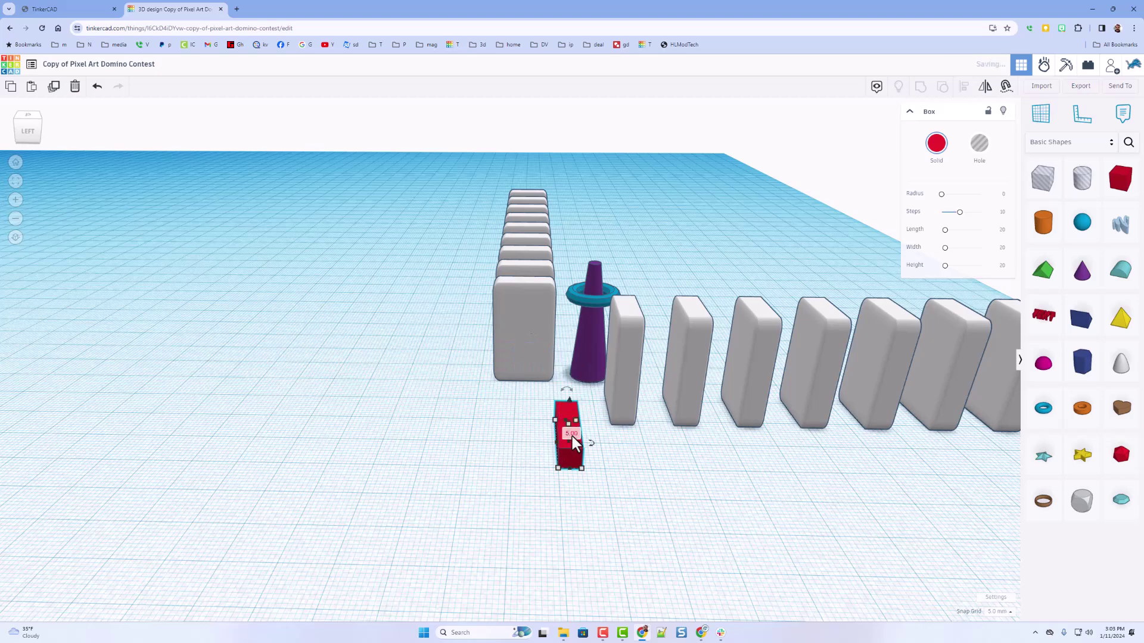
click(569, 468)
text(2)
key(Return)
right_drag(545, 439, 512, 449)
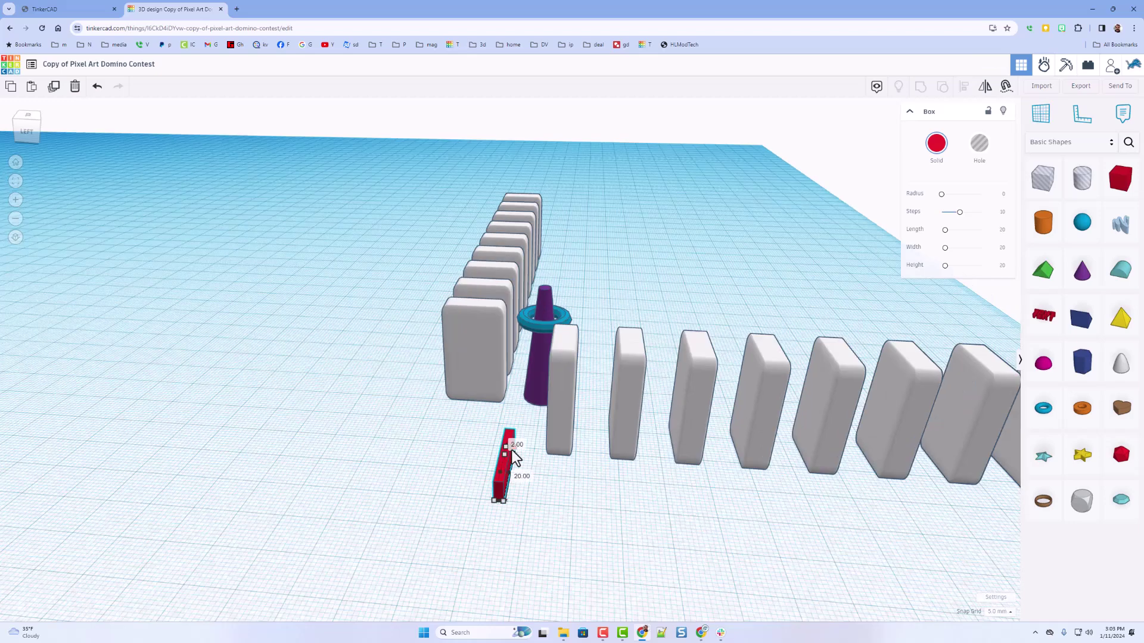
click(514, 473)
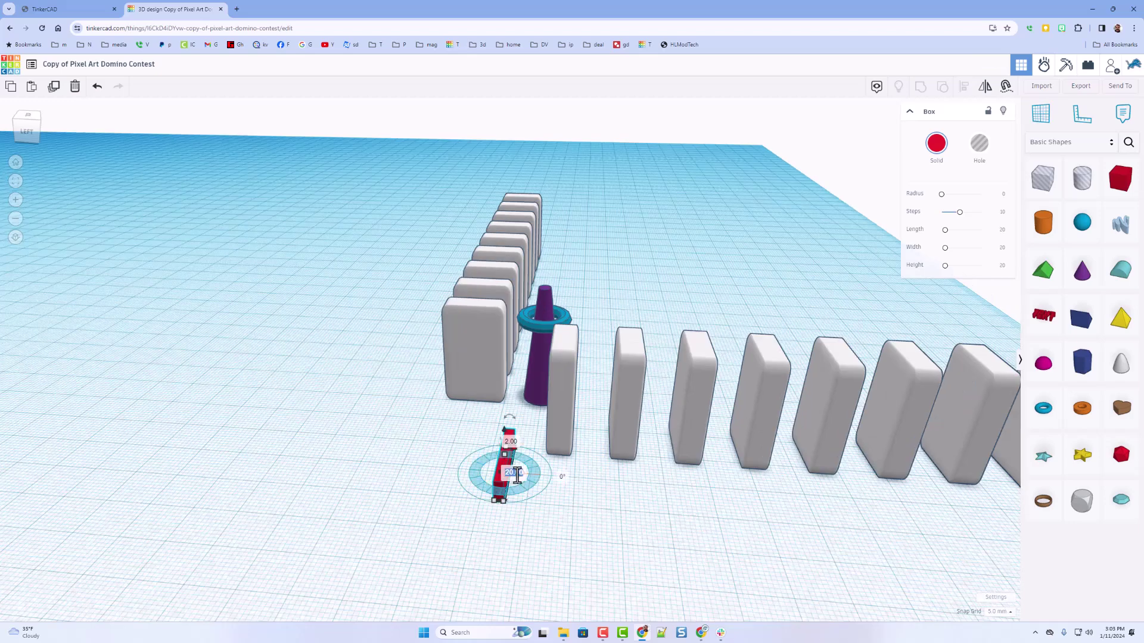
text(10)
key(Return)
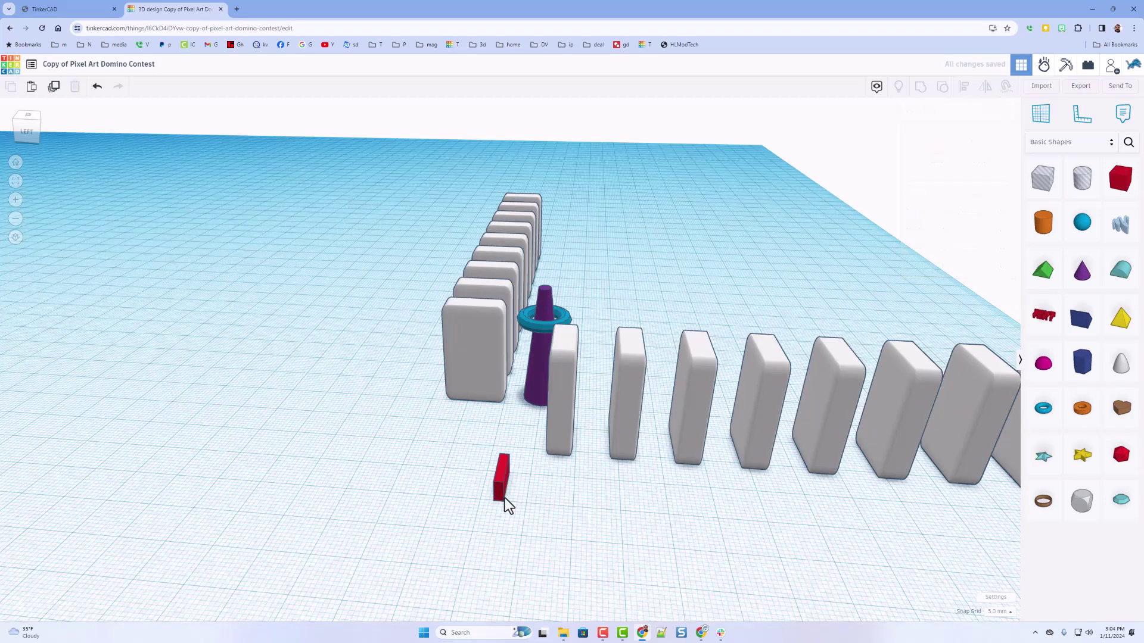
Move the red box beside the cone, pushed against the first domino
drag(498, 495, 509, 449)
right_drag(516, 438, 577, 467)
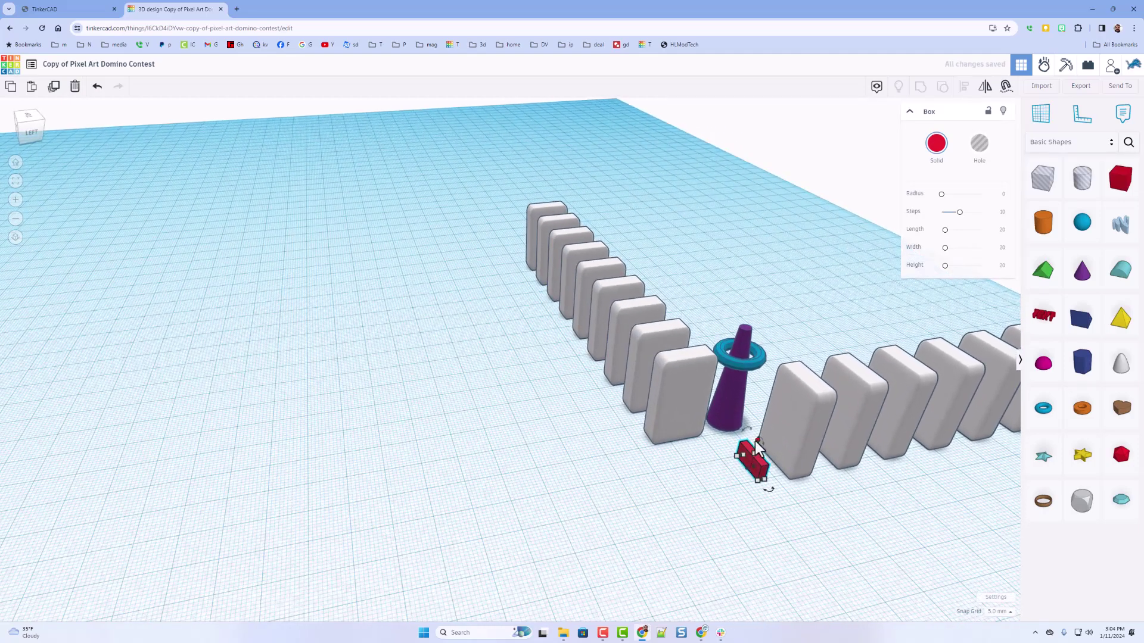
drag(754, 442, 788, 390)
right_drag(806, 406, 654, 392)
click(654, 391)
Set the snap grid to 1.0 mm and lower the red box two steps
click(583, 456)
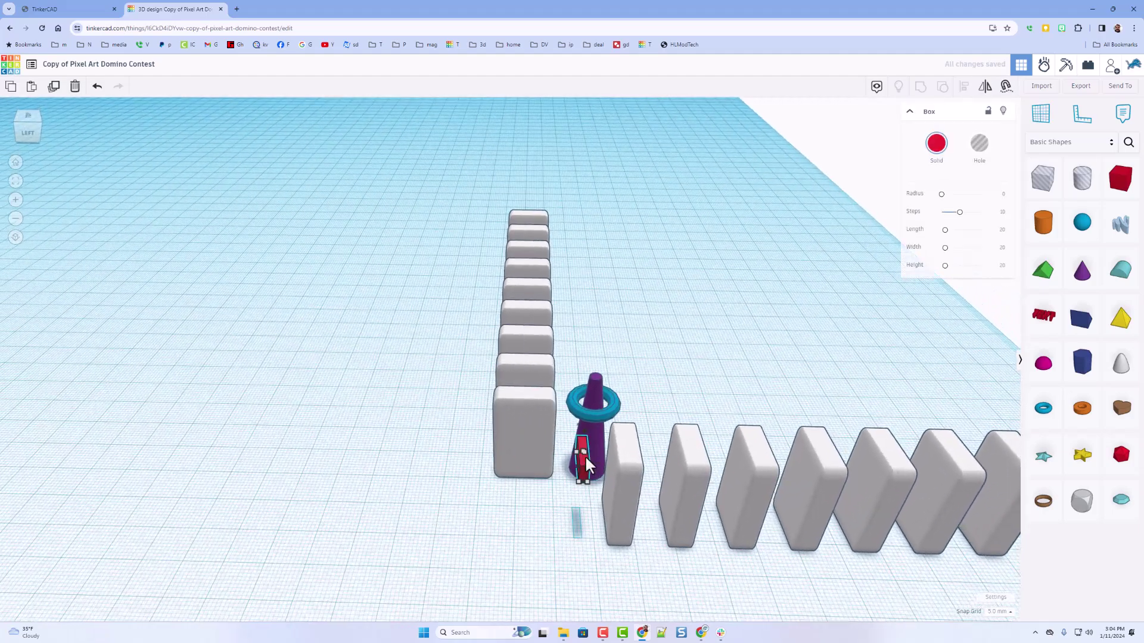
click(996, 613)
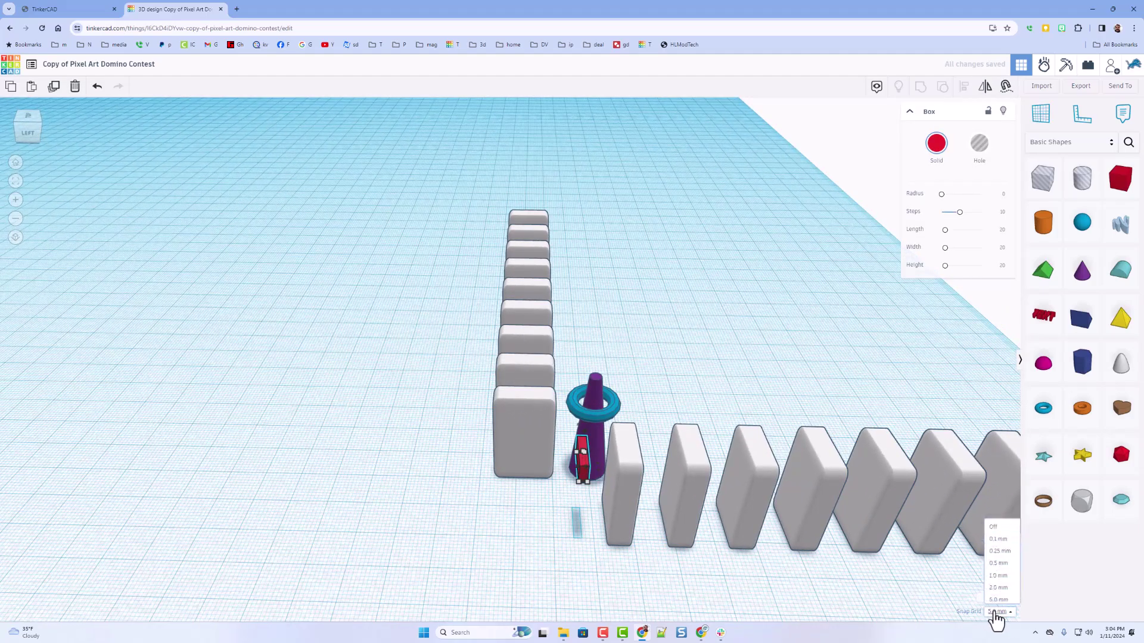
click(999, 559)
key(ctrl+Down)
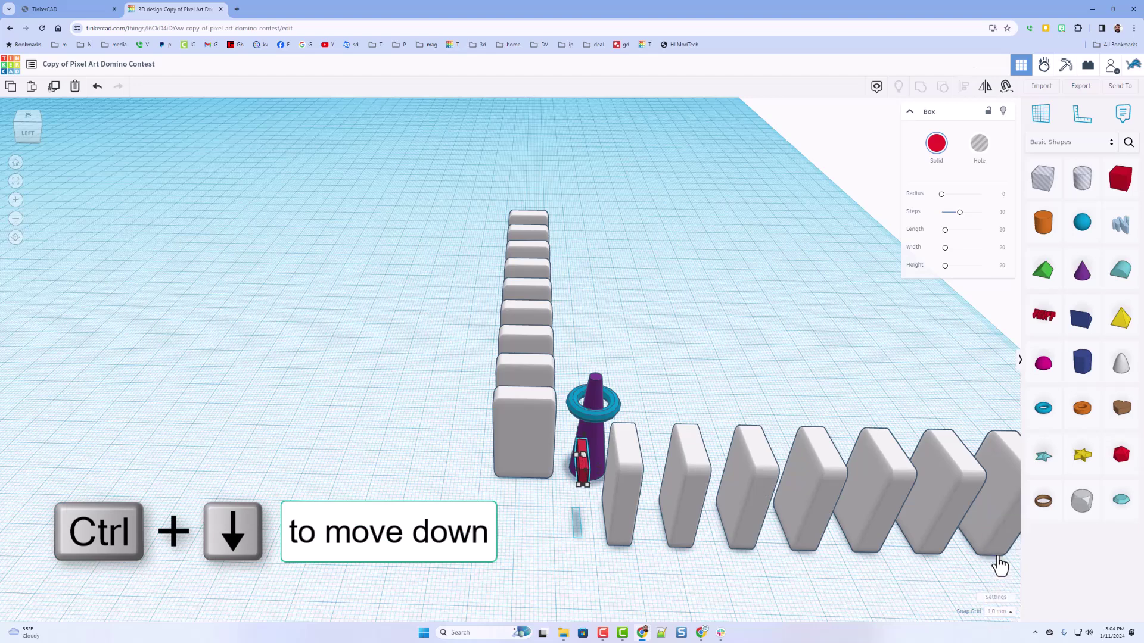
key(ctrl+Down)
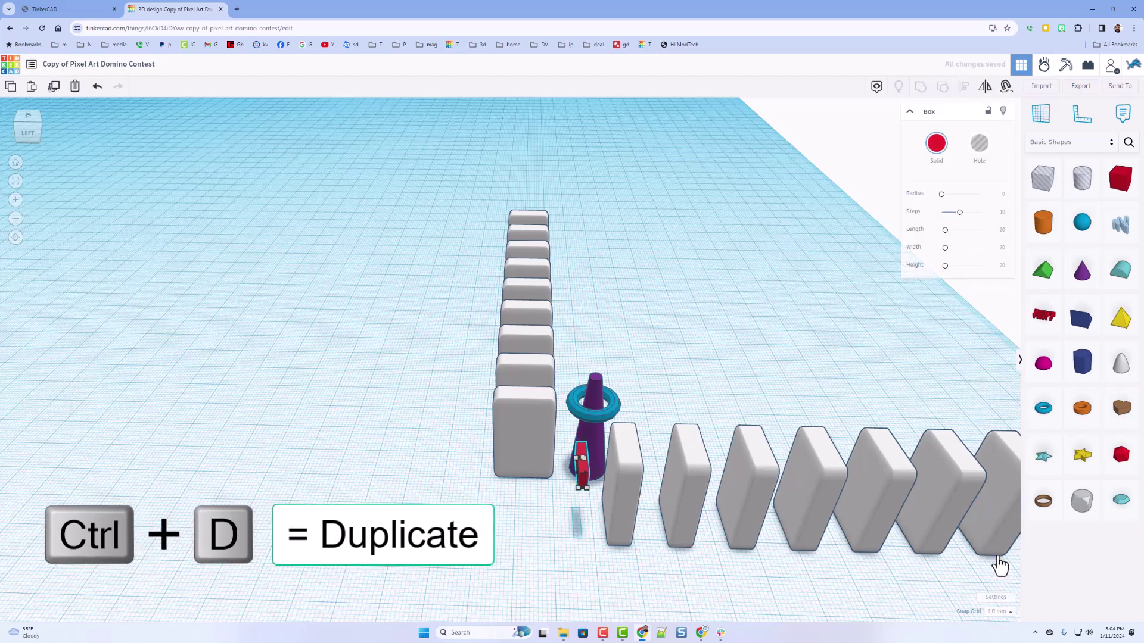
Duplicate the red box, rotate it 45°, and raise it up the first domino's face
key(ctrl+d)
key(shift+Left)
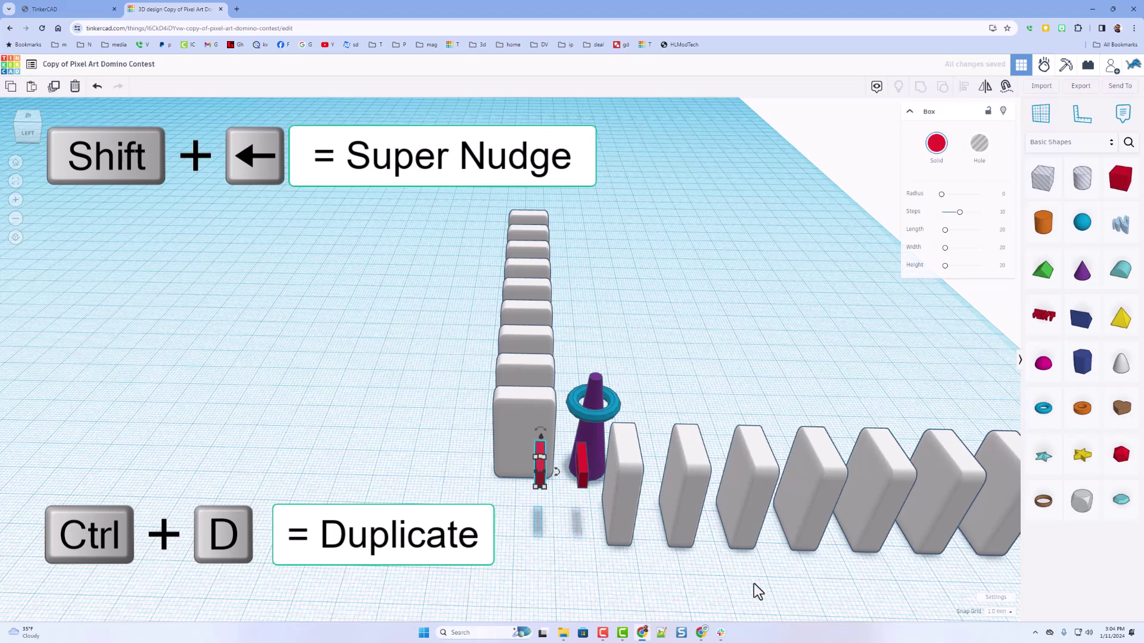
mouse_move(561, 485)
drag(562, 486, 535, 499)
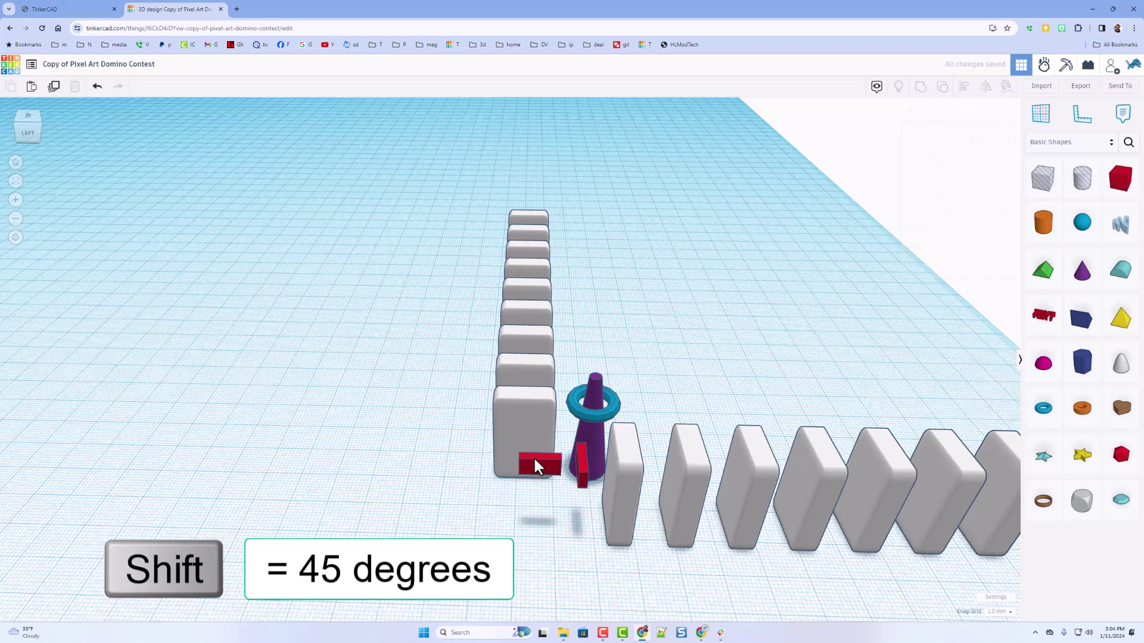
drag(517, 442, 517, 427)
right_drag(409, 491, 899, 399)
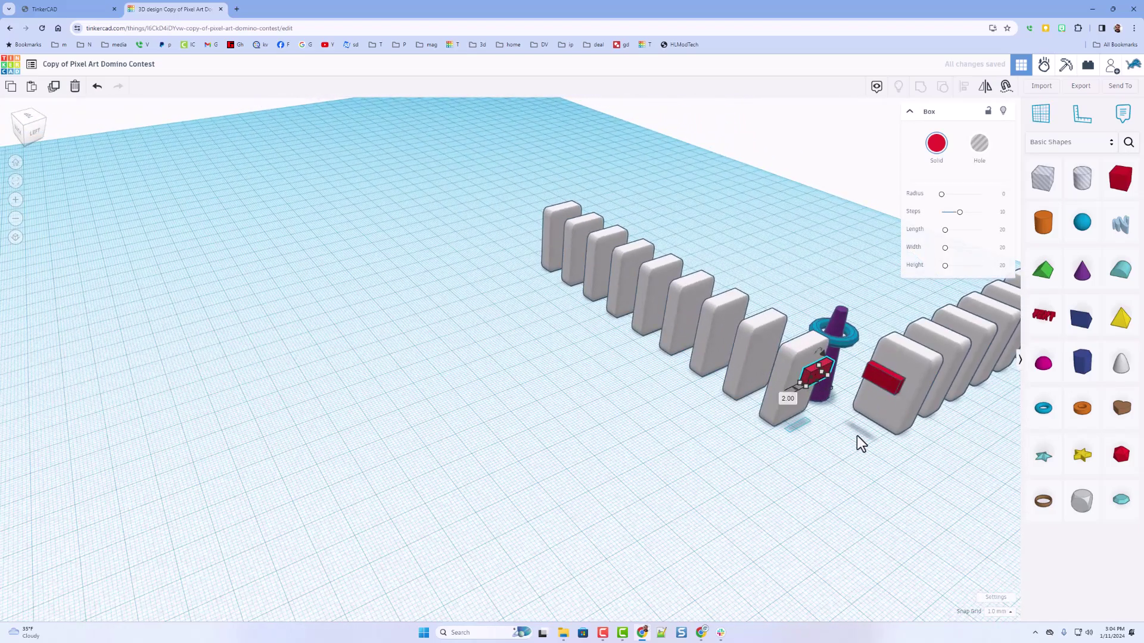
right_drag(856, 435, 689, 403)
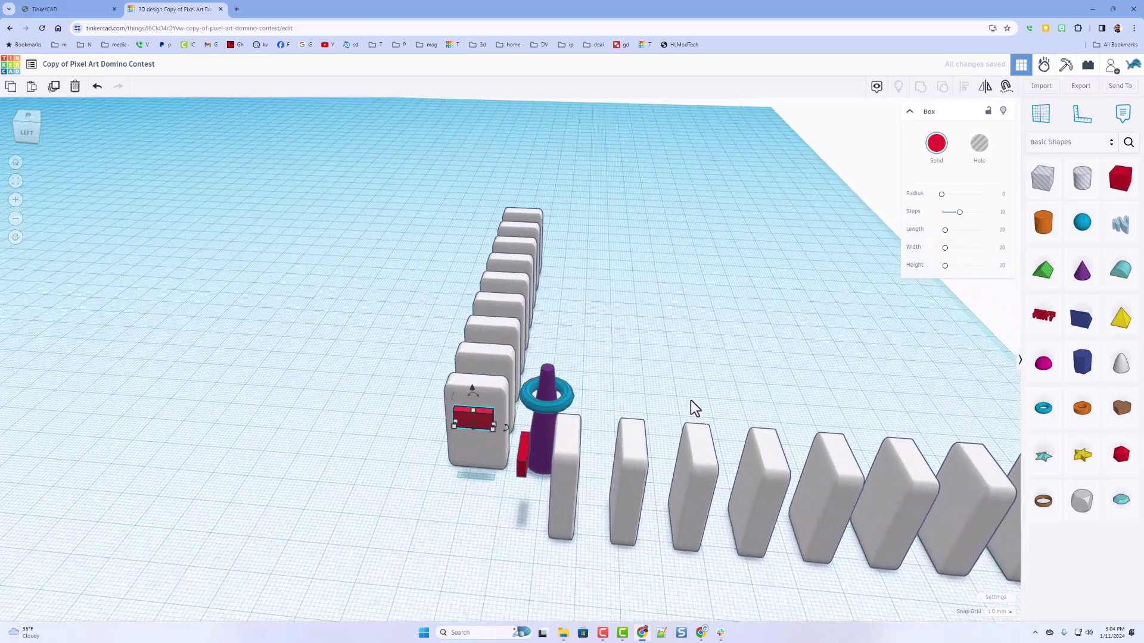
Centre-align the blue ring, red box and small red bar on the purple cone with the L alignment guides
click(657, 367)
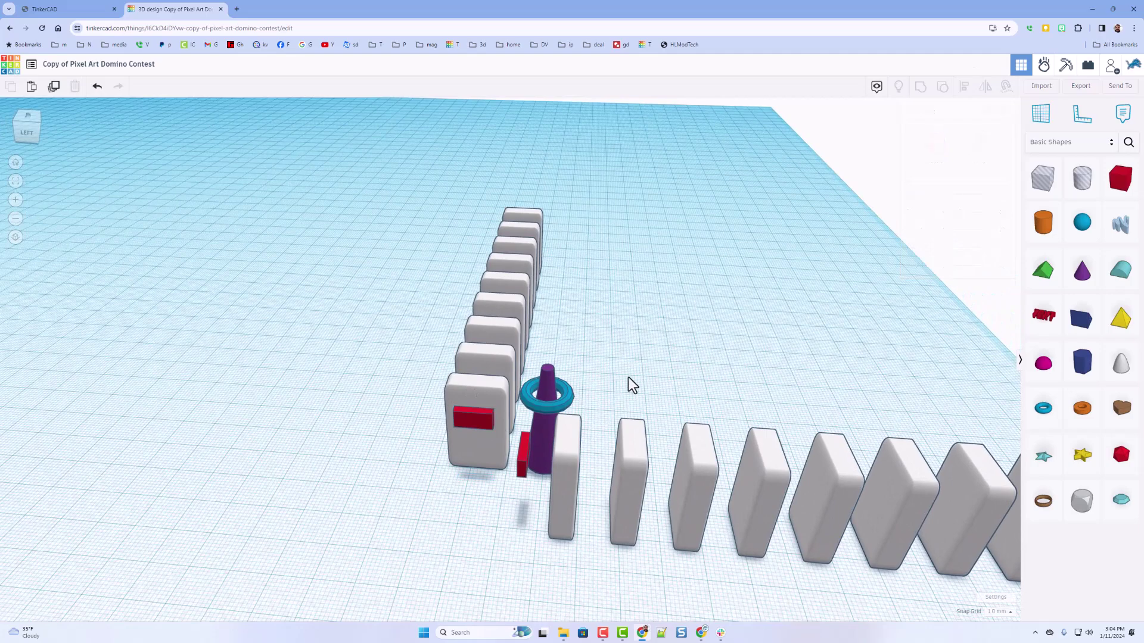
click(564, 405)
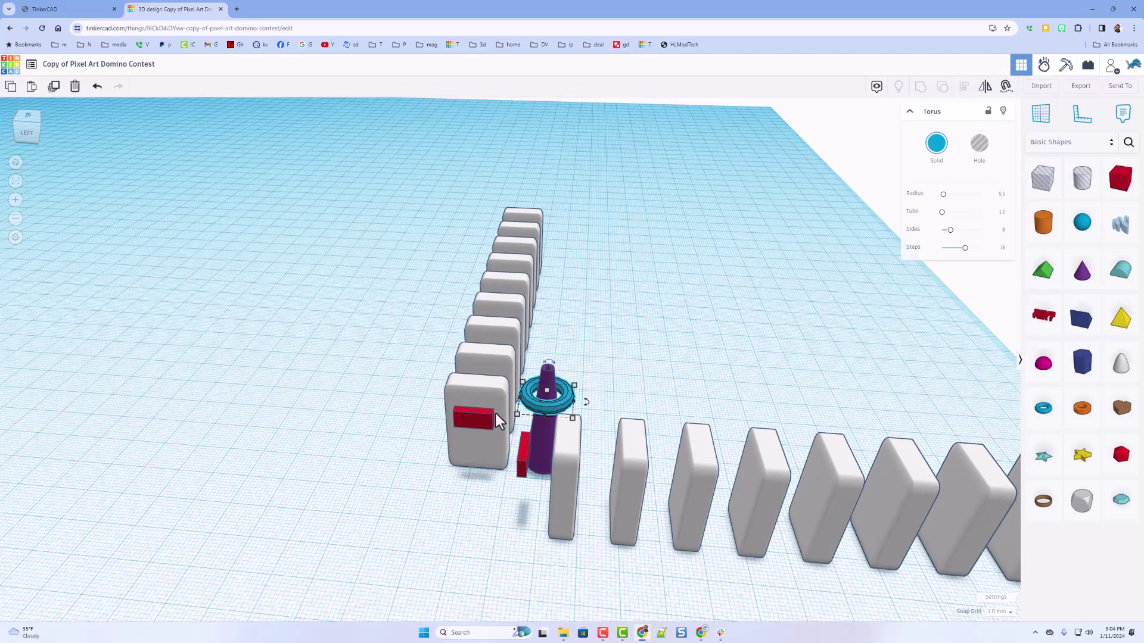
shift+click(477, 420)
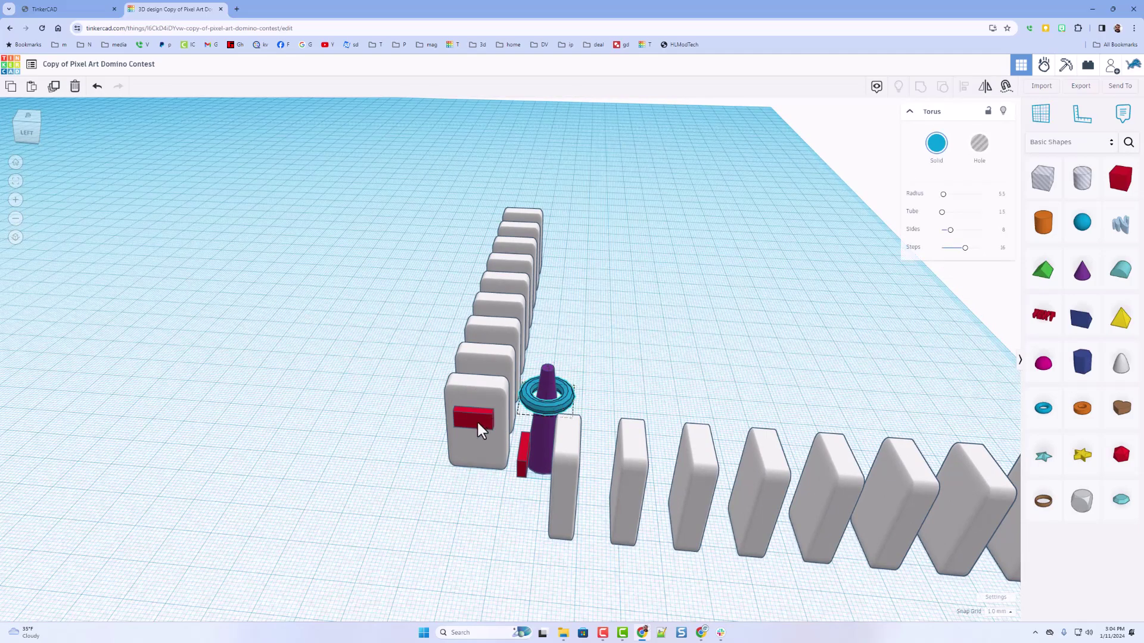
shift+click(519, 469)
key(l)
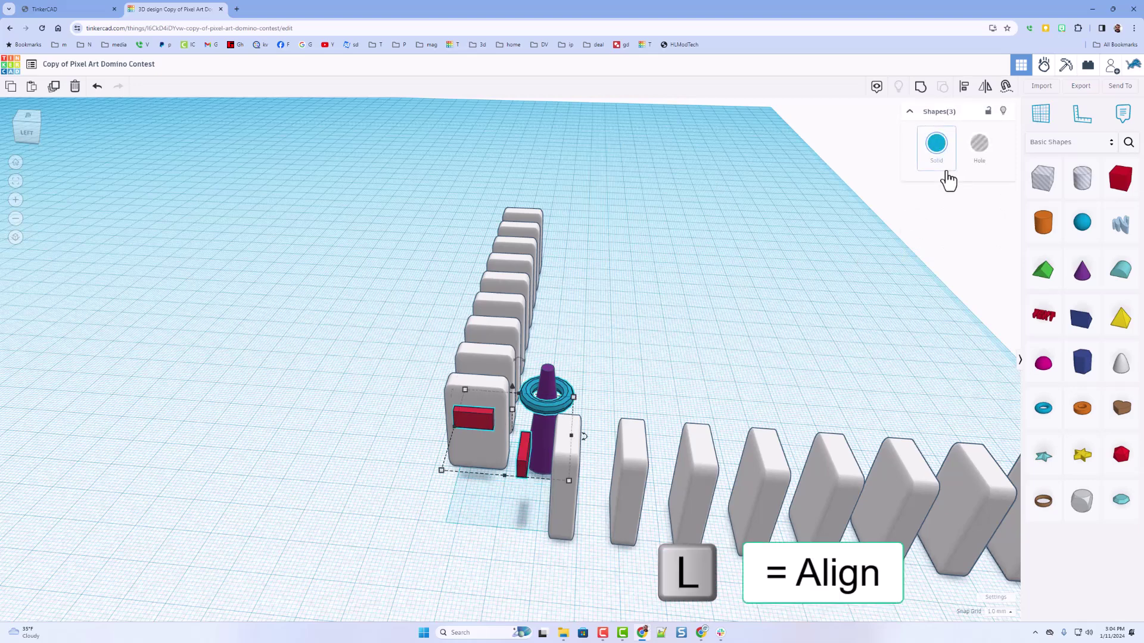
click(575, 419)
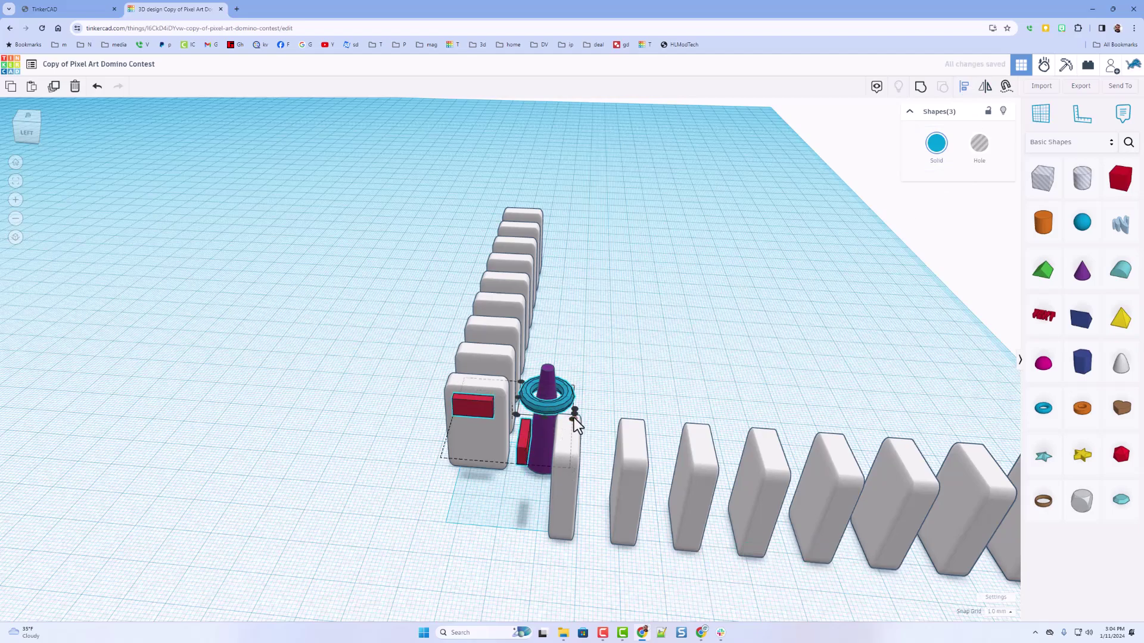
right_drag(599, 396, 666, 388)
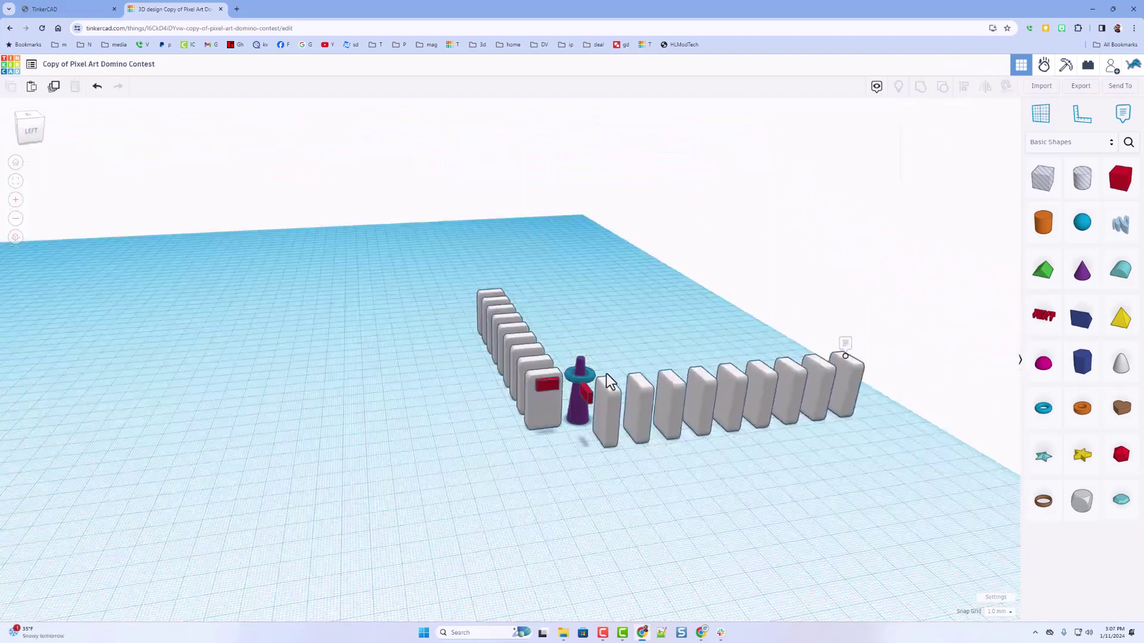
Group the red bar, red box and blue ring, and colour the group yellow
scroll(595, 387, up, 2)
shift+click(581, 400)
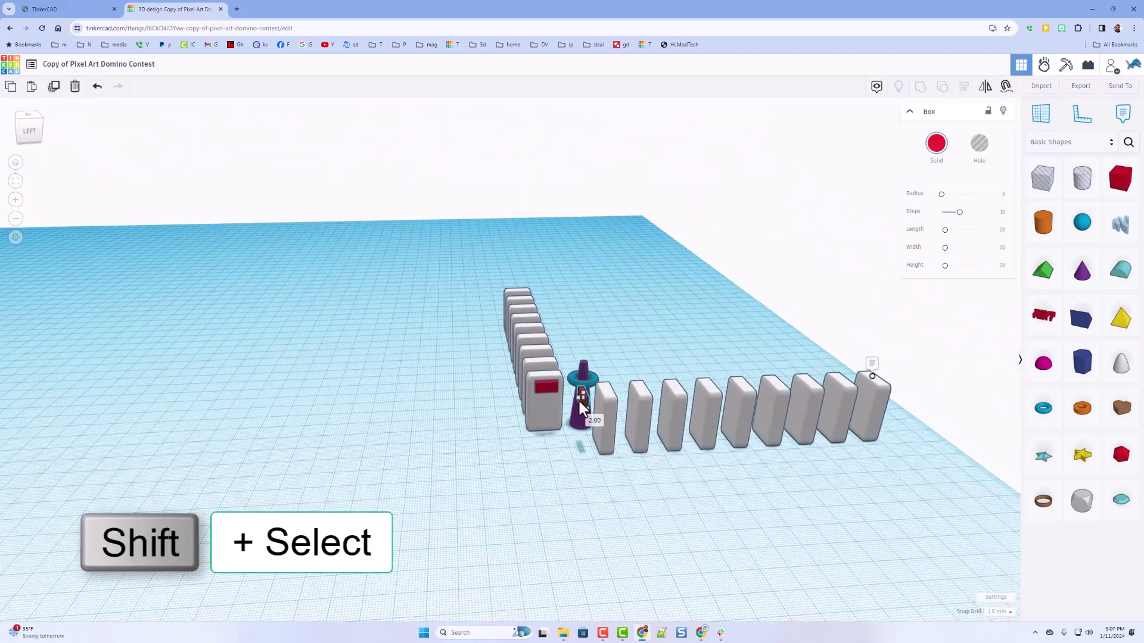
shift+click(545, 388)
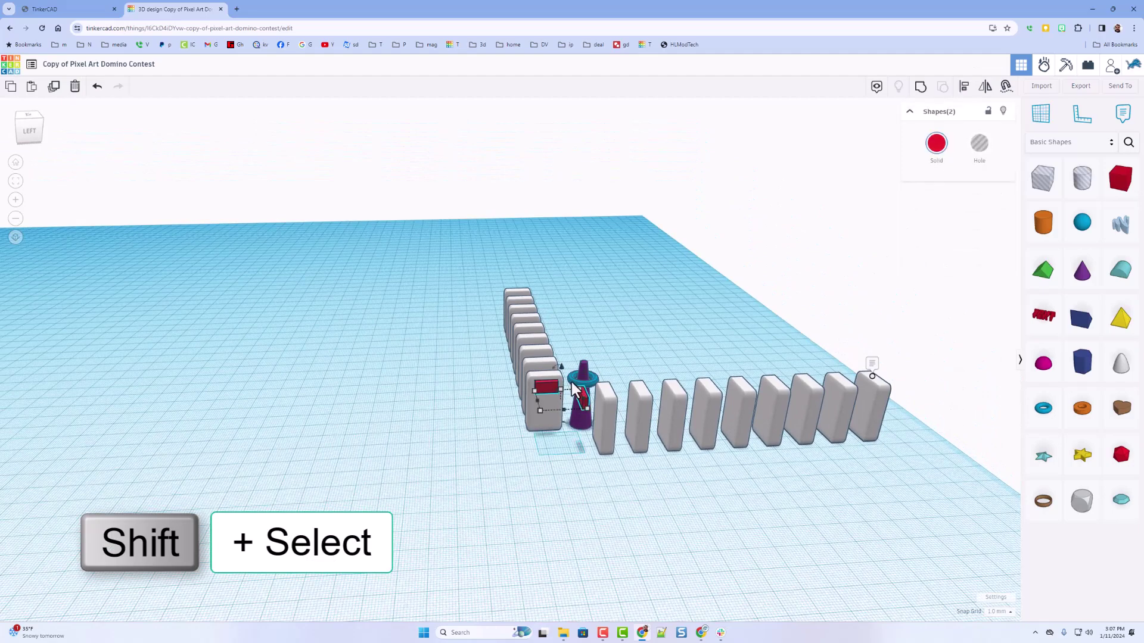
shift+click(572, 379)
click(921, 86)
click(936, 146)
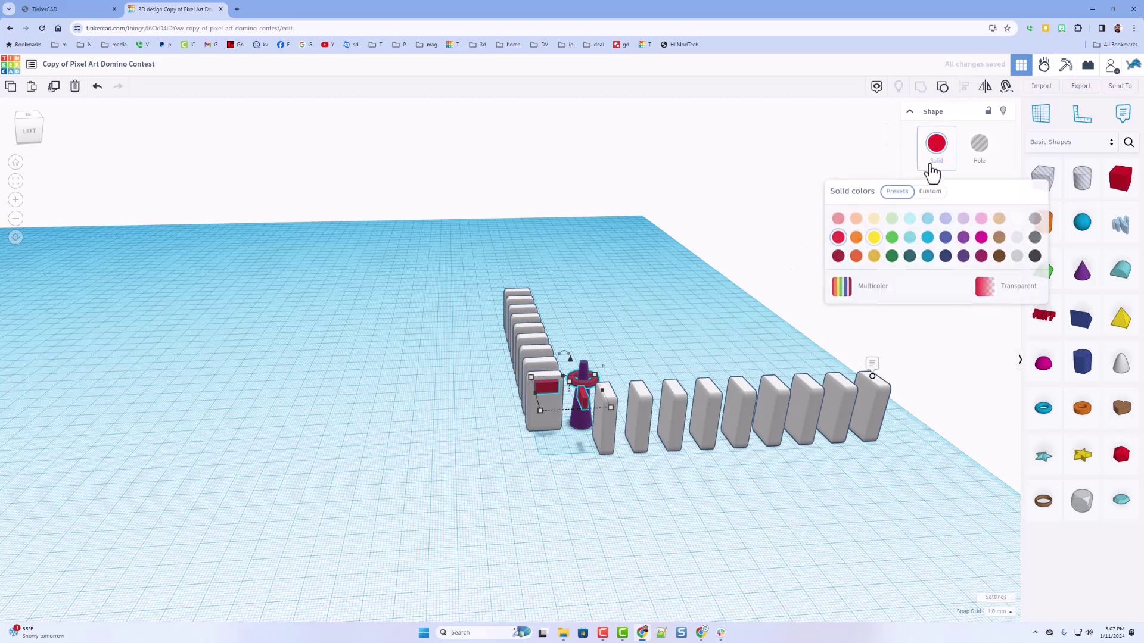
click(872, 241)
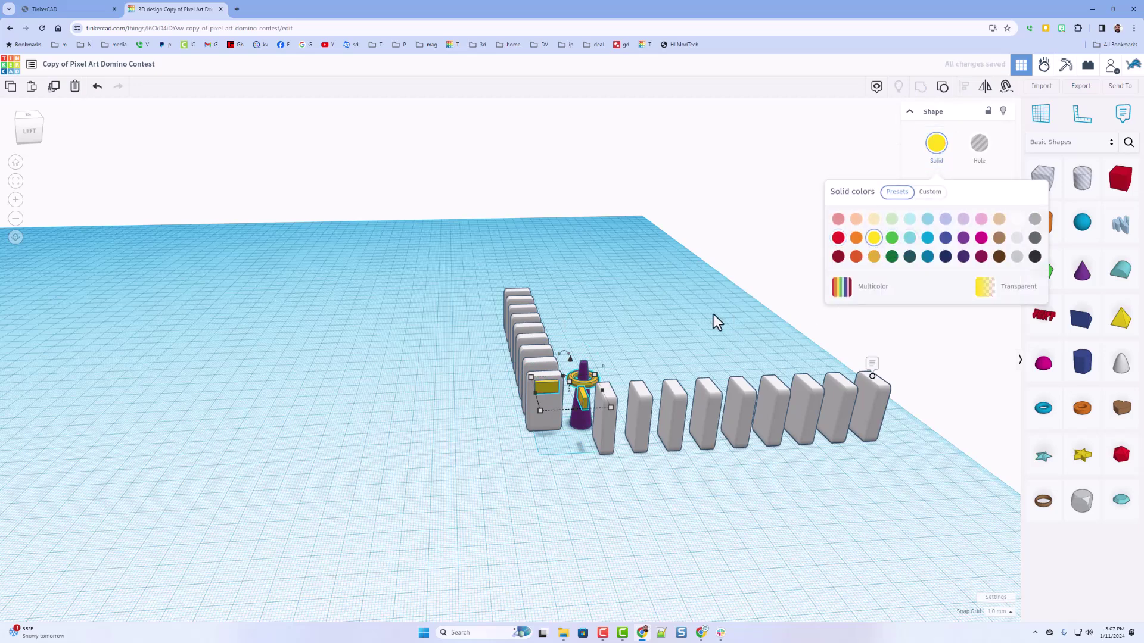
click(712, 311)
Shift all the dominoes left and place a wedge past the end of the row
right_drag(734, 309, 447, 197)
drag(447, 197, 914, 512)
drag(908, 469, 699, 463)
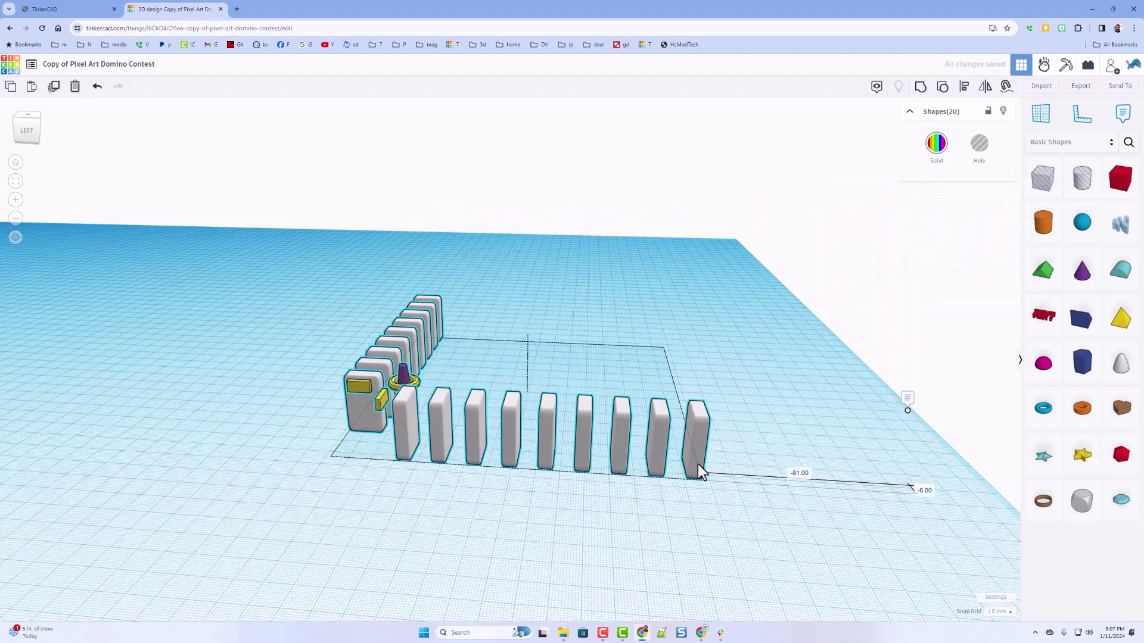
drag(1078, 325, 837, 468)
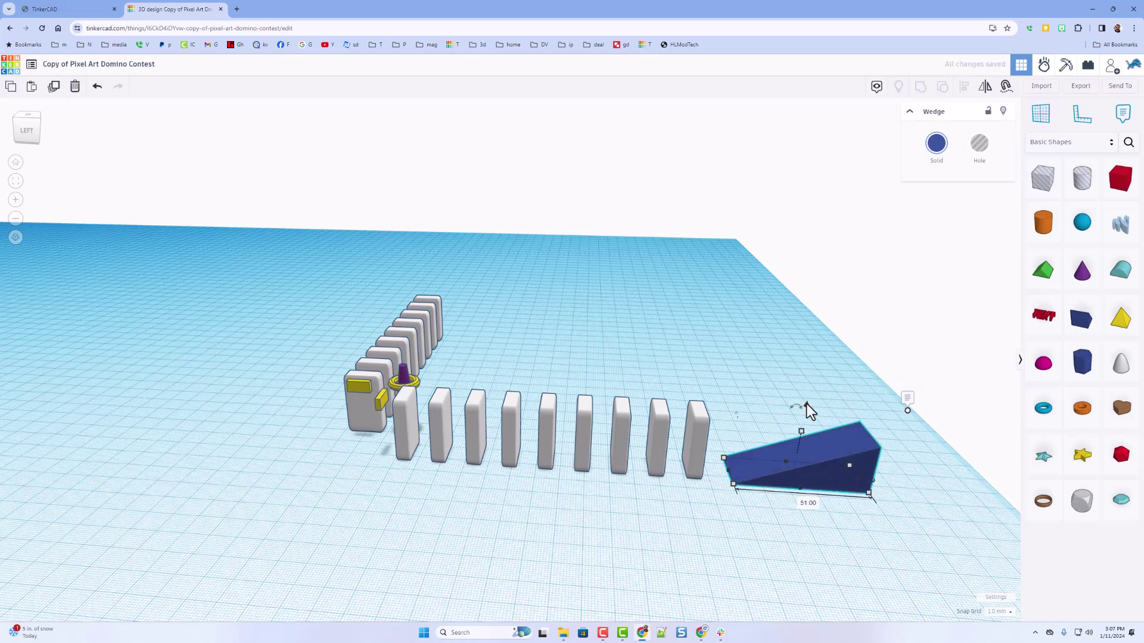
Raise the wedge 17.00 above the workplane and drop a sphere onto its top face
drag(806, 403, 813, 376)
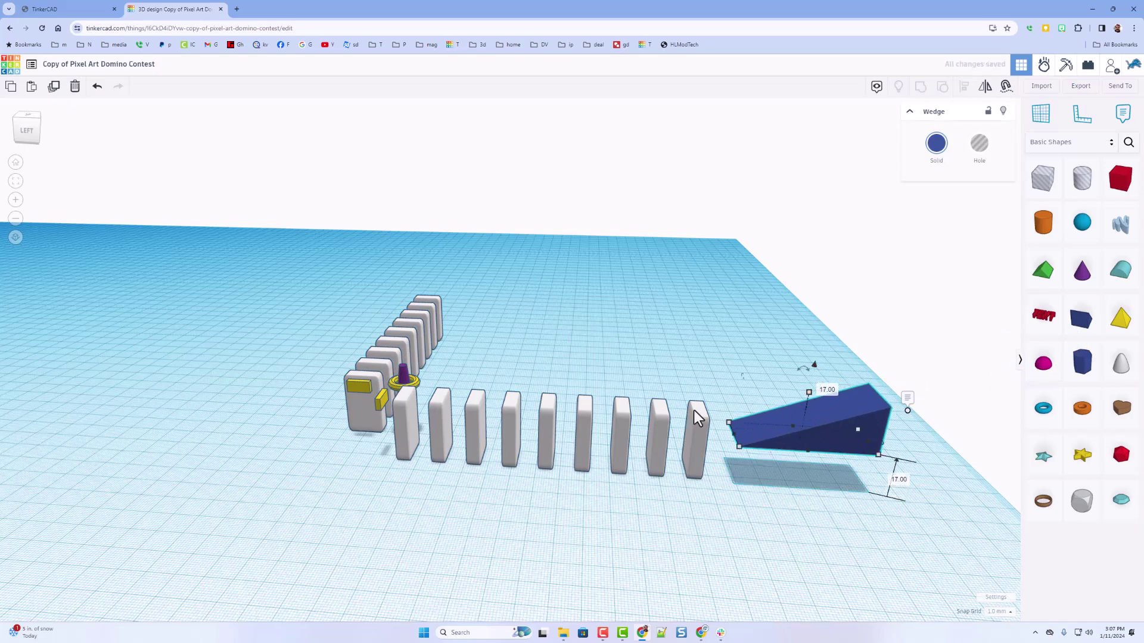
key(c)
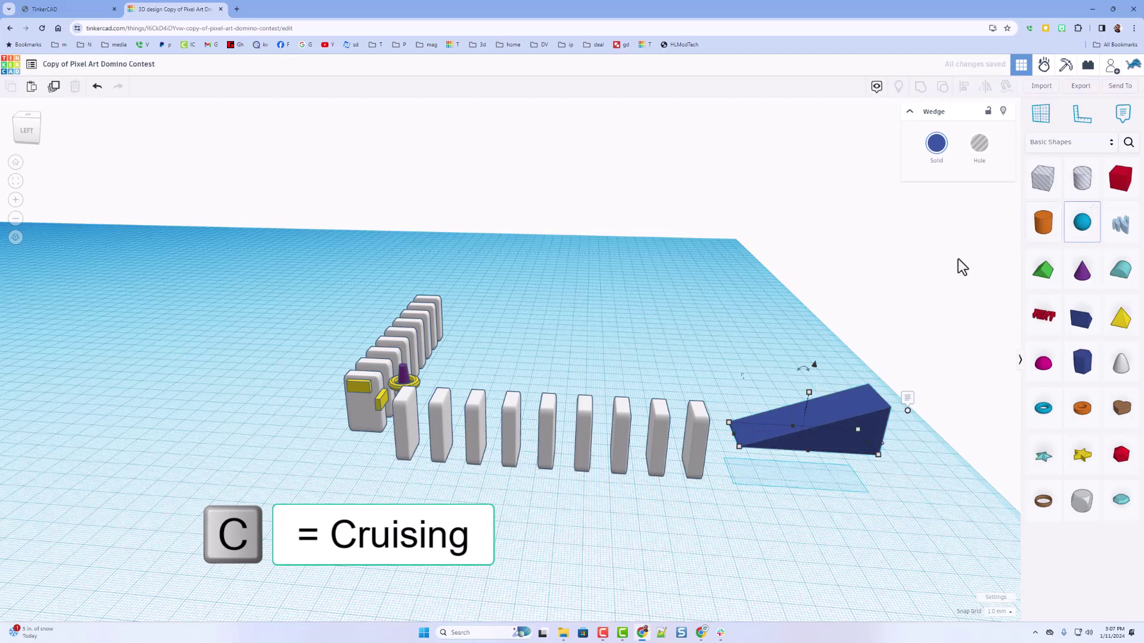
drag(862, 403, 862, 404)
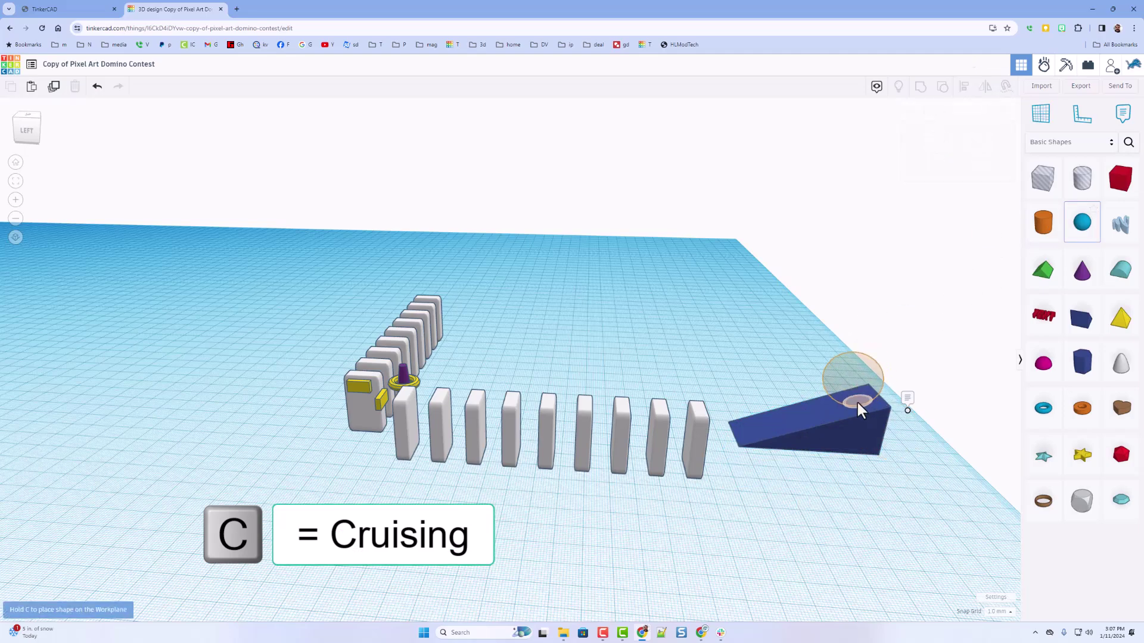
click(857, 403)
click(736, 347)
Align the last domino, wedge and sphere so the ramp and ball line up with the domino
right_drag(734, 344, 639, 461)
drag(662, 564, 745, 579)
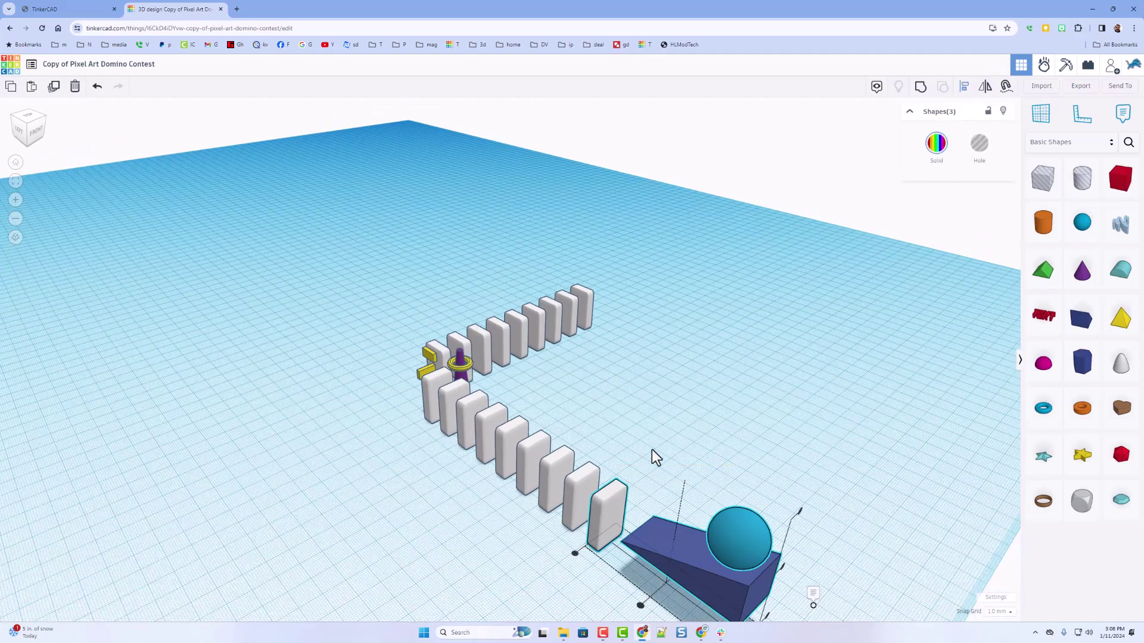
key(l)
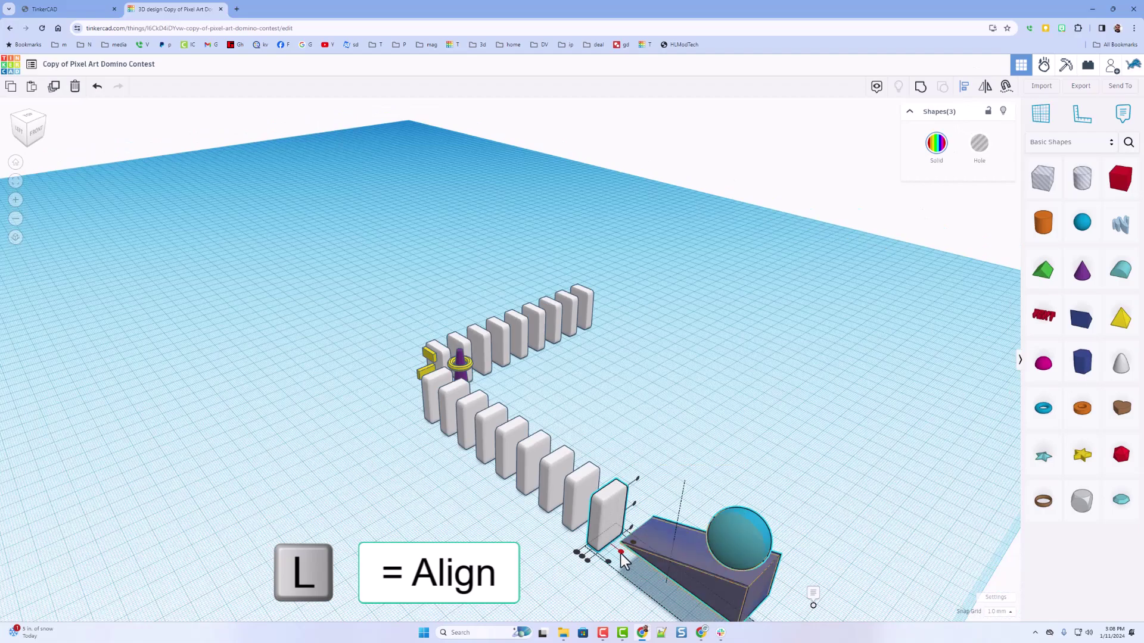
click(621, 551)
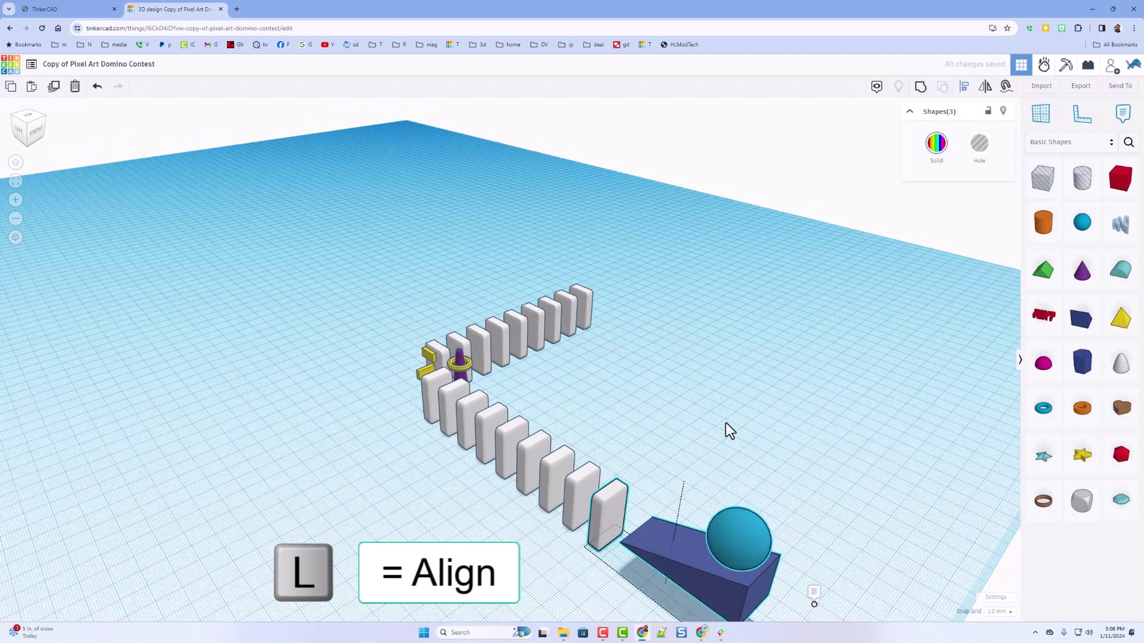
right_drag(727, 428, 687, 401)
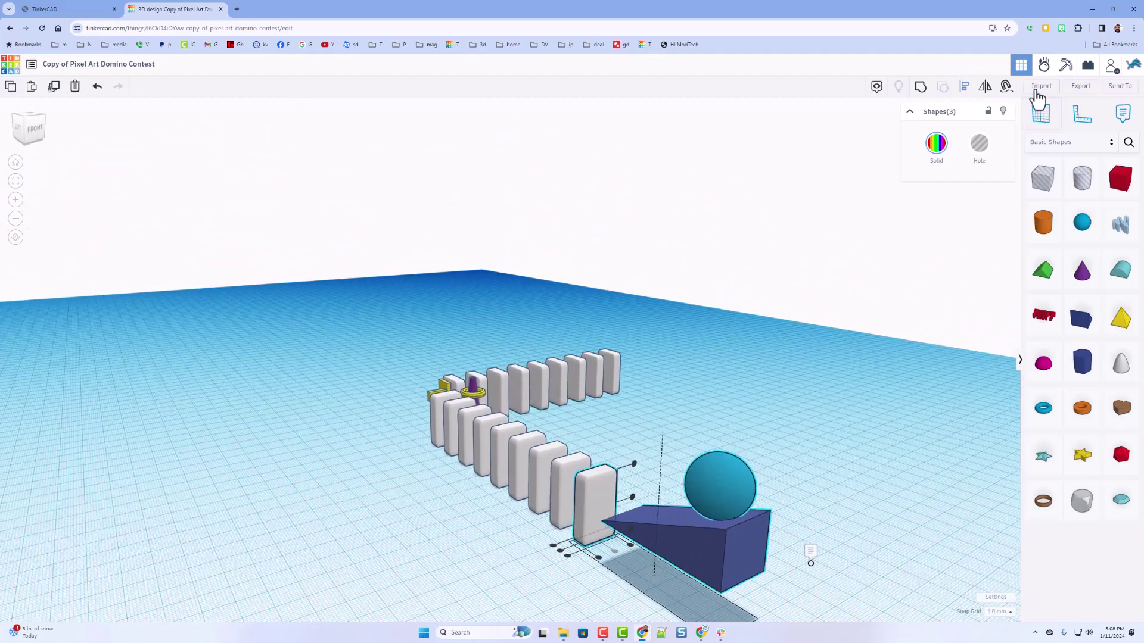
click(1043, 64)
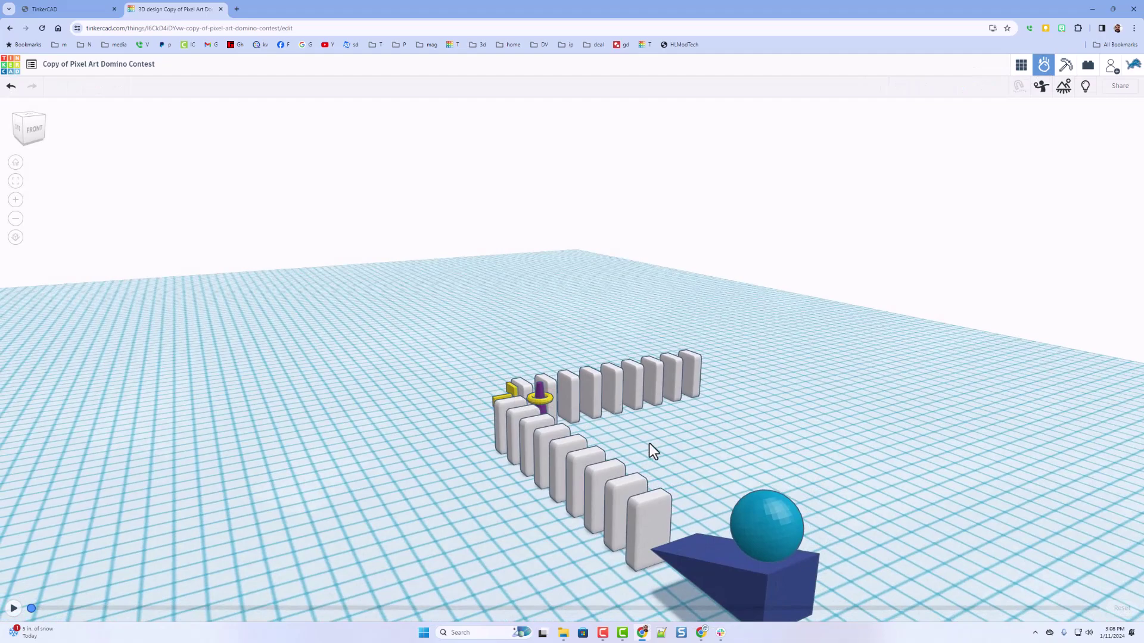
right_drag(649, 451, 748, 281)
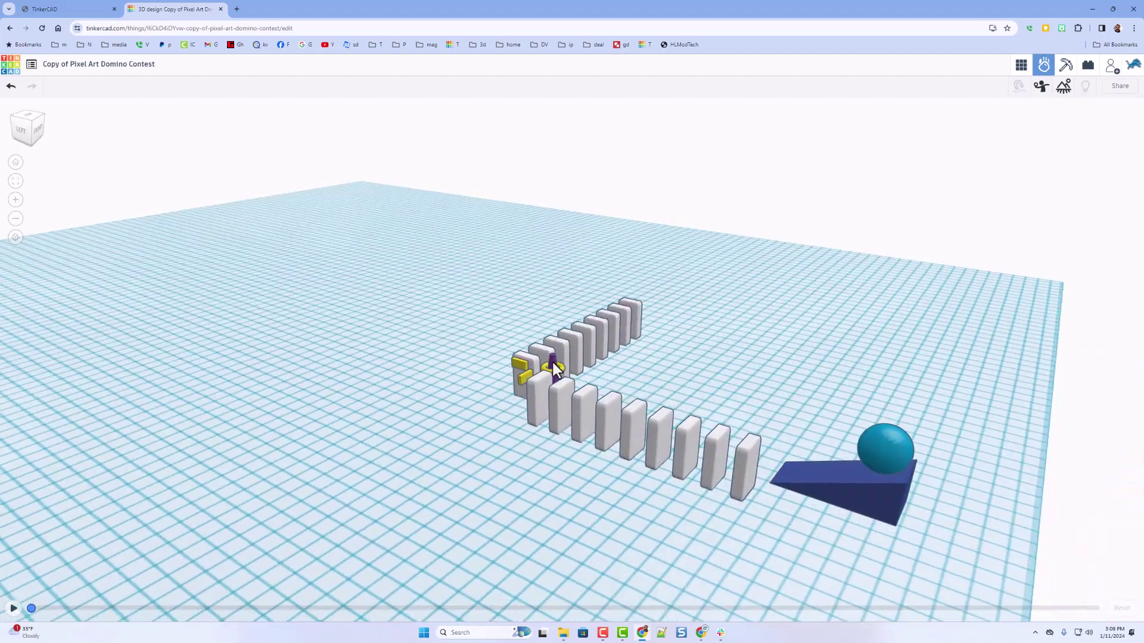
click(554, 369)
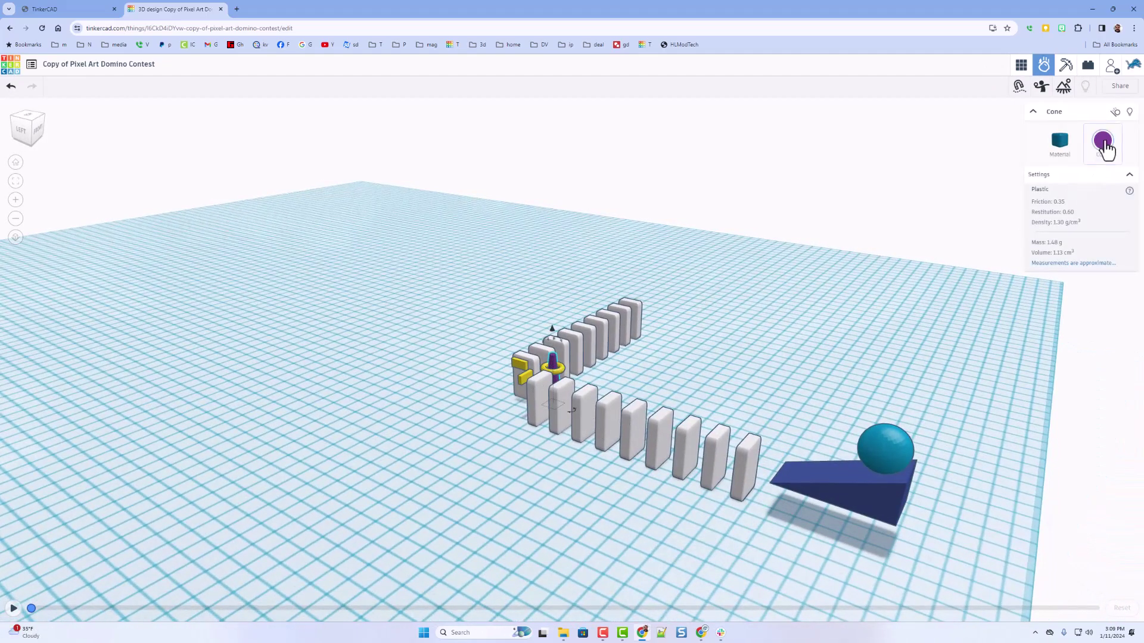
click(1114, 112)
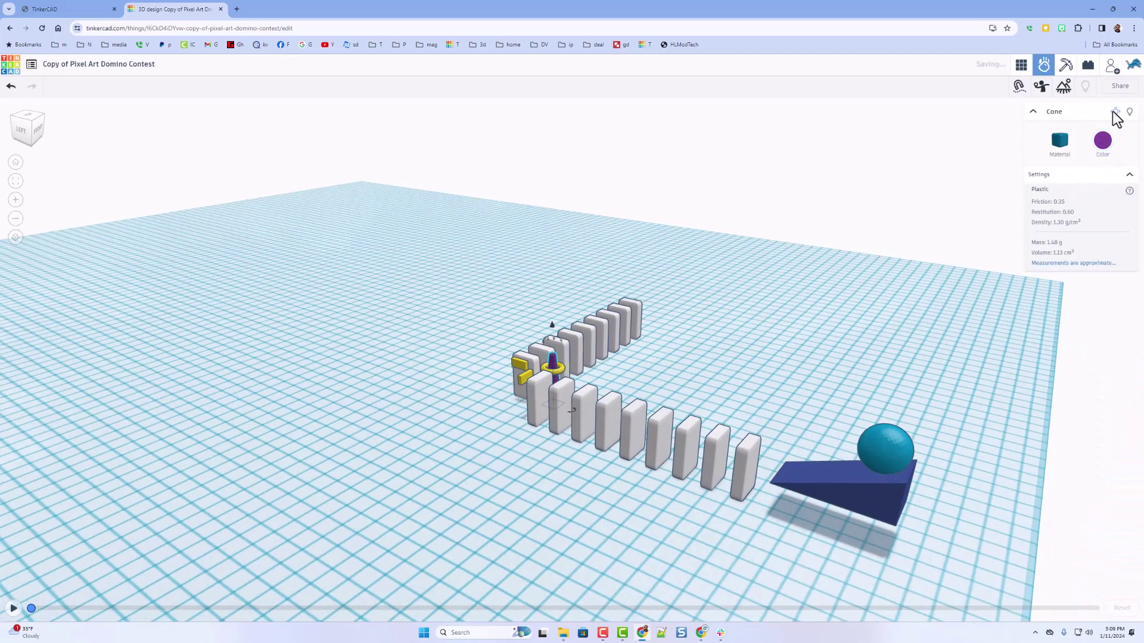
click(831, 490)
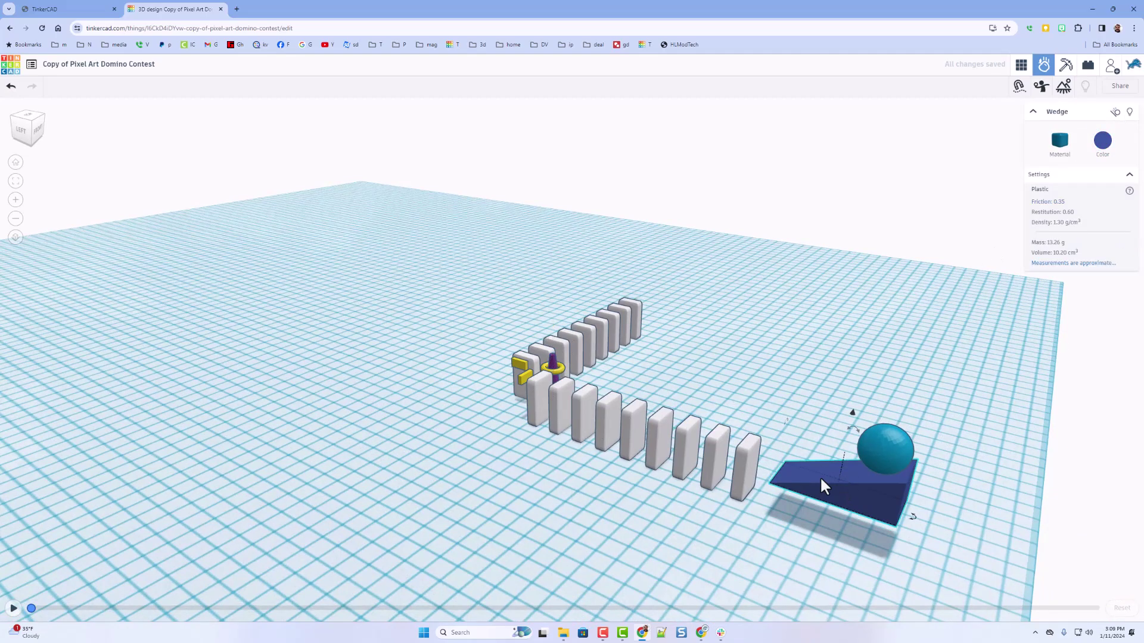
click(1115, 112)
right_drag(1000, 229, 829, 263)
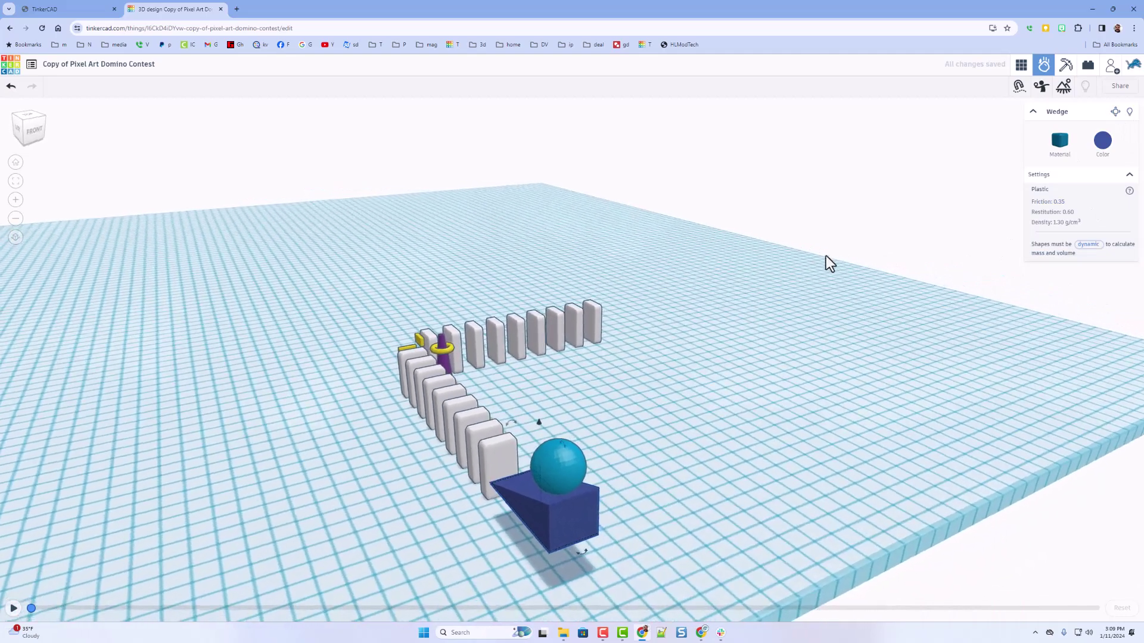
click(12, 610)
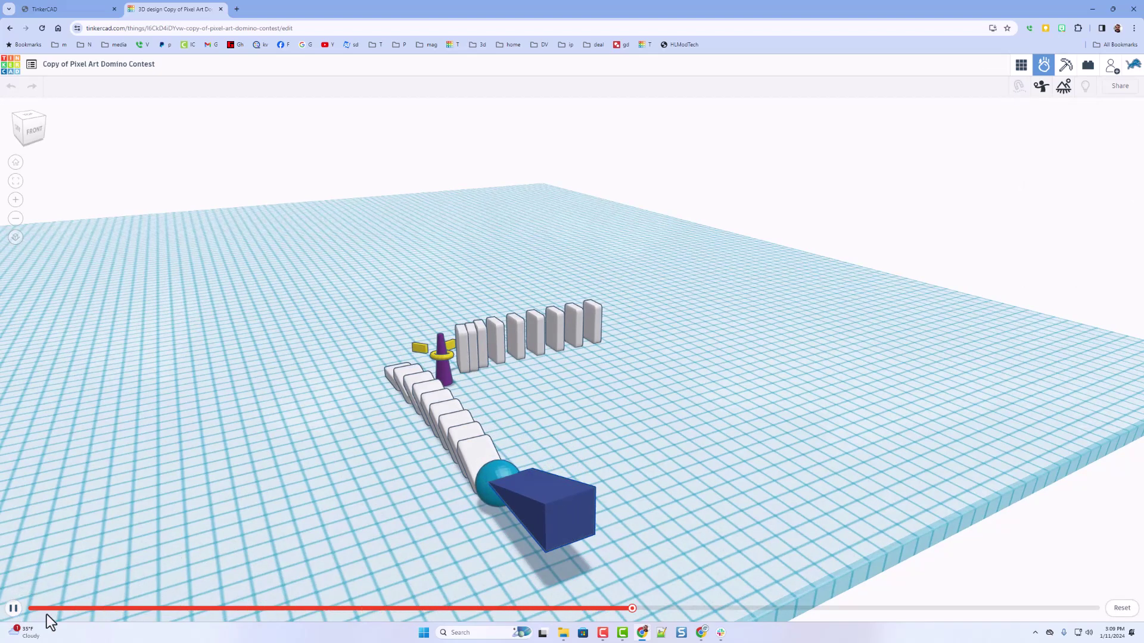
click(13, 608)
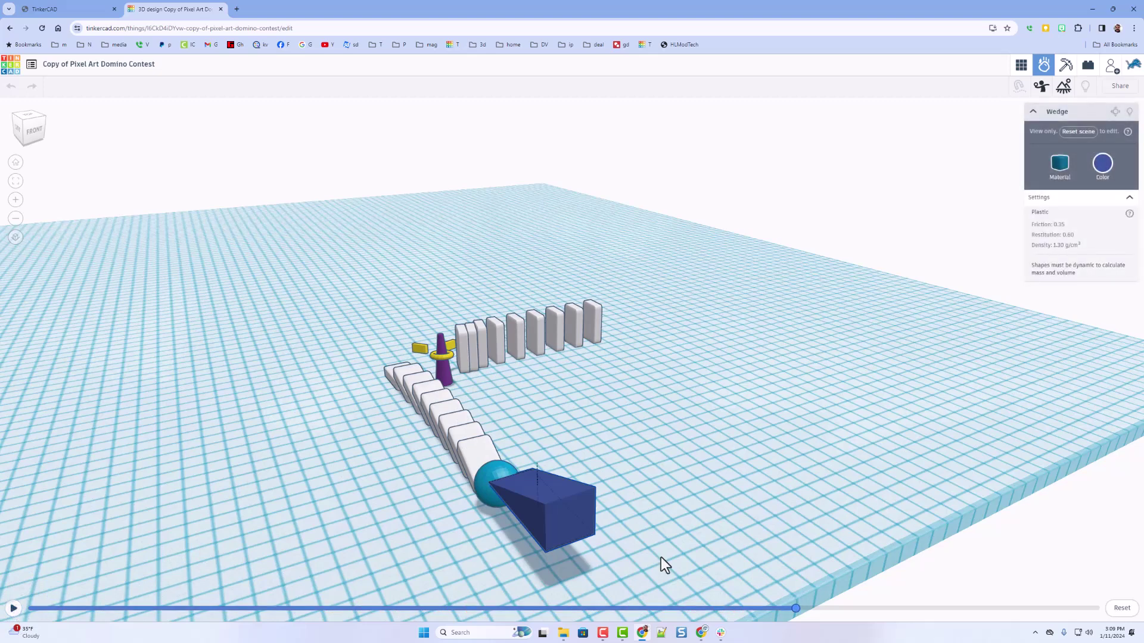
click(1122, 609)
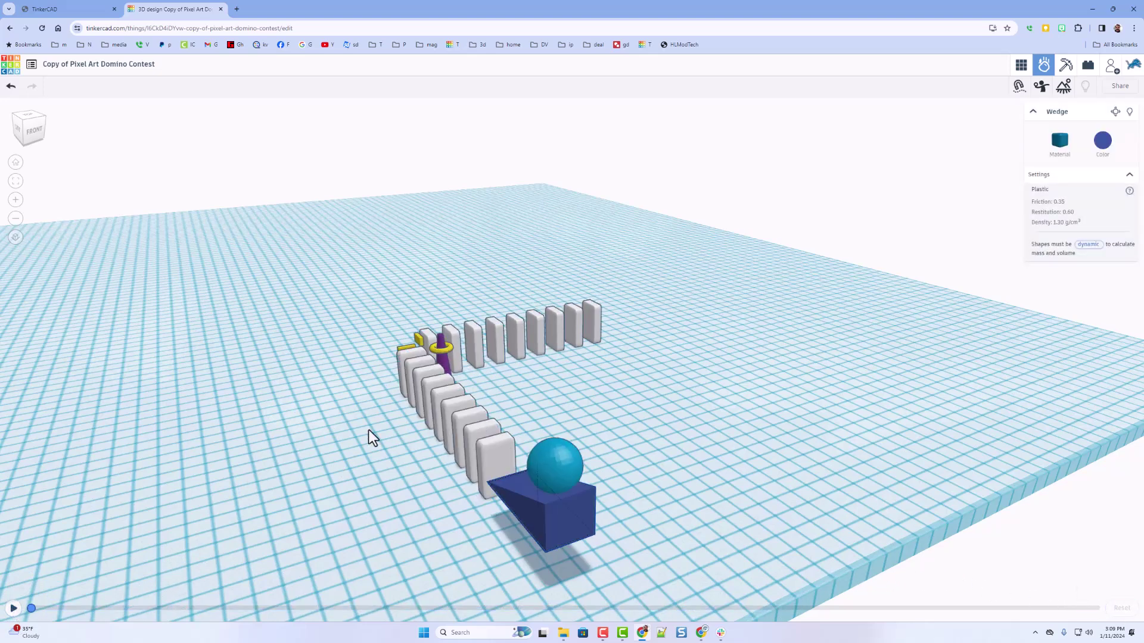
scroll(363, 437, up, 3)
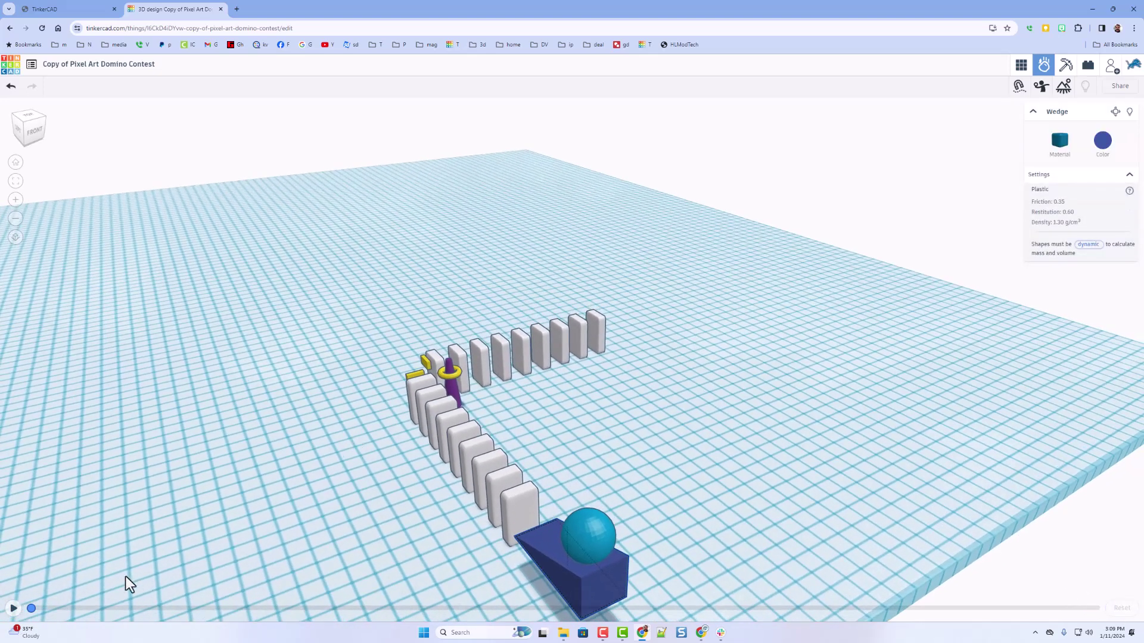
click(13, 609)
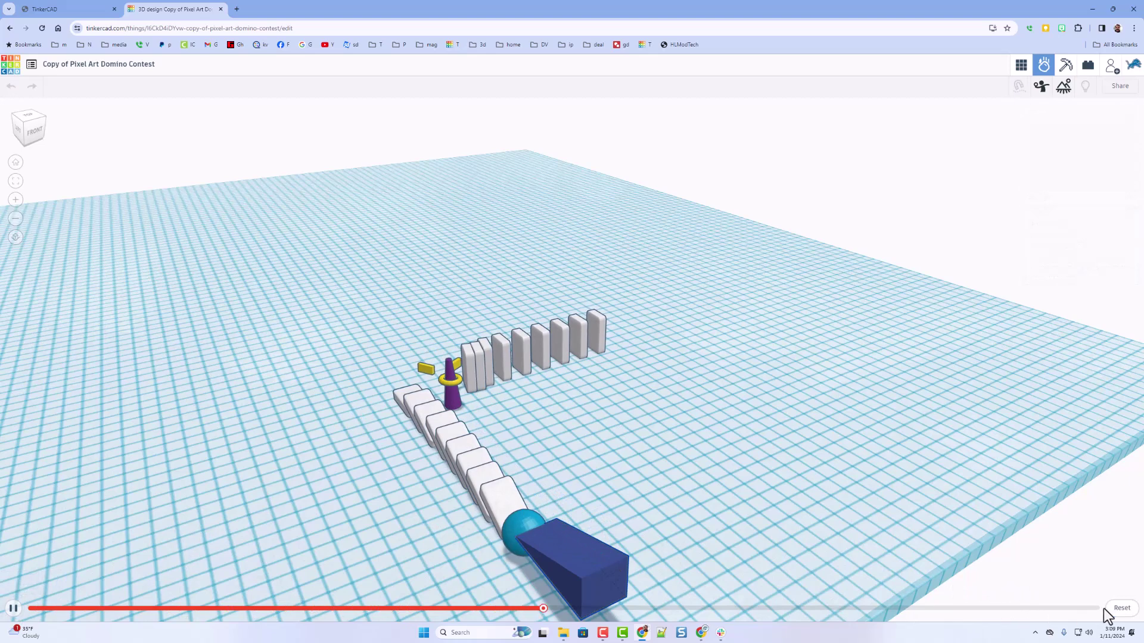
click(1122, 609)
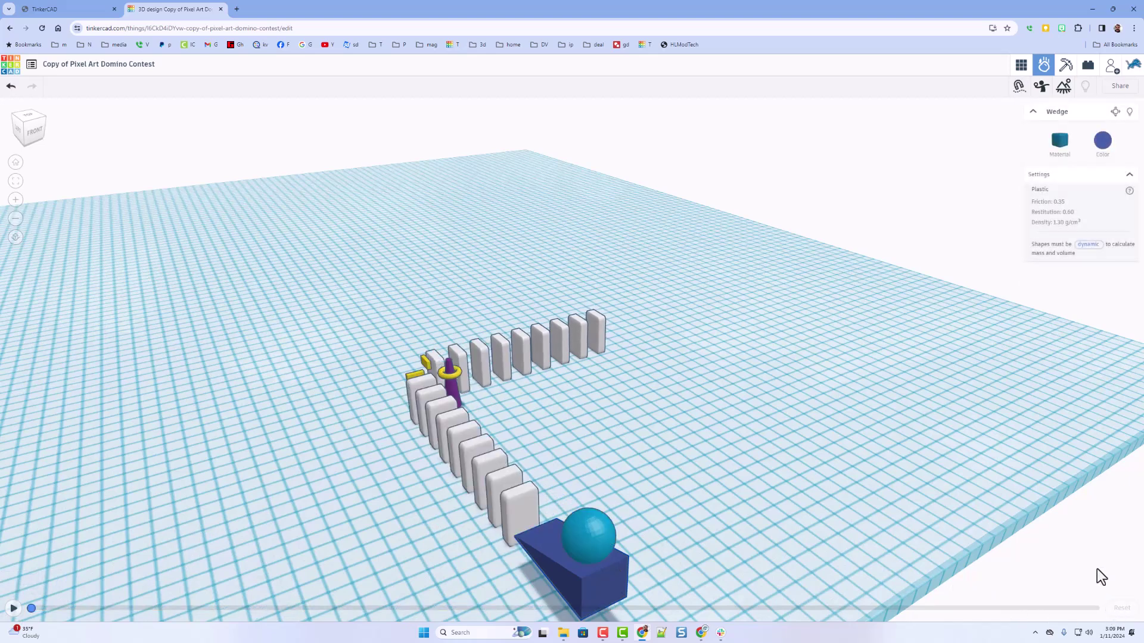
Back in the 3D editor, set the tube thickness of the ring around the purple cone to 2
click(1021, 66)
scroll(324, 352, up, 8)
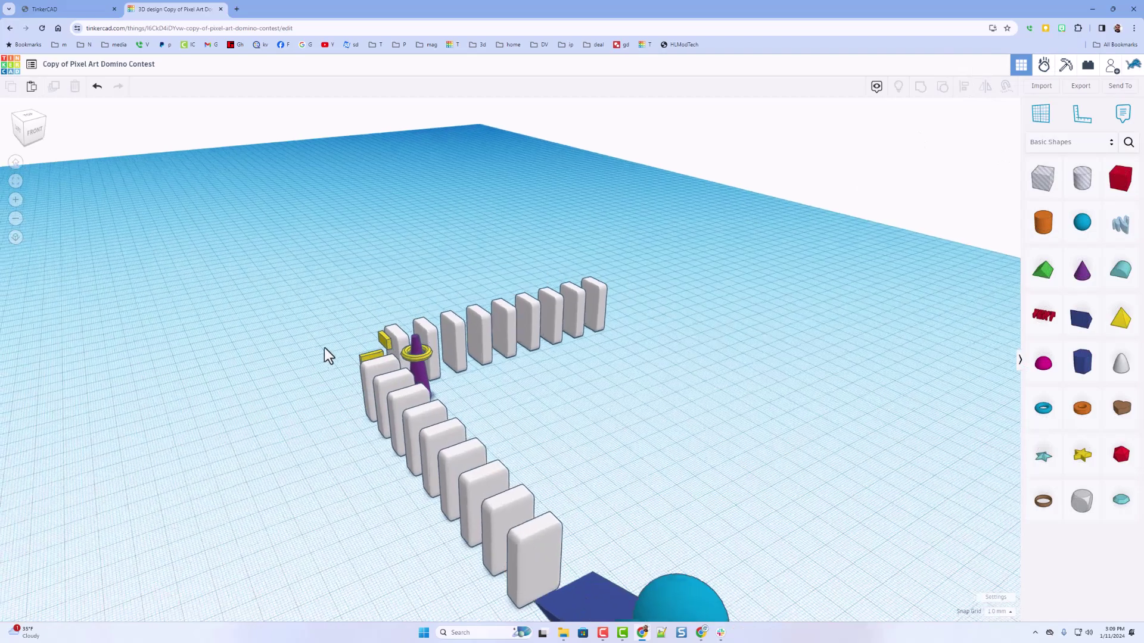
right_drag(369, 374, 698, 435)
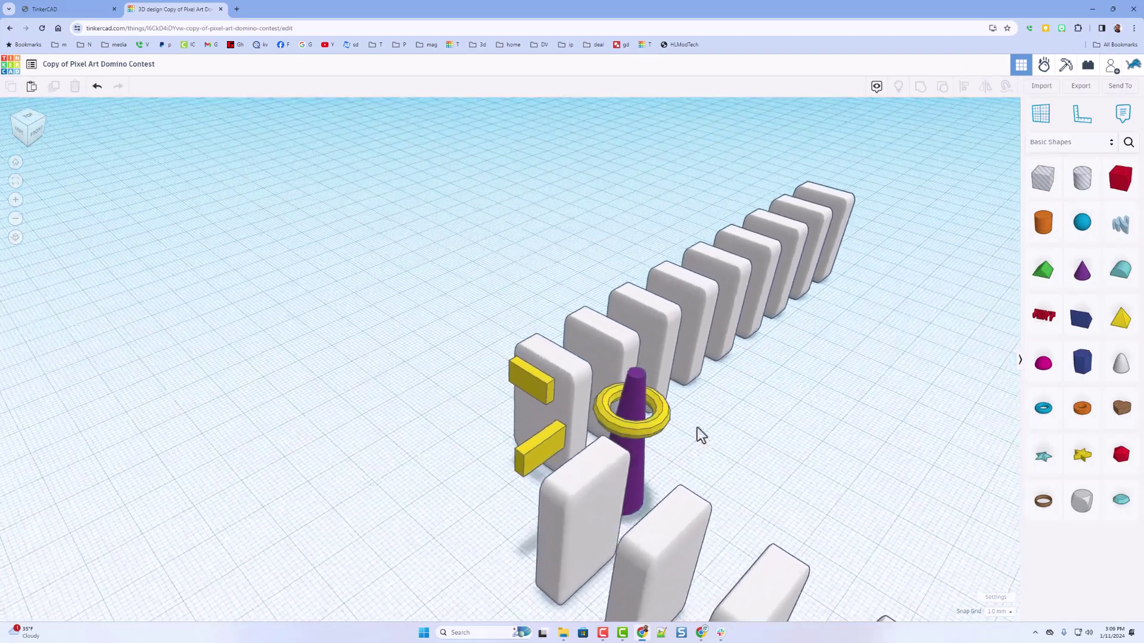
click(653, 428)
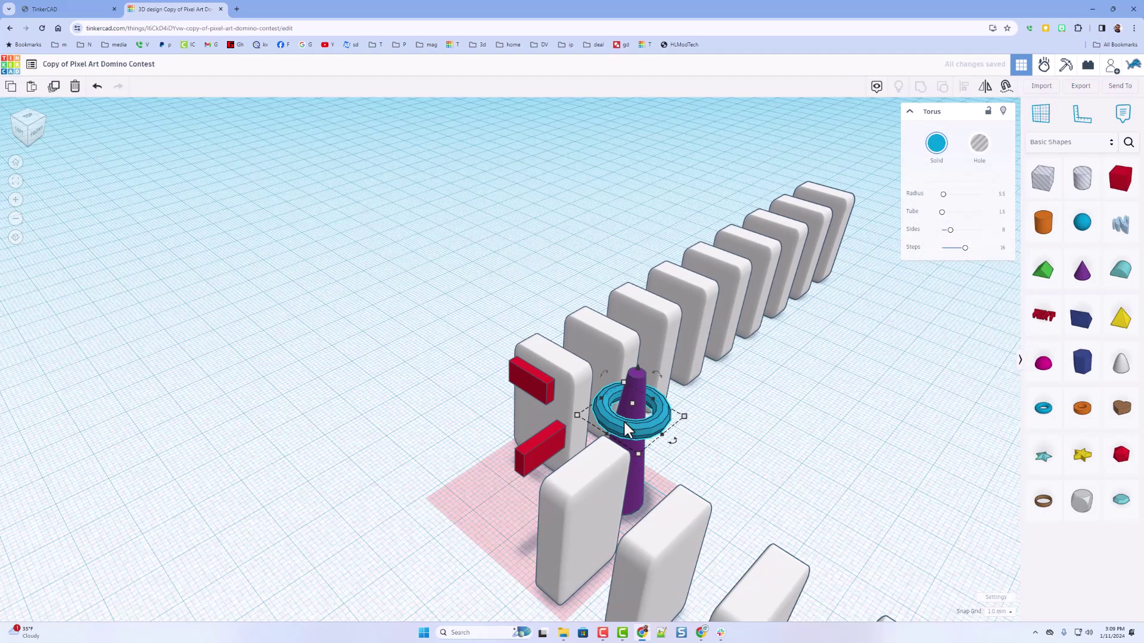
click(999, 213)
text(2)
key(Return)
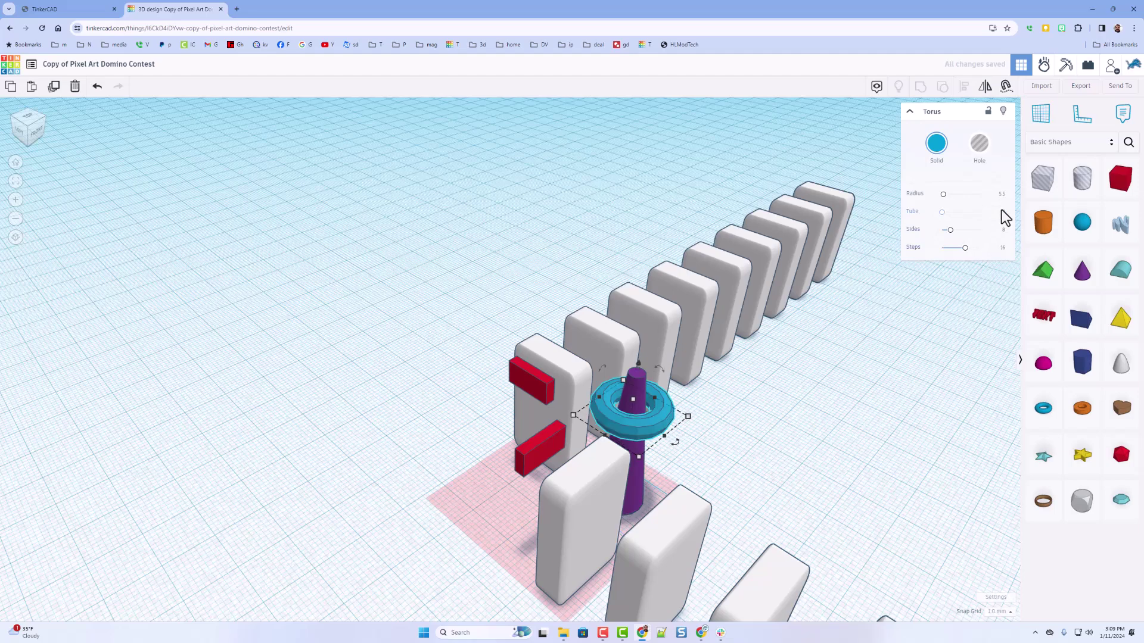
scroll(626, 407, up, 2)
scroll(626, 409, up, 4)
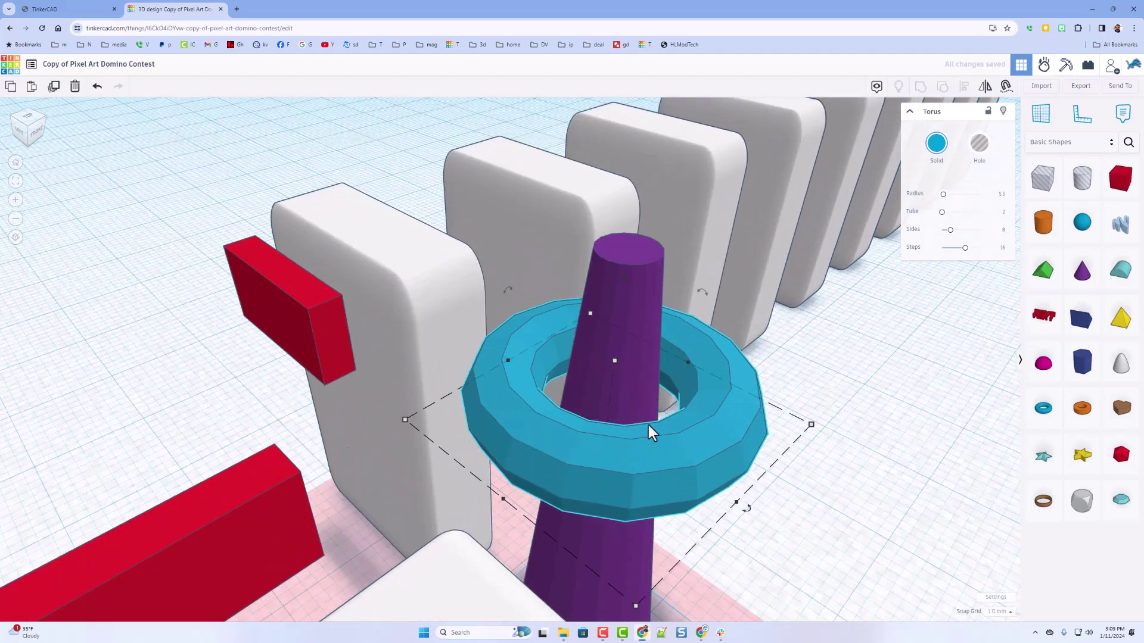
scroll(653, 426, down, 5)
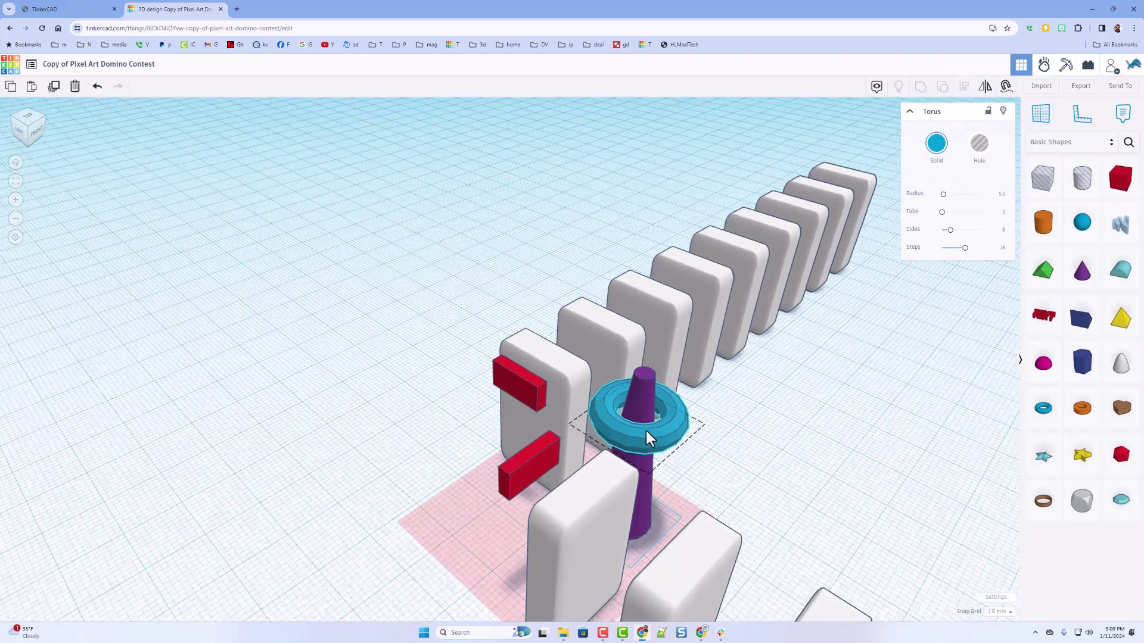
Raise the upper red bar on the corner domino two steps at the 1.0 mm snap grid
mouse_move(645, 428)
right_down()
mouse_move(697, 423)
mouse_move(640, 414)
right_up()
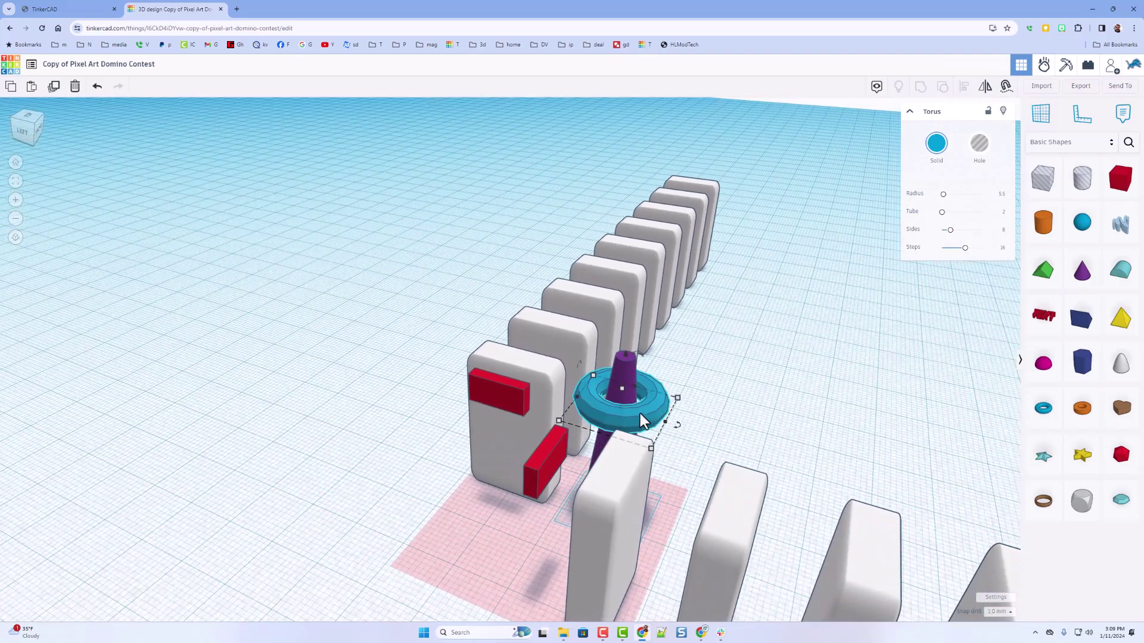
click(515, 411)
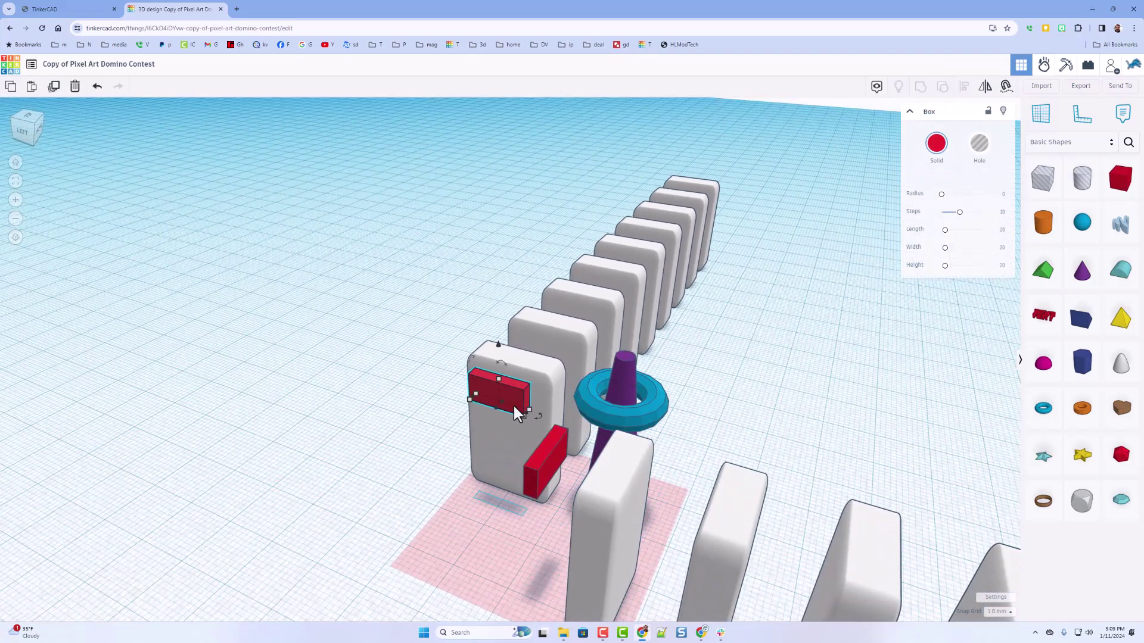
click(992, 612)
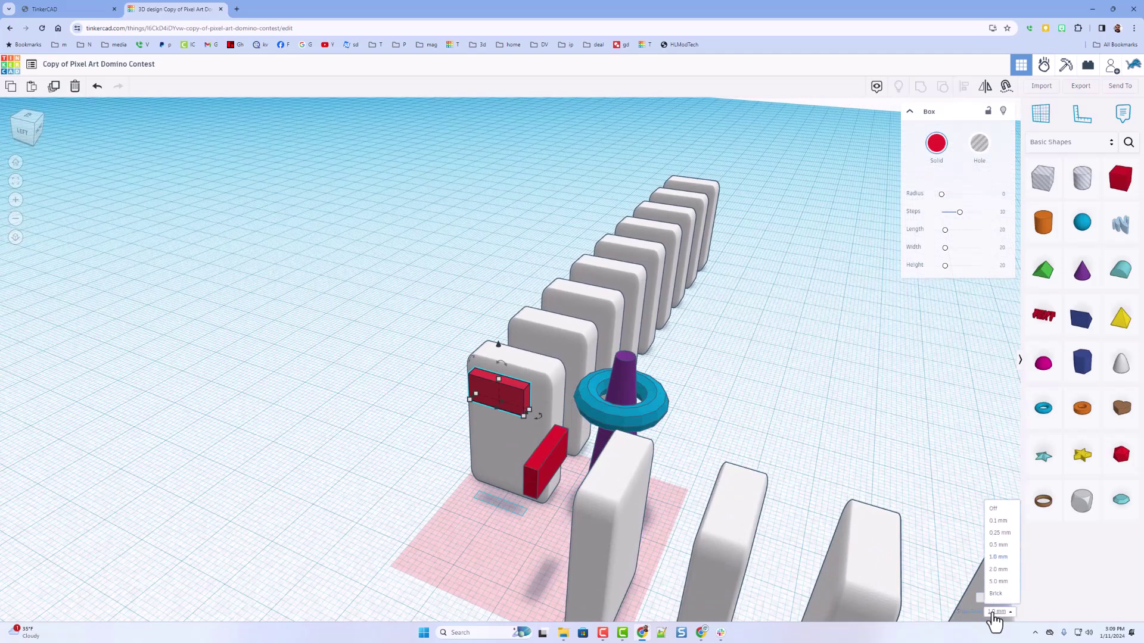
click(1001, 559)
key(ctrl+Up)
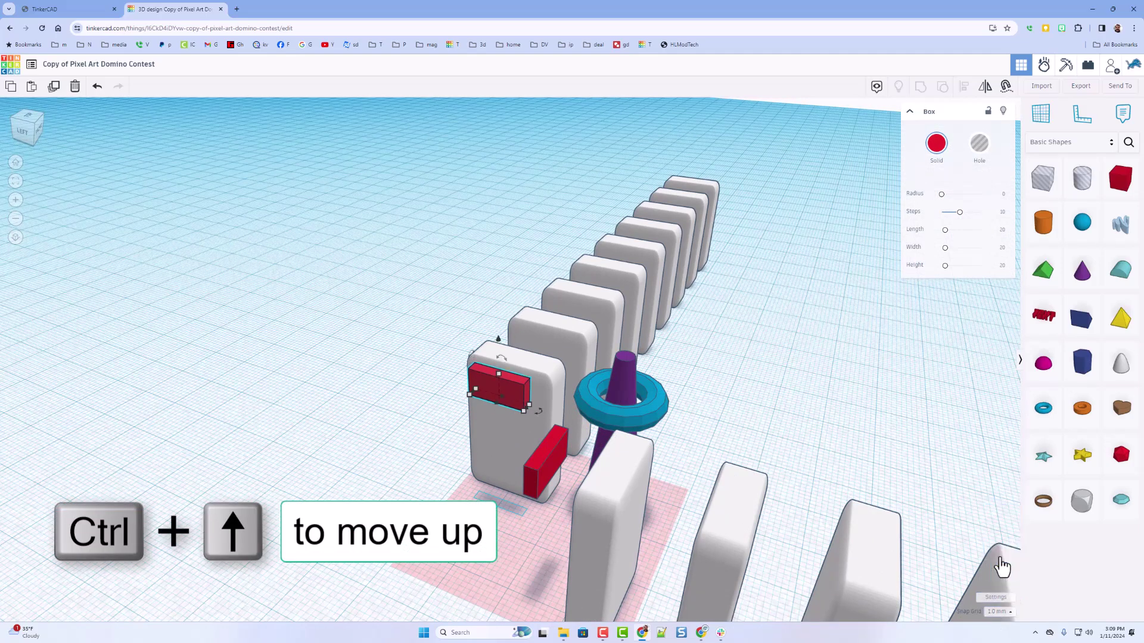
key(ctrl+Up)
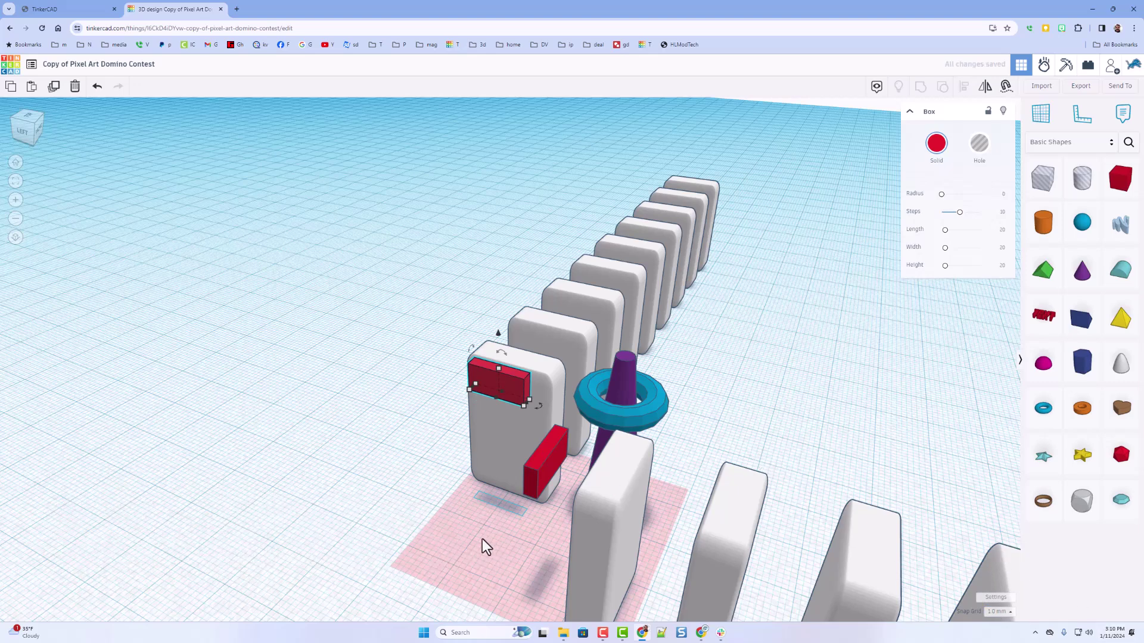
click(367, 513)
right_drag(379, 514, 635, 420)
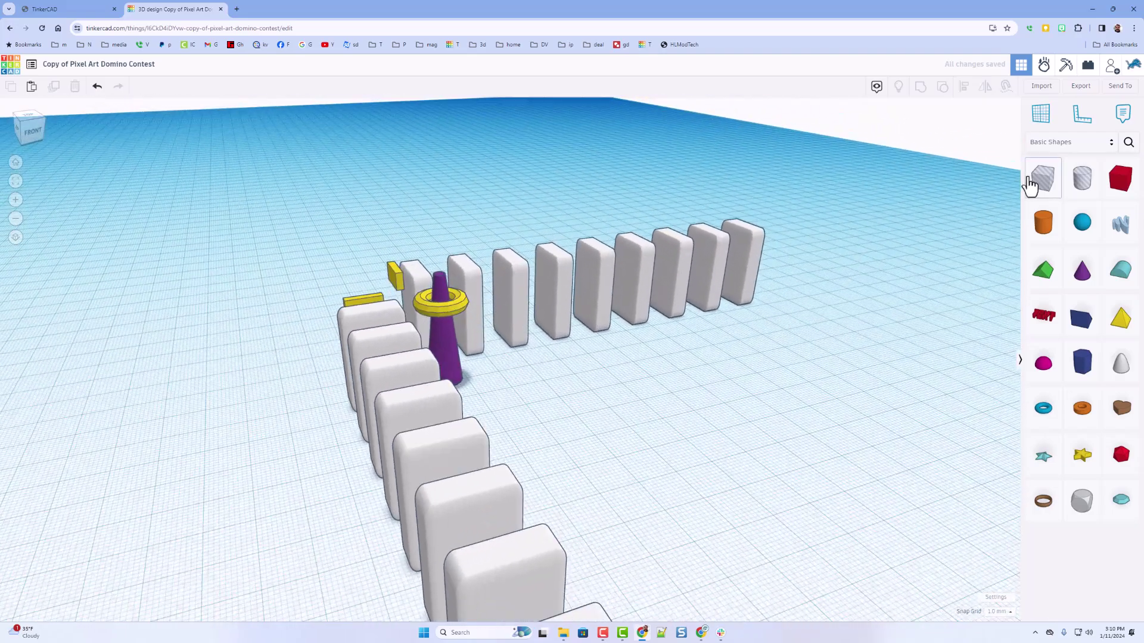
Run the physics simulation, reset it, and play it again to test the domino run
click(1043, 64)
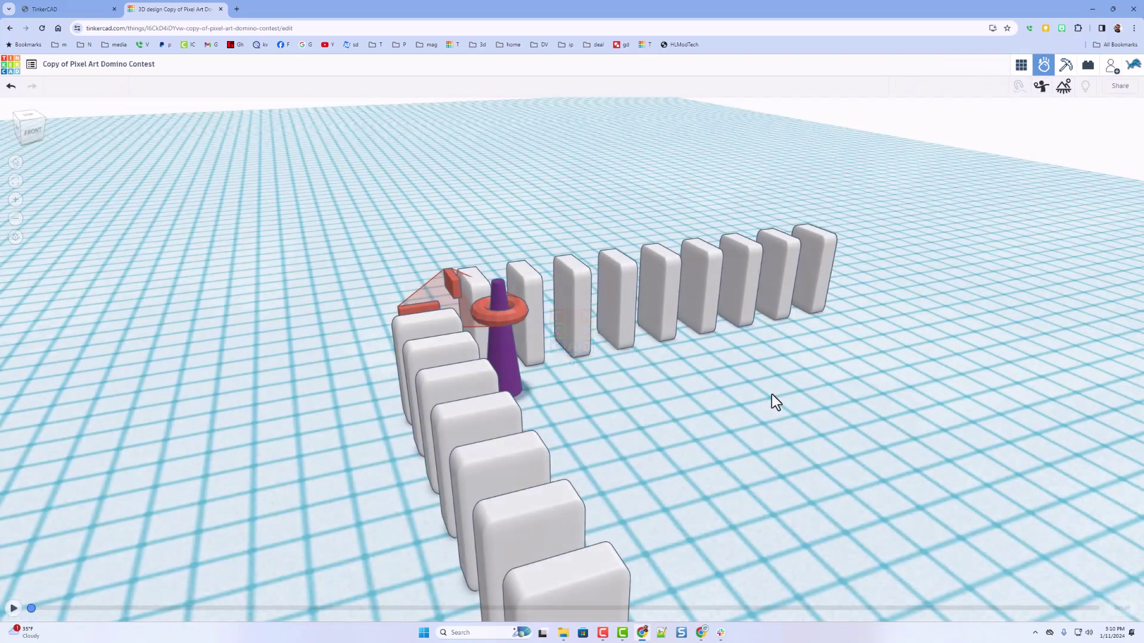
scroll(770, 392, down, 2)
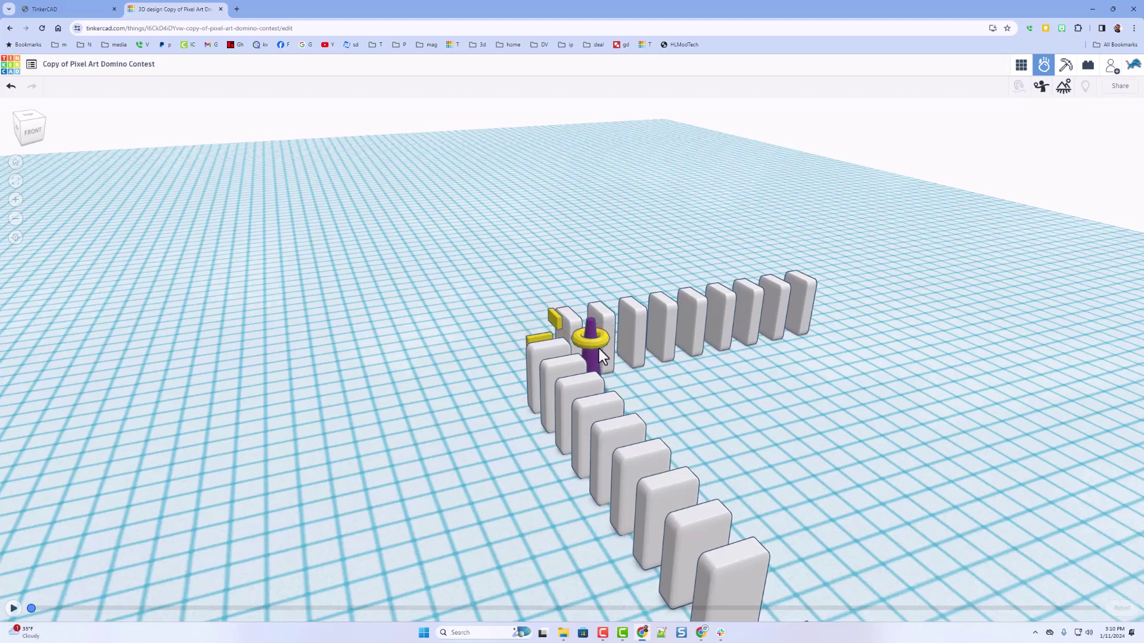
scroll(717, 420, down, 2)
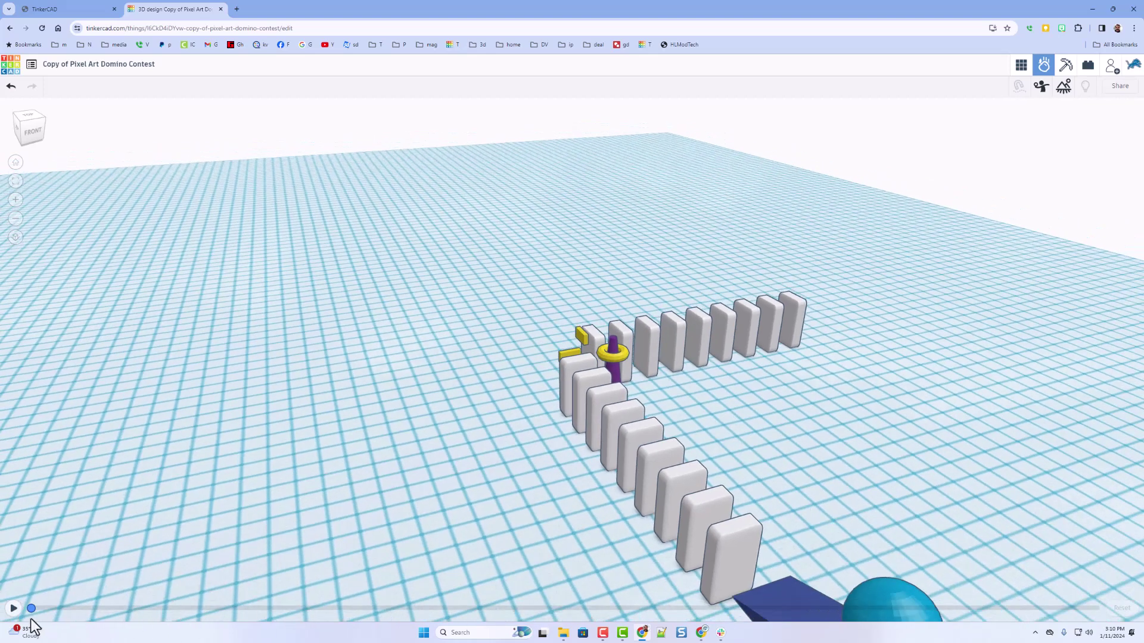
click(13, 608)
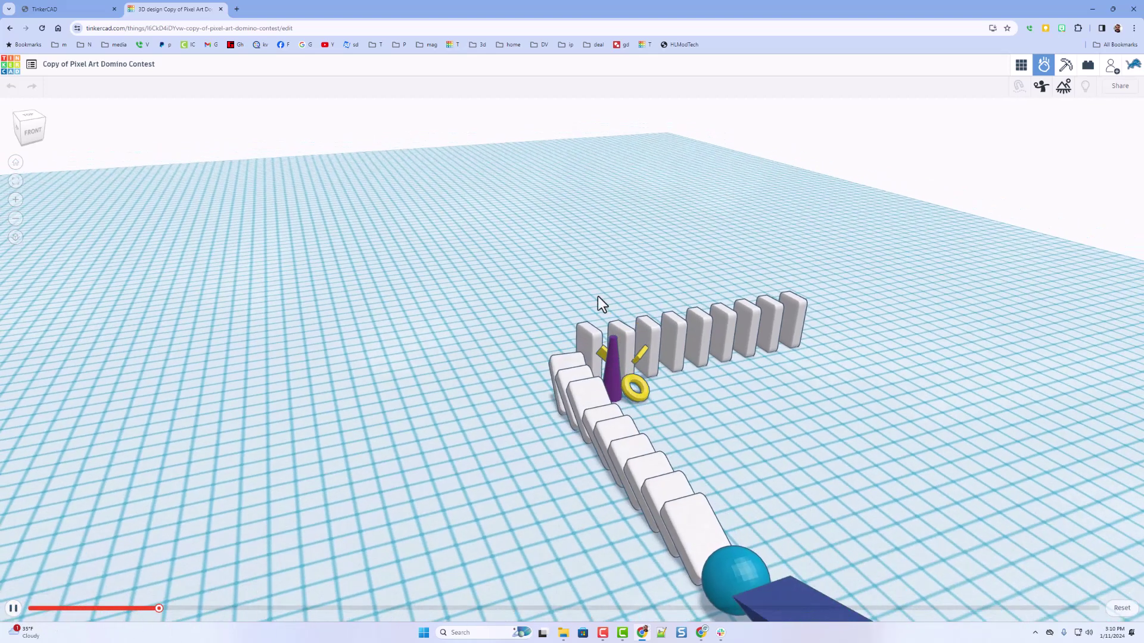
click(1122, 608)
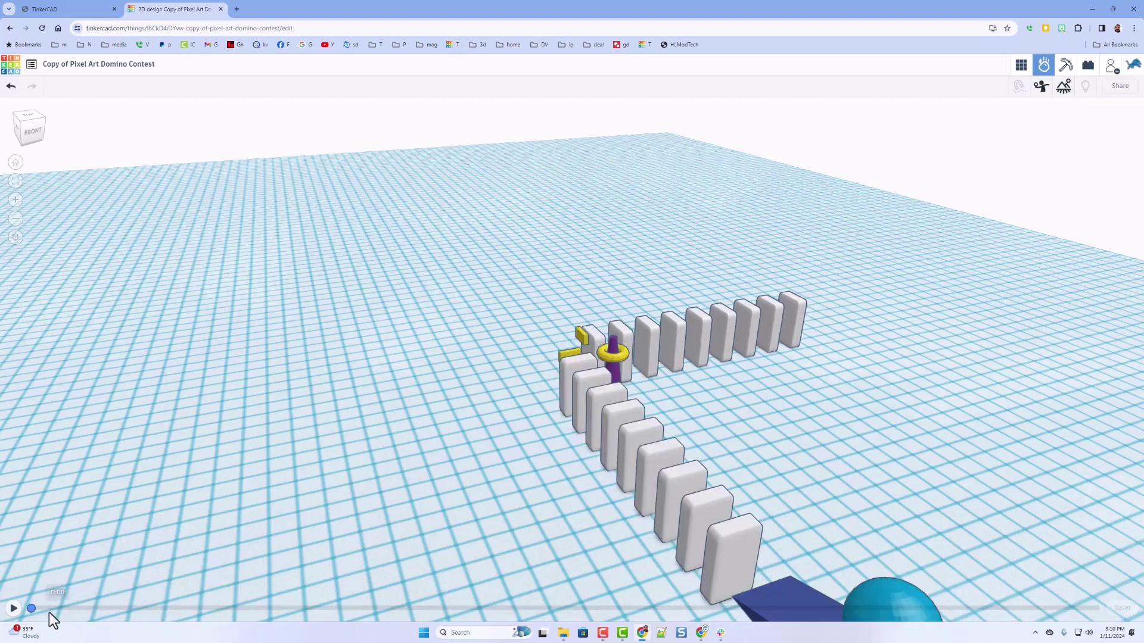
click(13, 610)
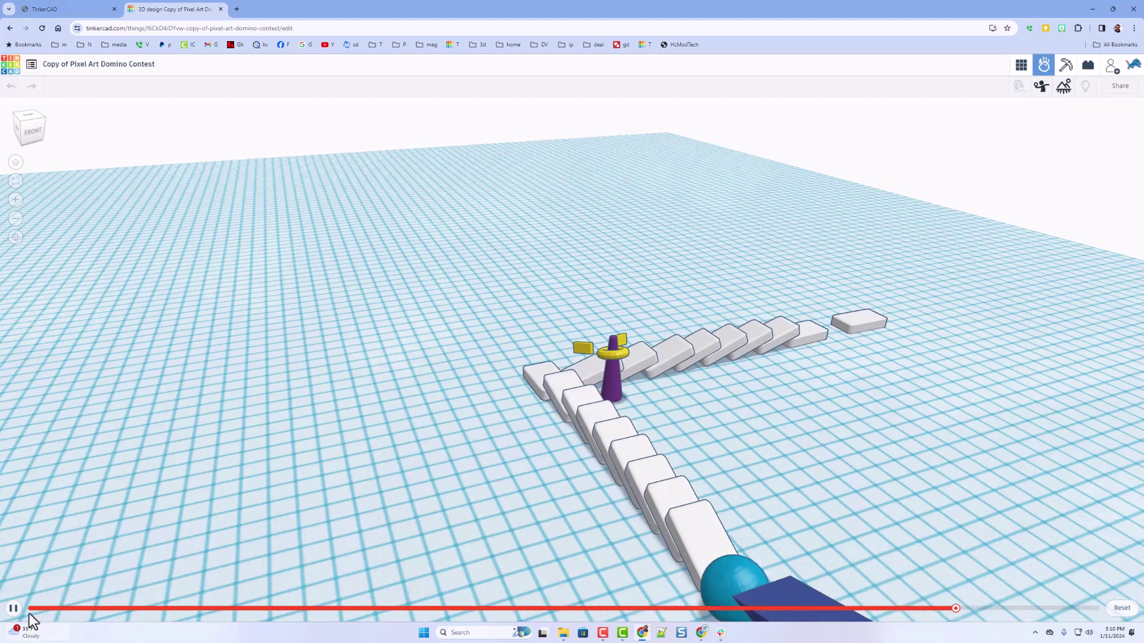
Pause partway, scrub the timeline back to the start, then forward to 0:02
click(12, 609)
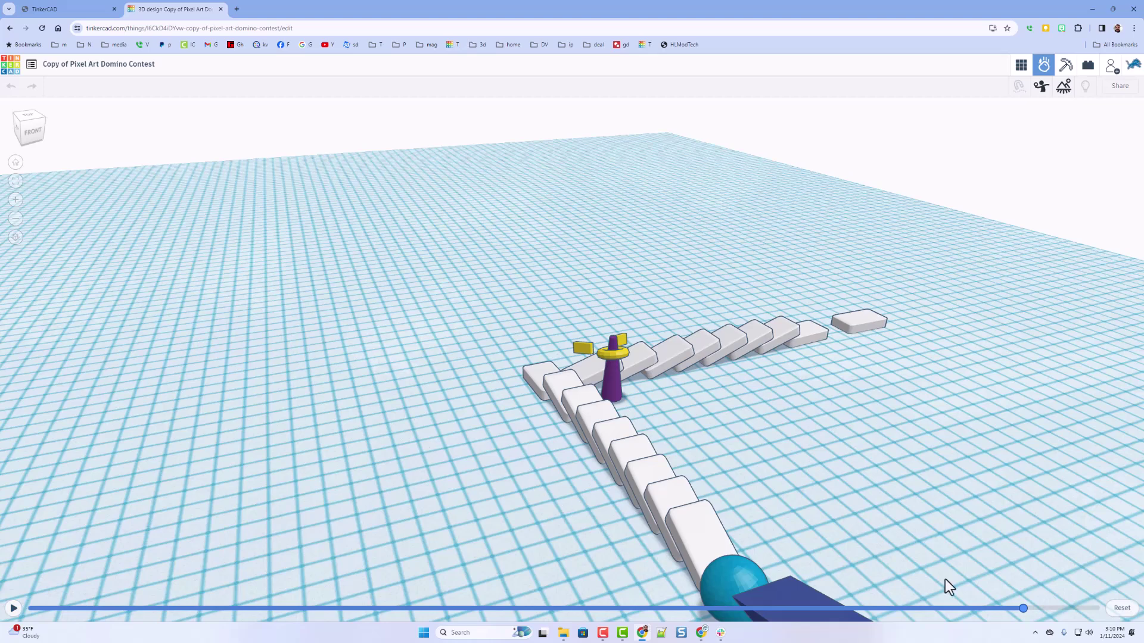
drag(1025, 609, 685, 604)
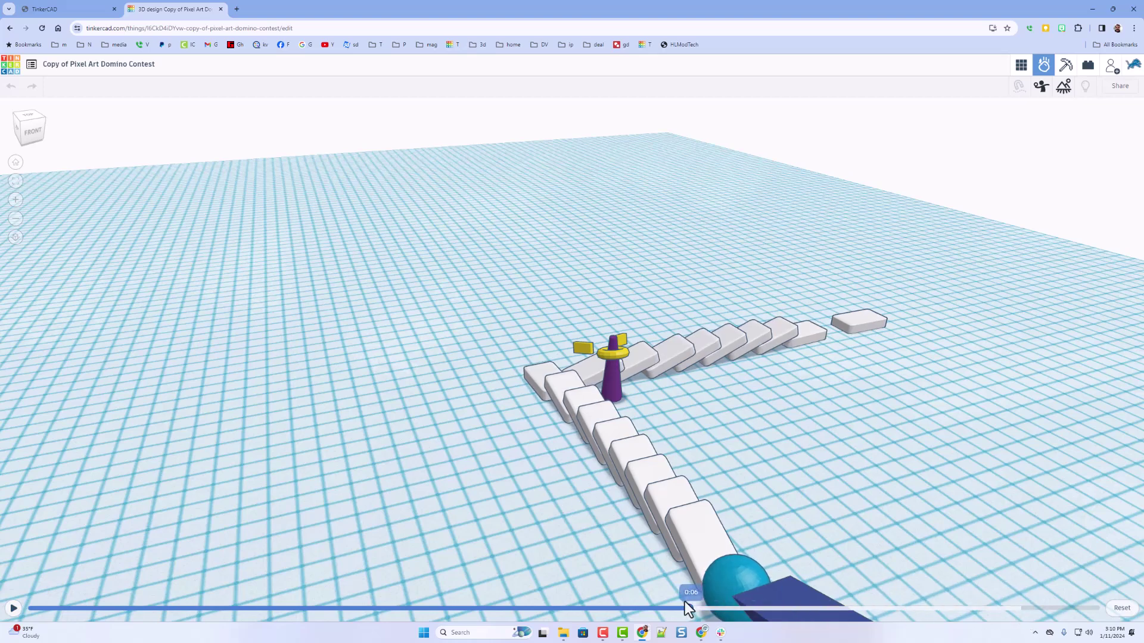
drag(413, 584, 142, 570)
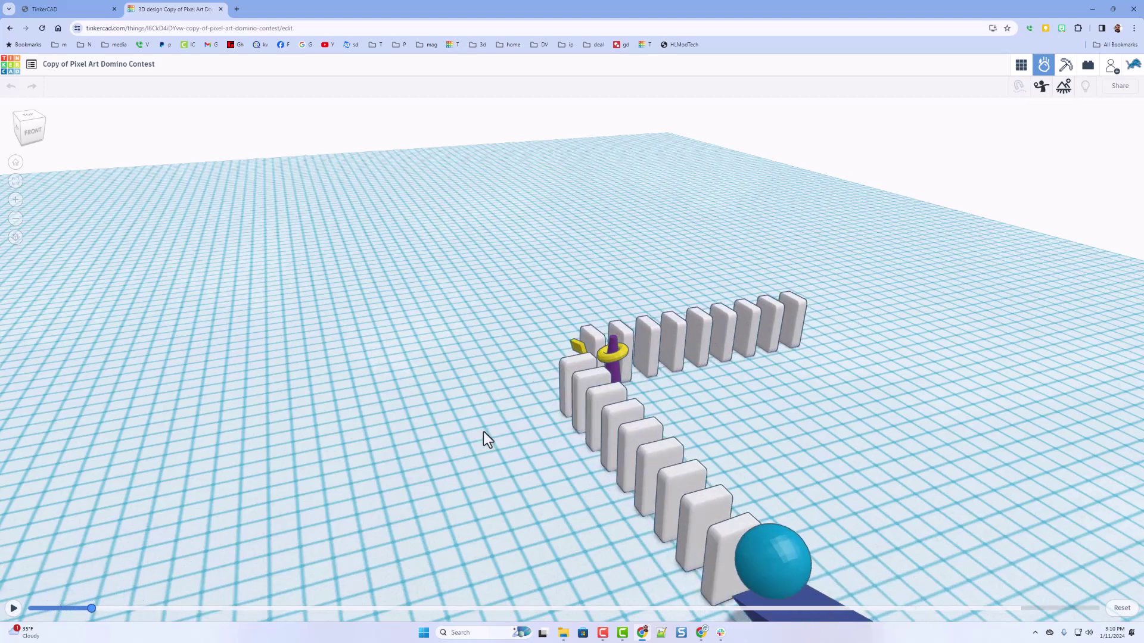
drag(91, 605, 238, 601)
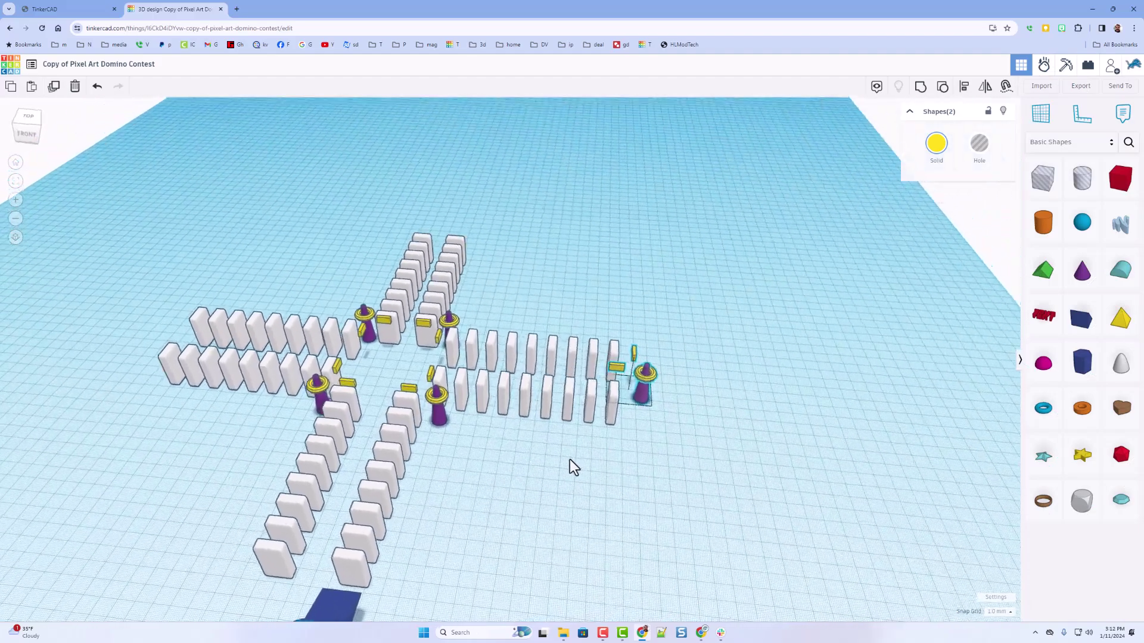
right_drag(570, 459, 563, 260)
Ungroup the copied lever piece and move the cone-and-ring peg slightly left
right_drag(551, 477, 649, 381)
scroll(666, 423, up, 5)
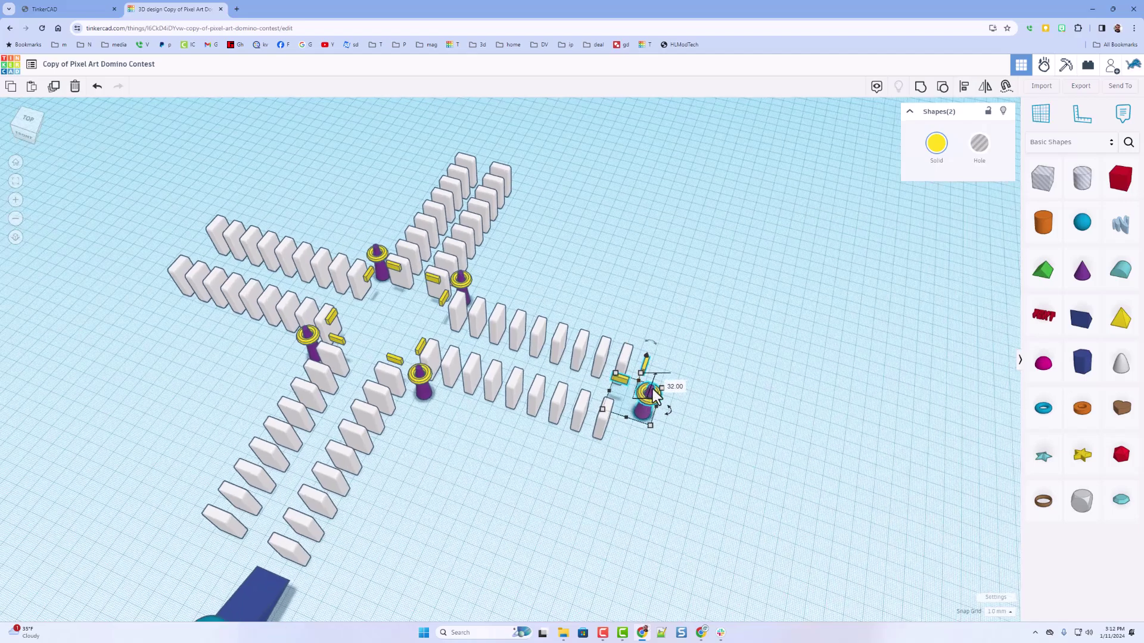
scroll(652, 419, up, 2)
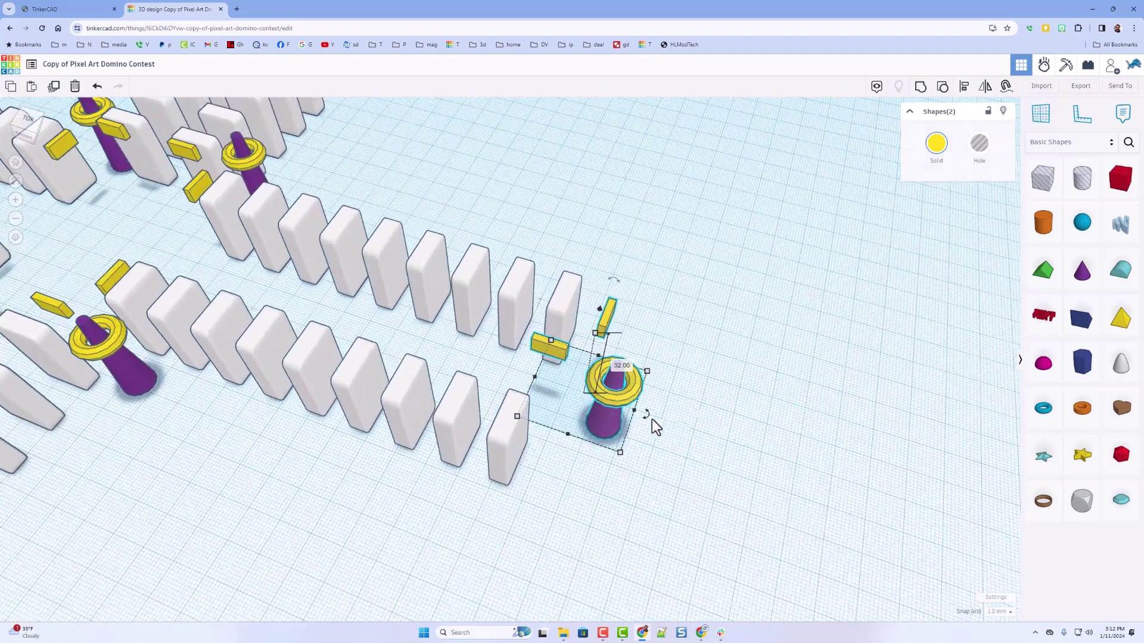
key(ctrl+g)
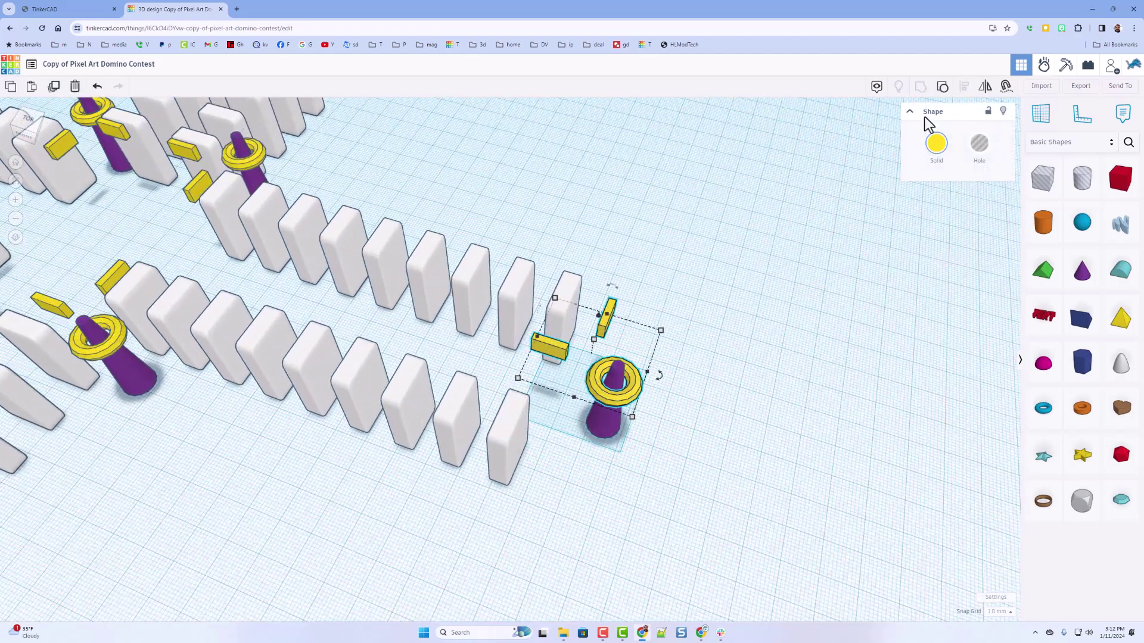
click(942, 88)
click(674, 430)
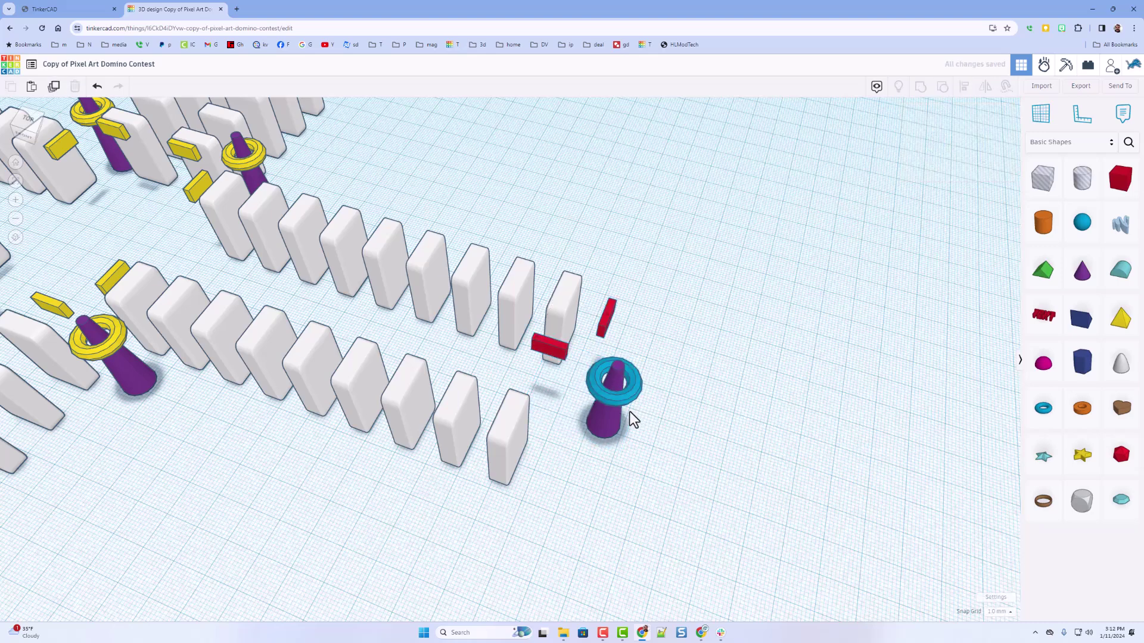
drag(609, 404, 572, 413)
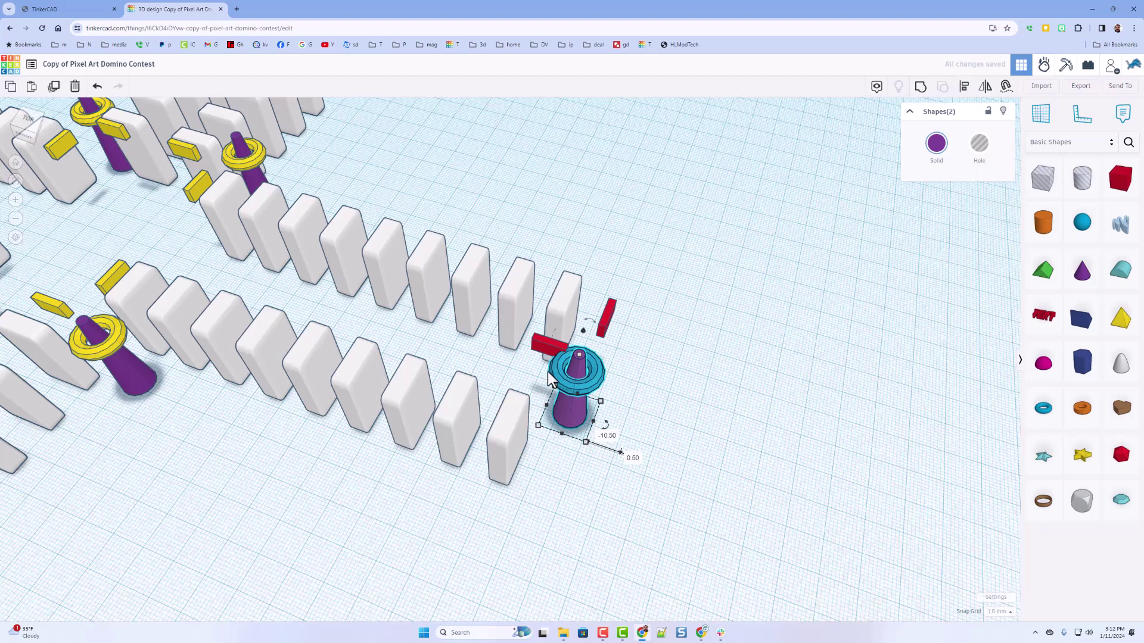
Delete the lying red bar, move the standing bar in front of the peg, and align both bars with the ring
click(541, 345)
key(Delete)
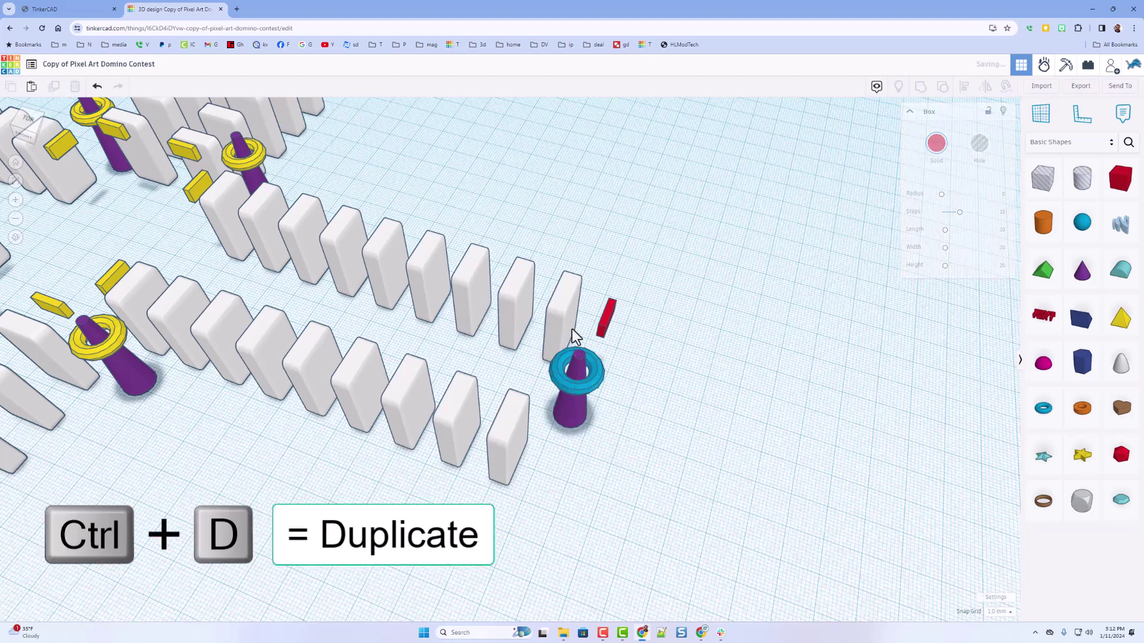
click(609, 315)
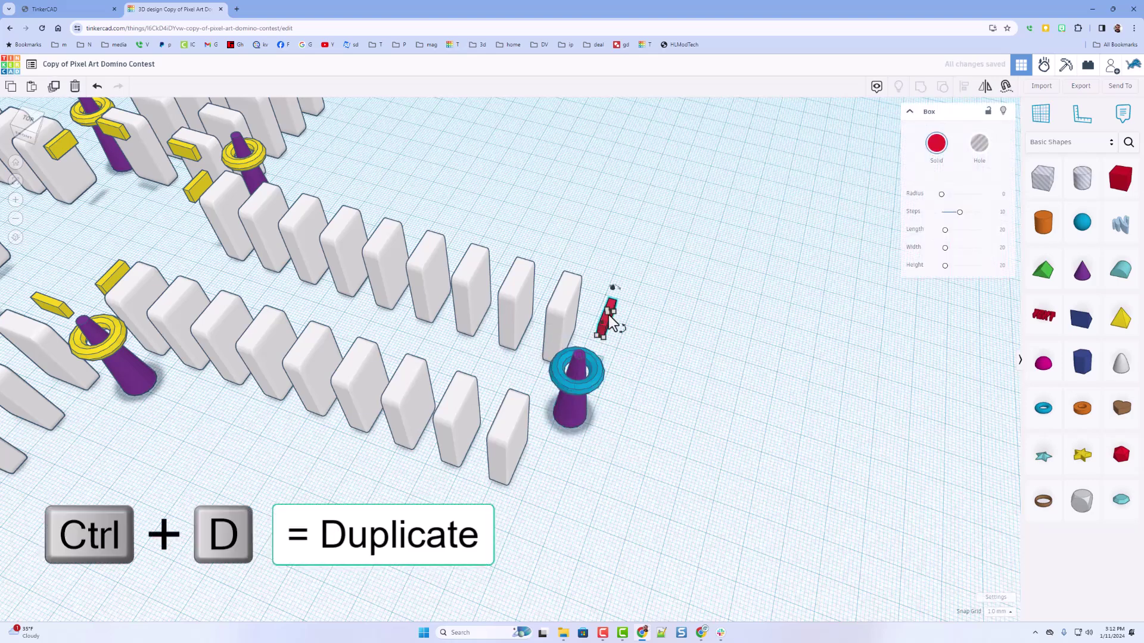
key(shift+Down)
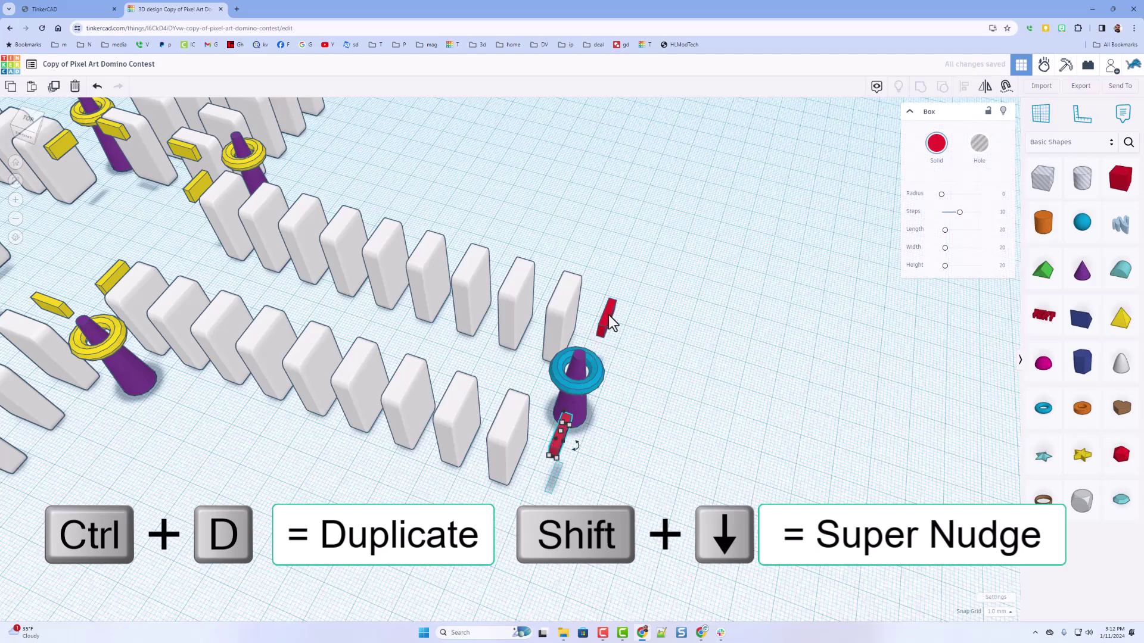
right_drag(662, 384, 360, 403)
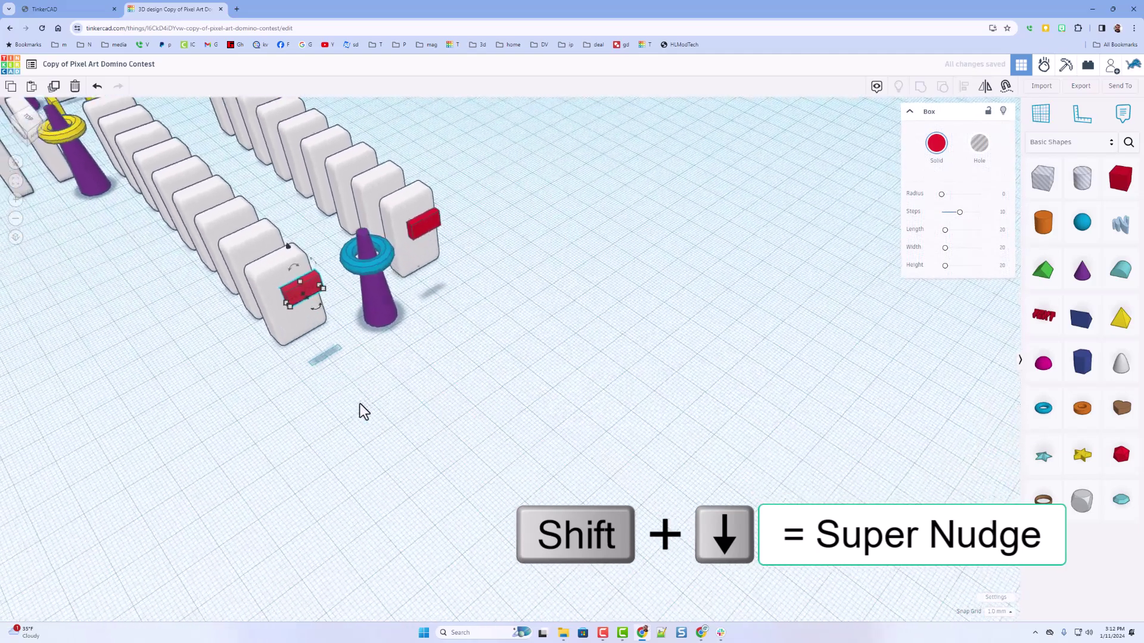
right_drag(352, 261, 557, 401)
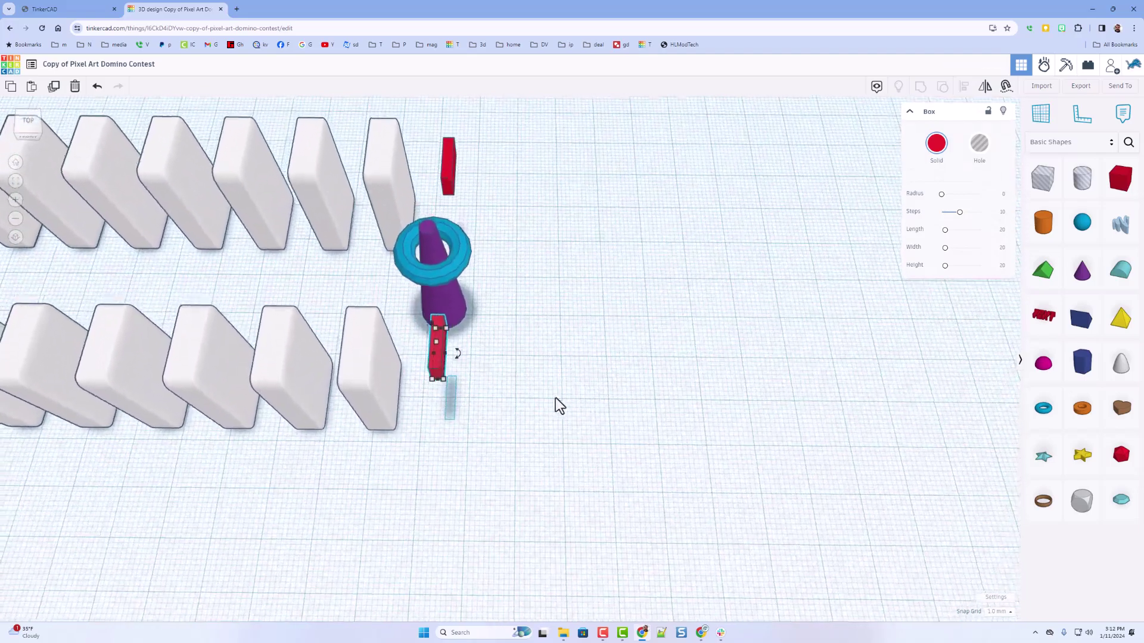
shift+click(446, 270)
shift+click(448, 183)
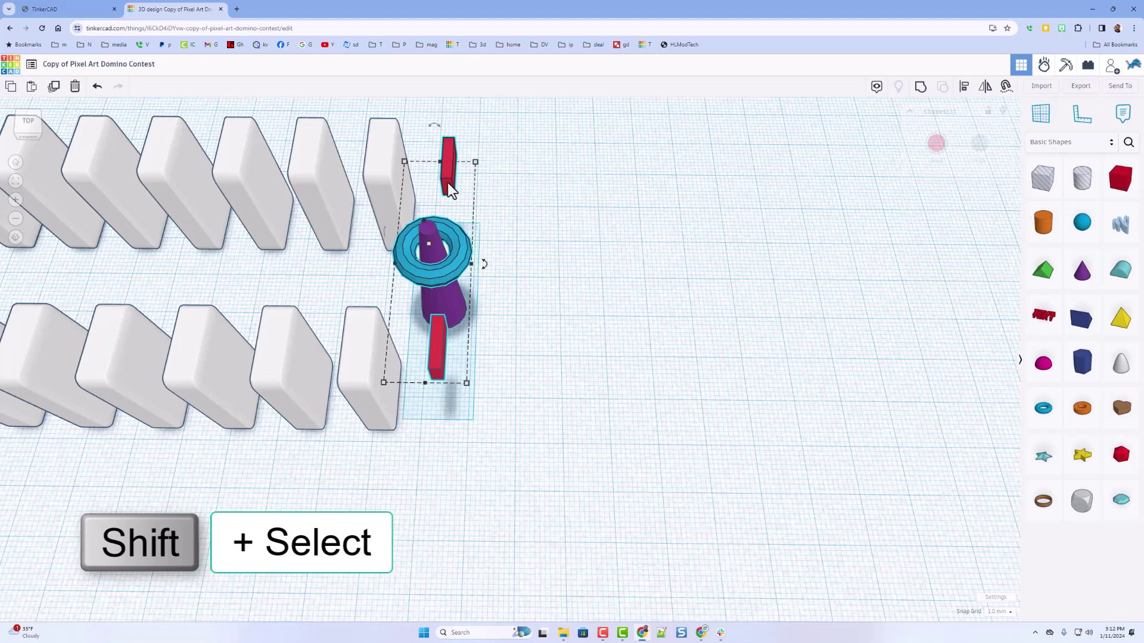
key(l)
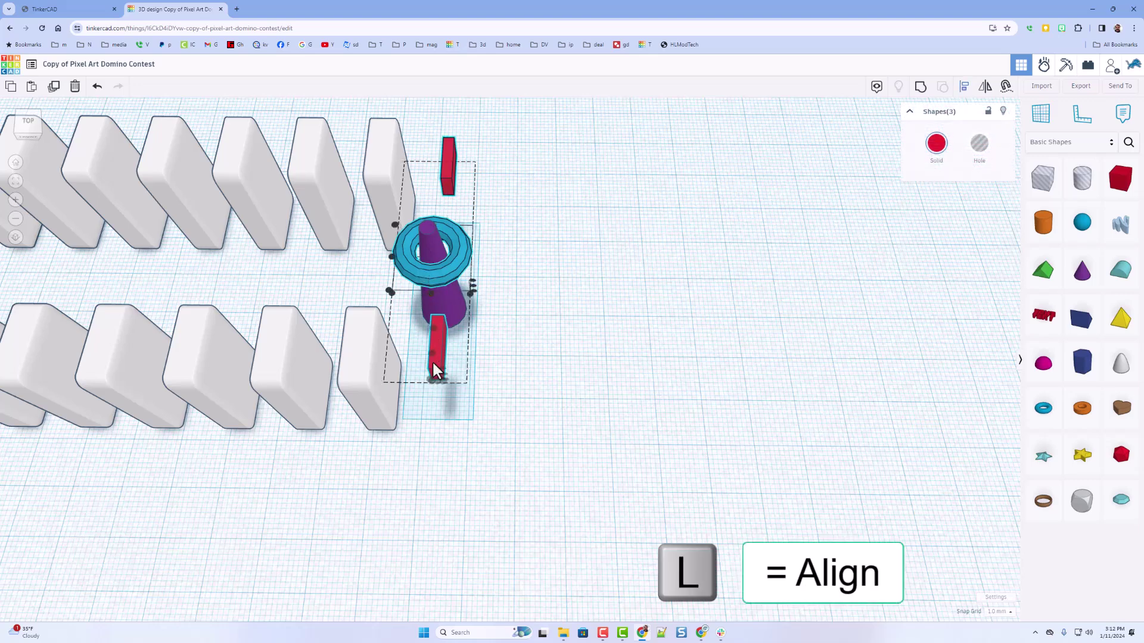
click(432, 293)
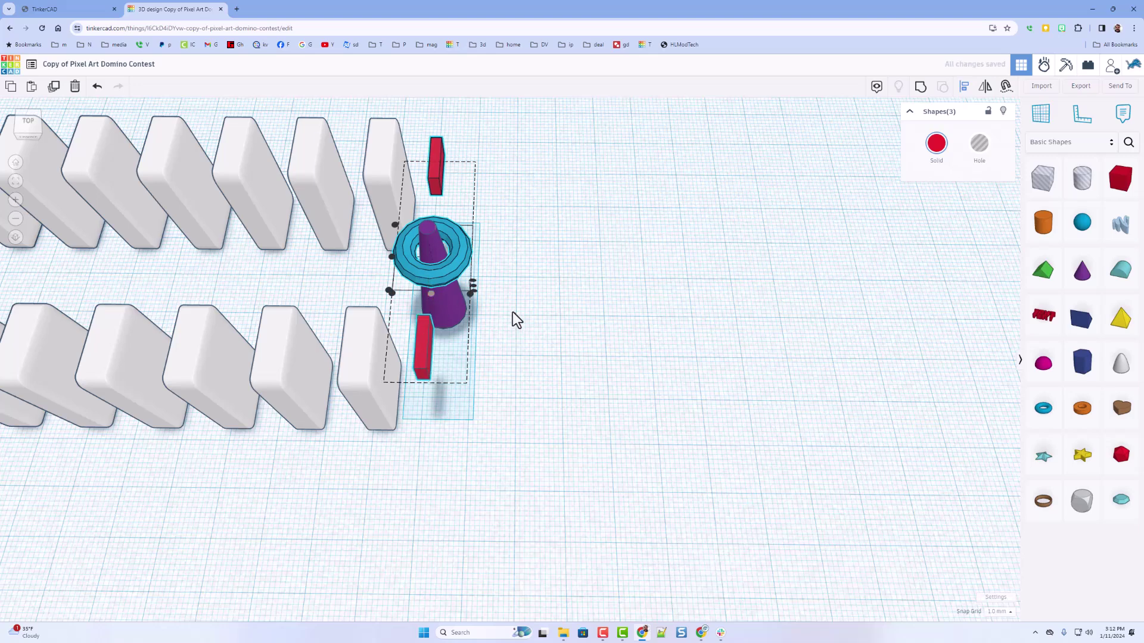
Centre the red bar beside the peg on the cone
click(512, 312)
click(439, 266)
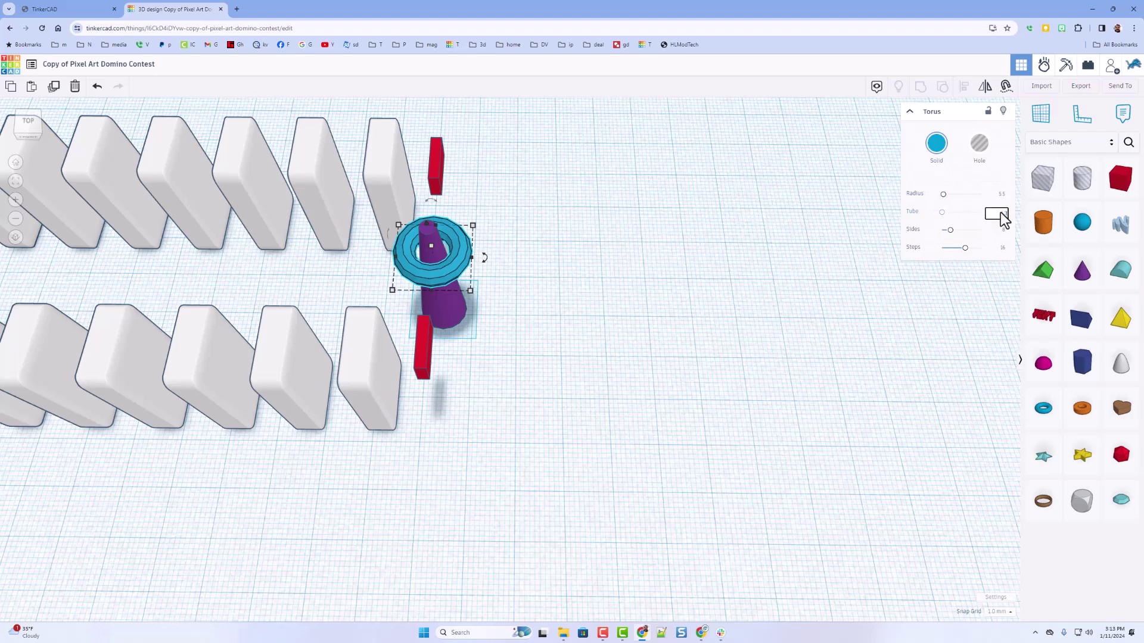
key(ctrl+d)
right_drag(680, 410, 387, 237)
click(500, 335)
click(387, 237)
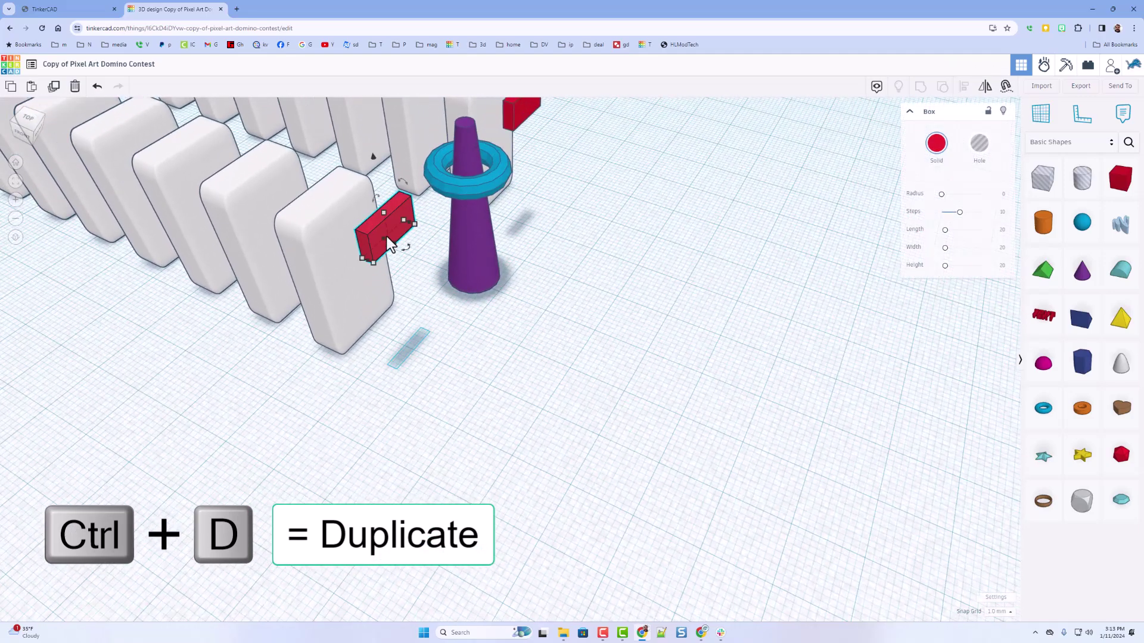
shift+click(398, 240)
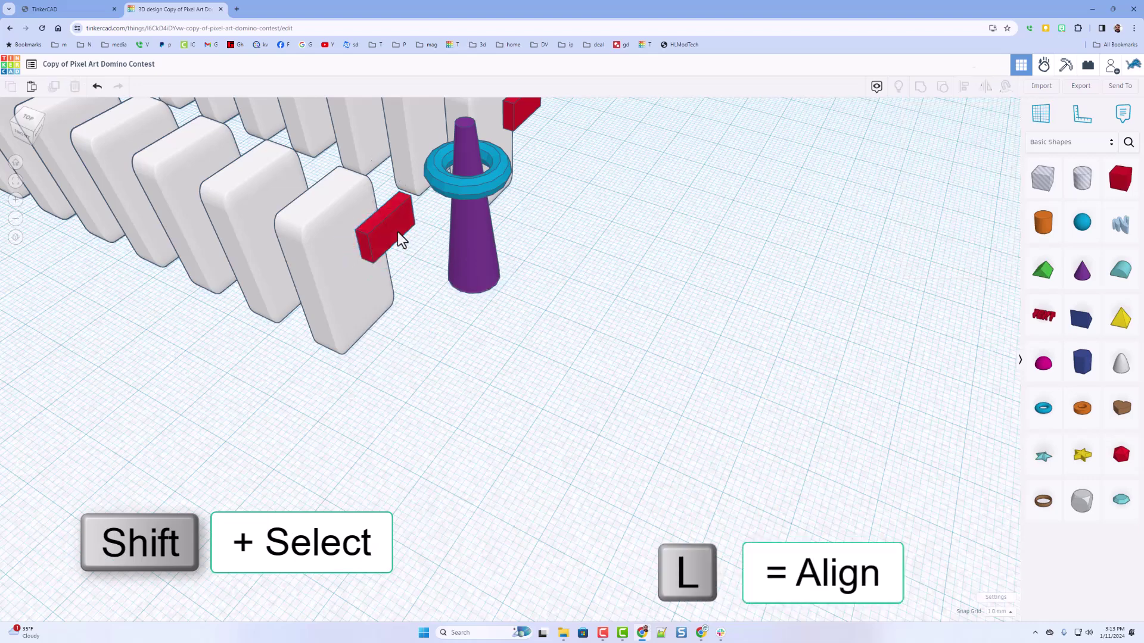
shift+click(398, 240)
shift+click(467, 249)
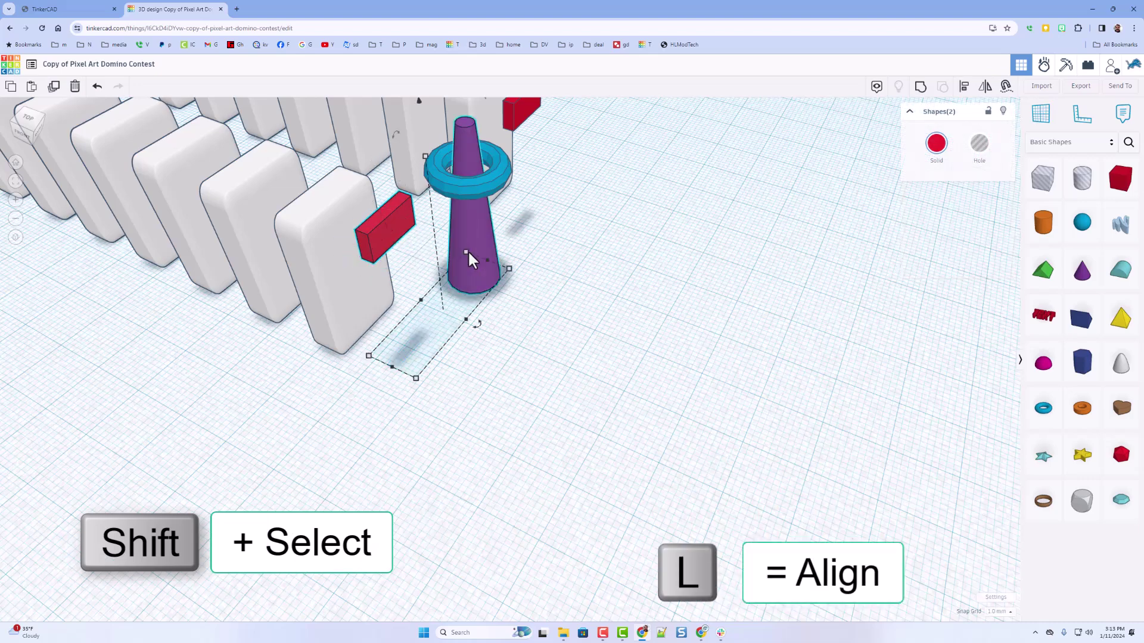
key(l)
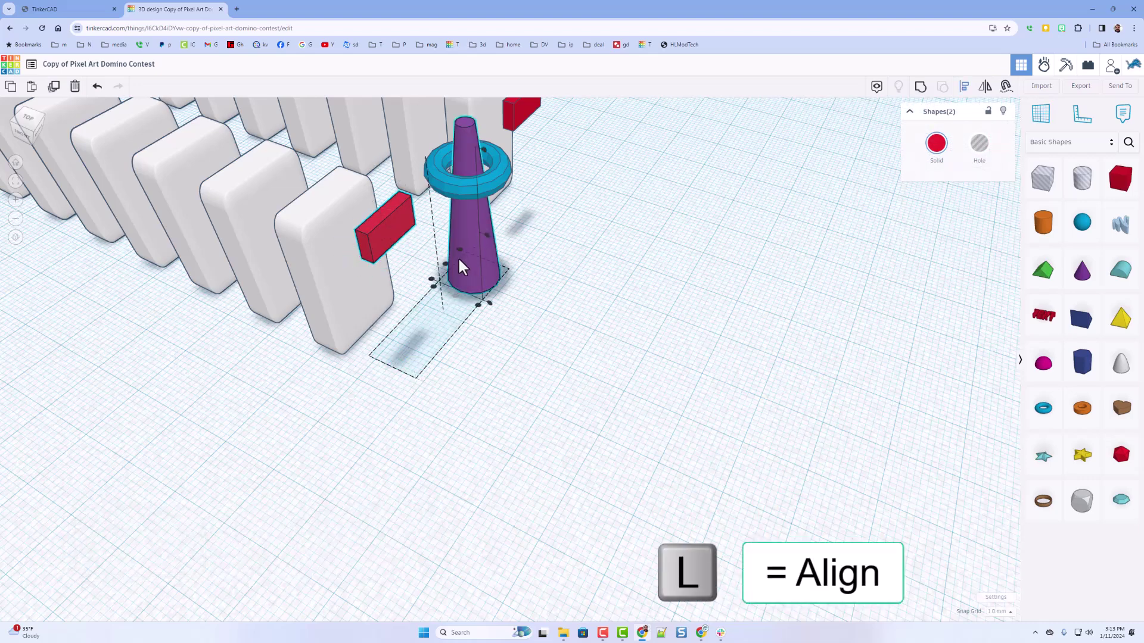
click(446, 263)
Lower the red bar down into the cone, then pull it out from the cone's side
click(581, 298)
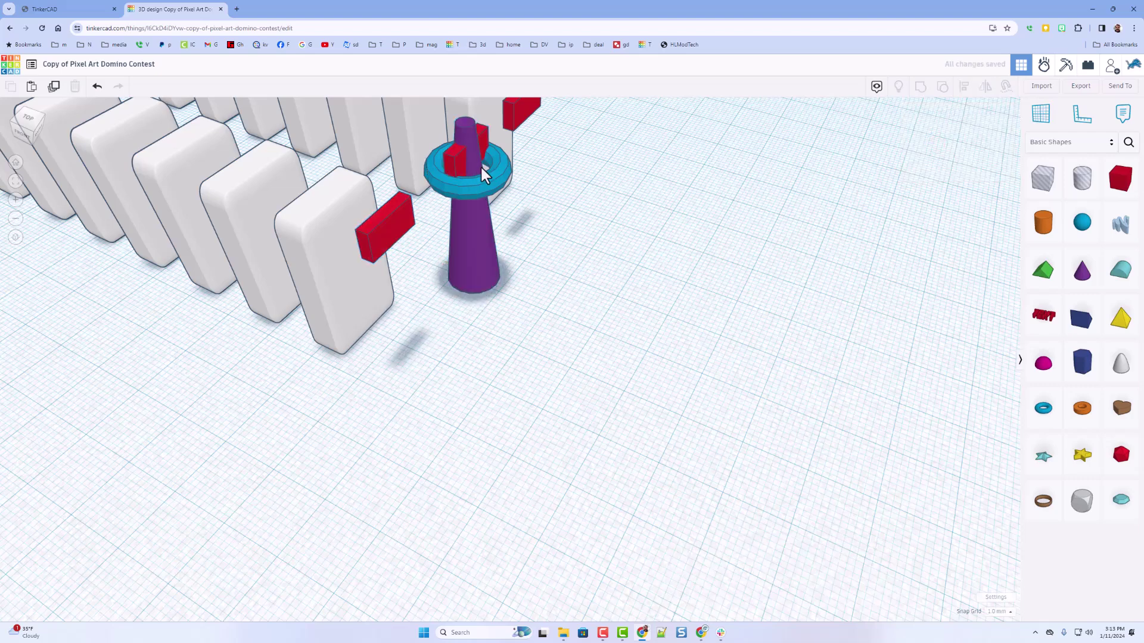
click(466, 137)
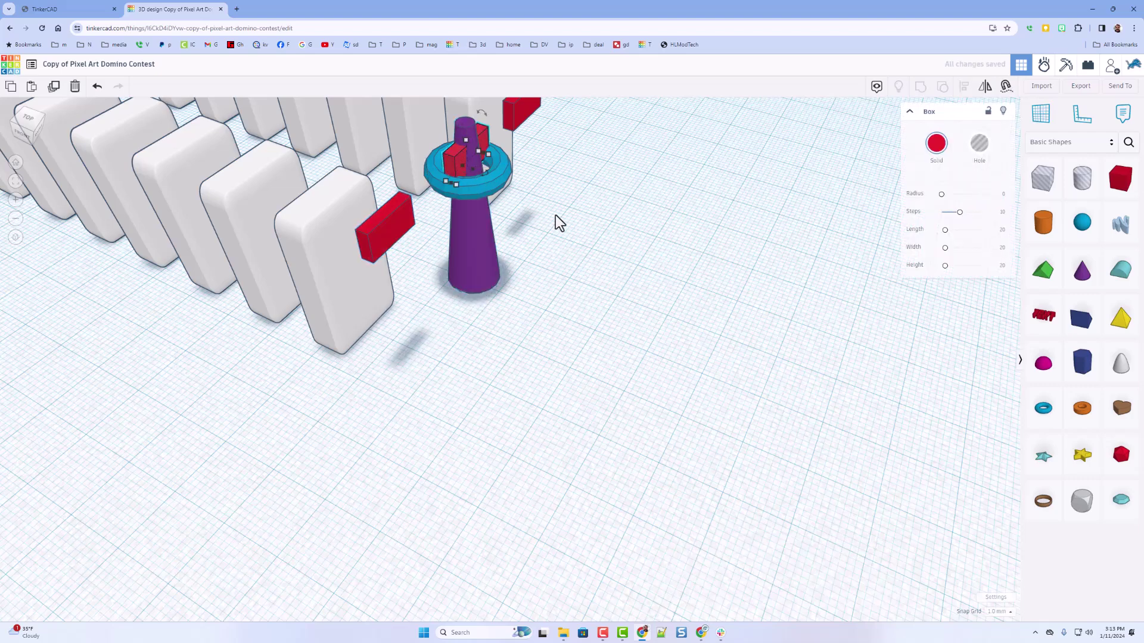
middle_drag(556, 216, 566, 288)
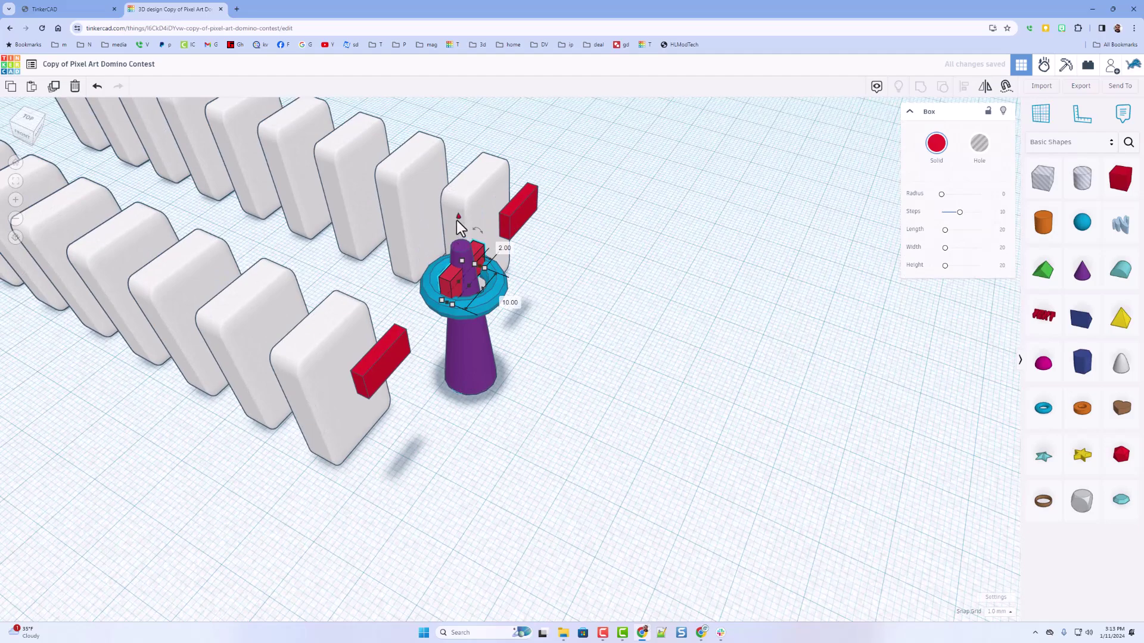
drag(458, 217, 460, 266)
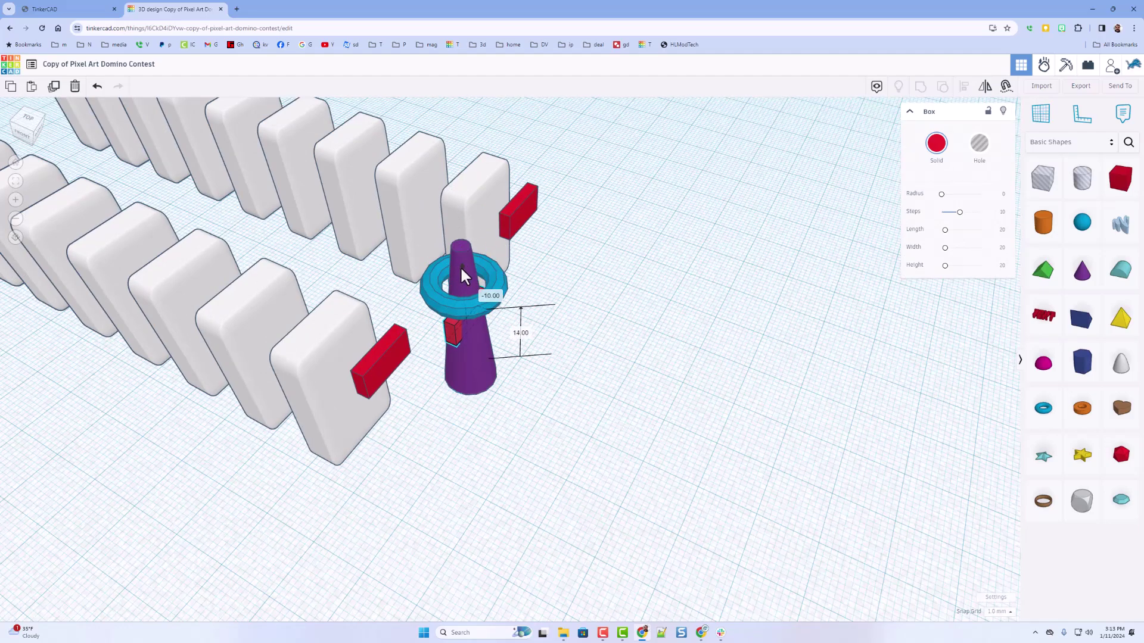
click(541, 352)
scroll(491, 346, up, 5)
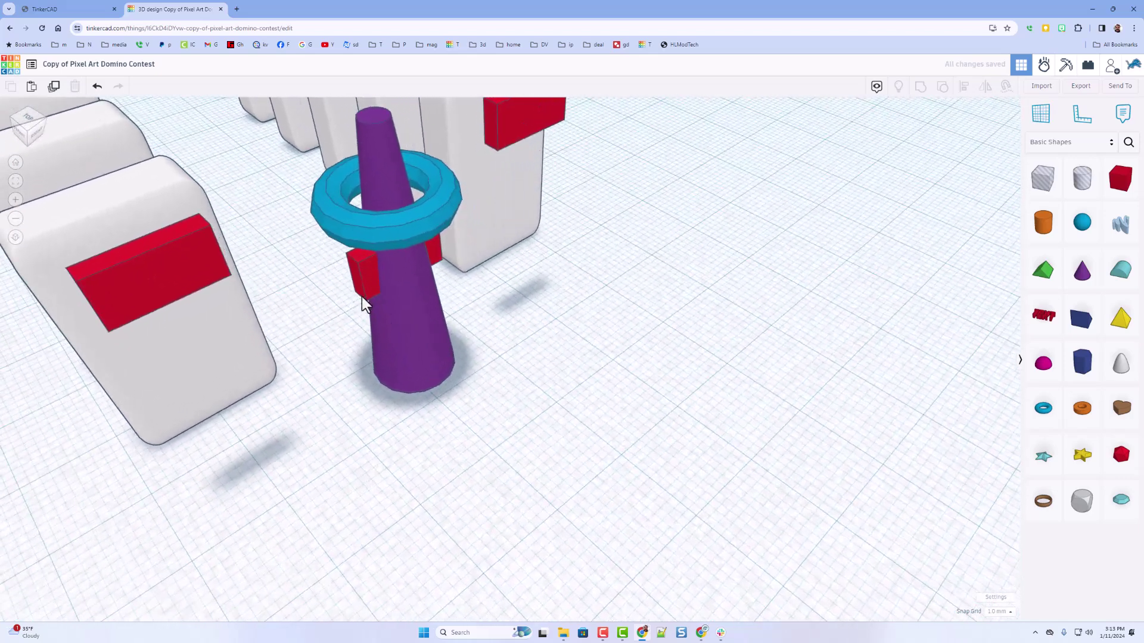
drag(362, 297, 342, 311)
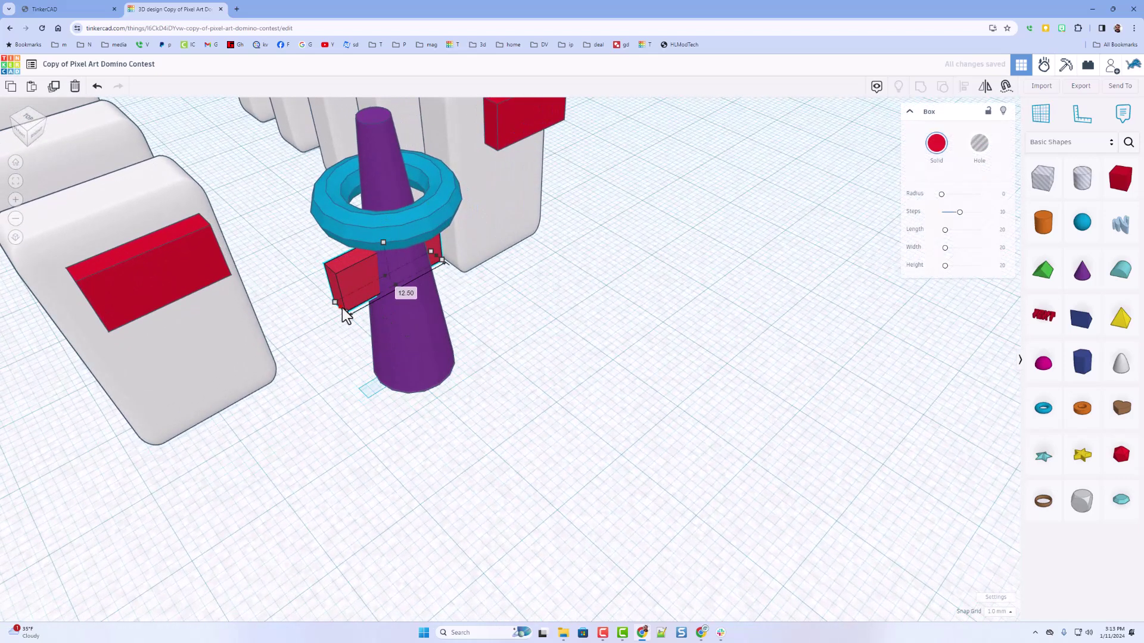
Group the cone with its red bar into one piece
shift+click(423, 265)
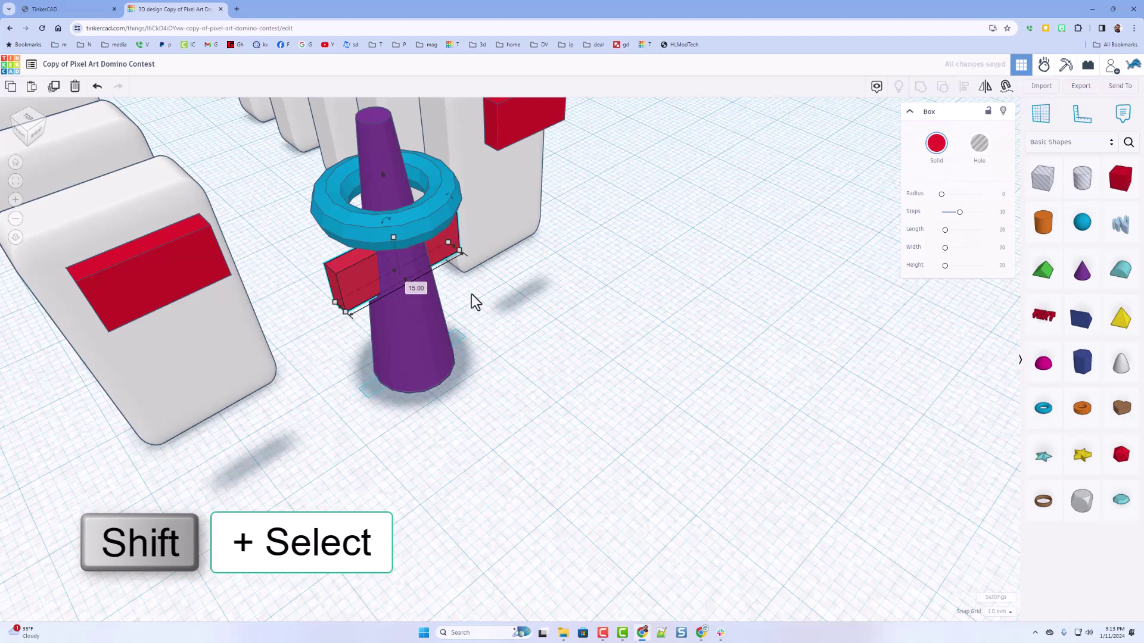
right_drag(472, 301, 413, 443)
key(ctrl+g)
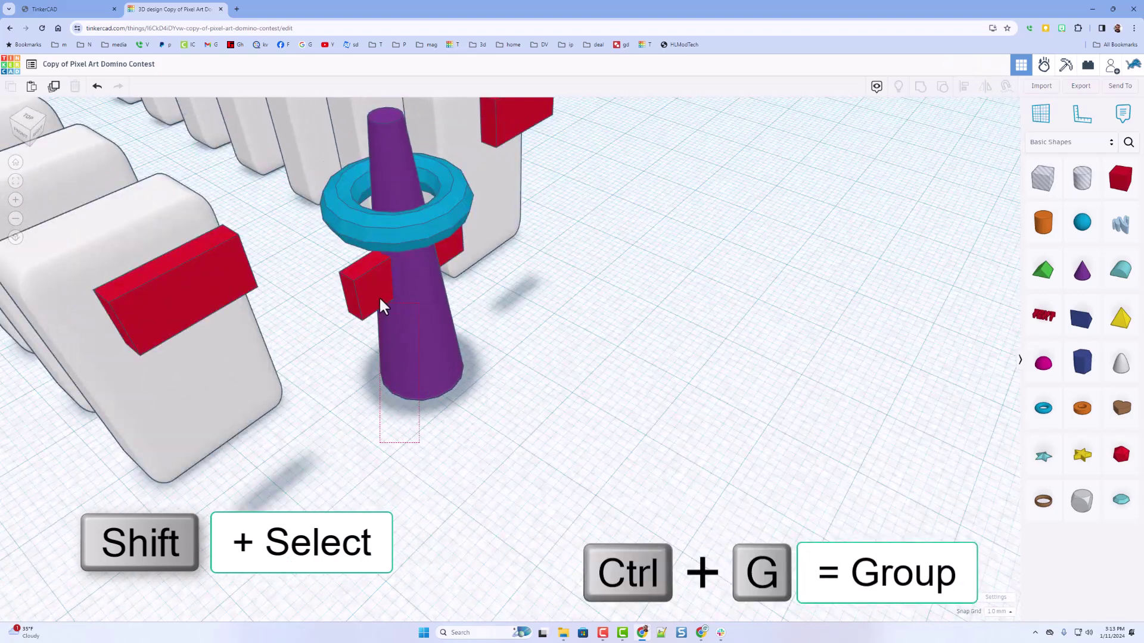
click(378, 293)
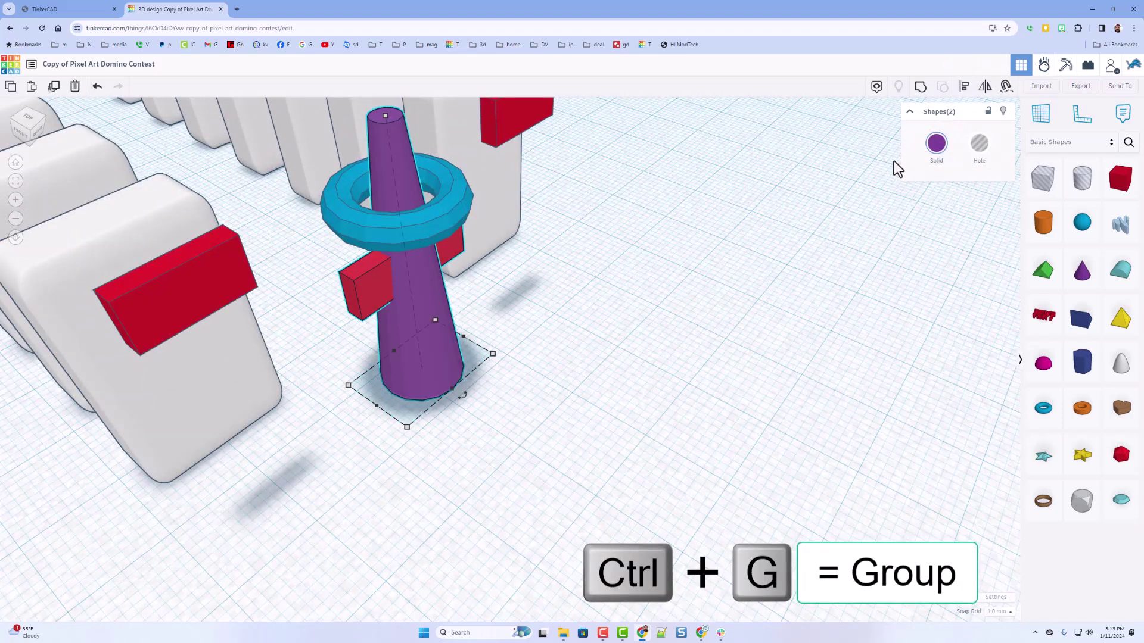
key(ctrl+g)
scroll(552, 339, down, 5)
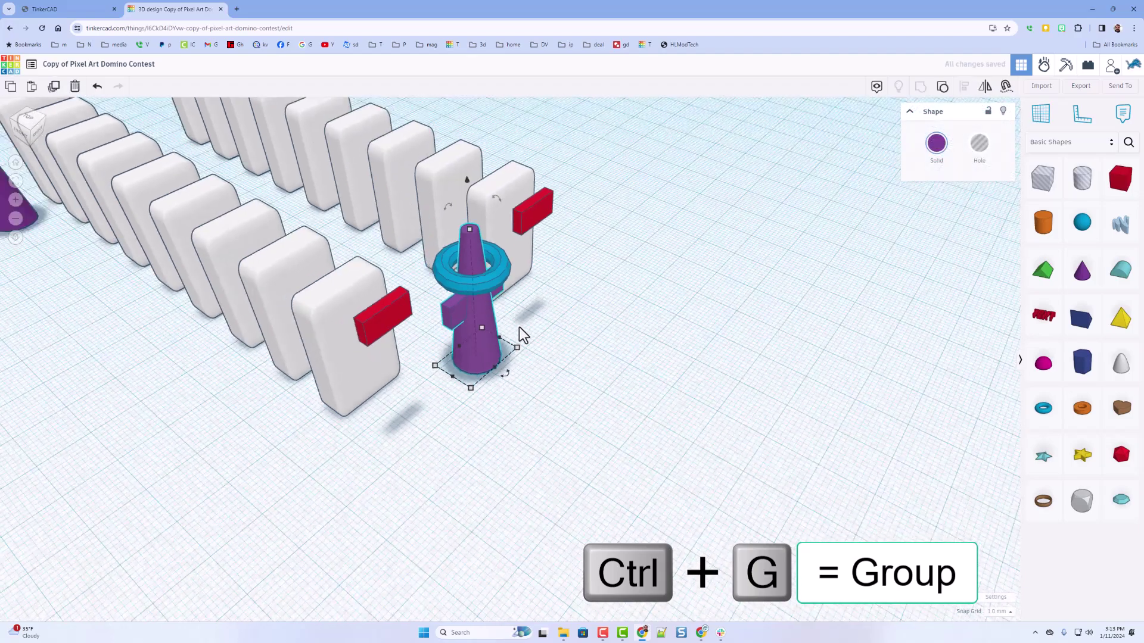
scroll(516, 331, down, 2)
Group the peg with both red bars and colour the lever piece magenta
right_drag(312, 363, 477, 322)
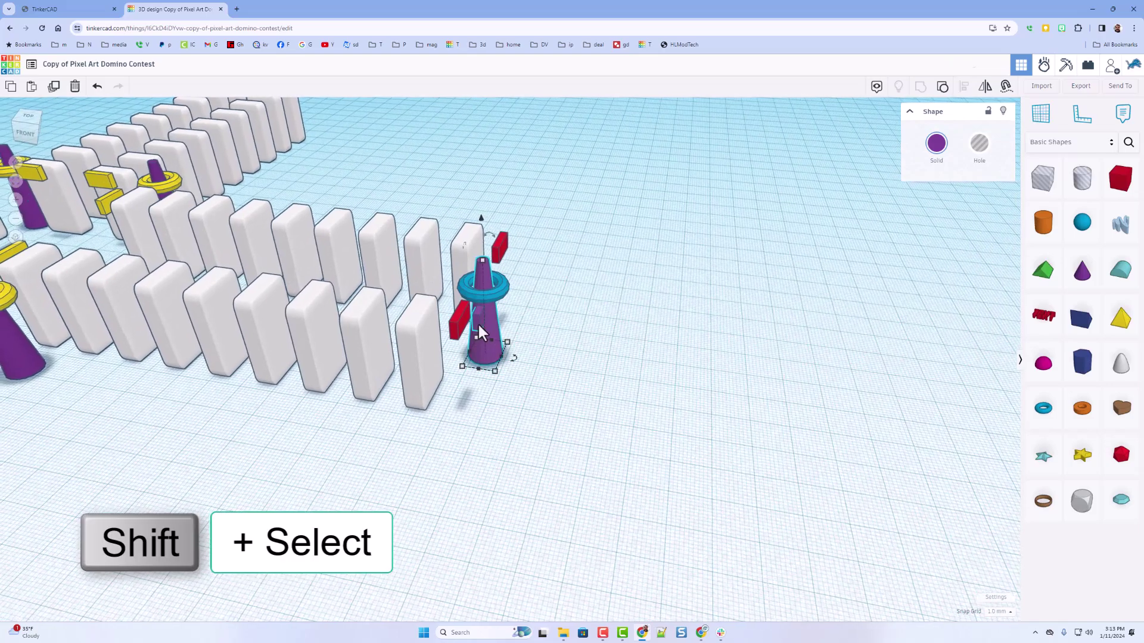
shift+click(457, 320)
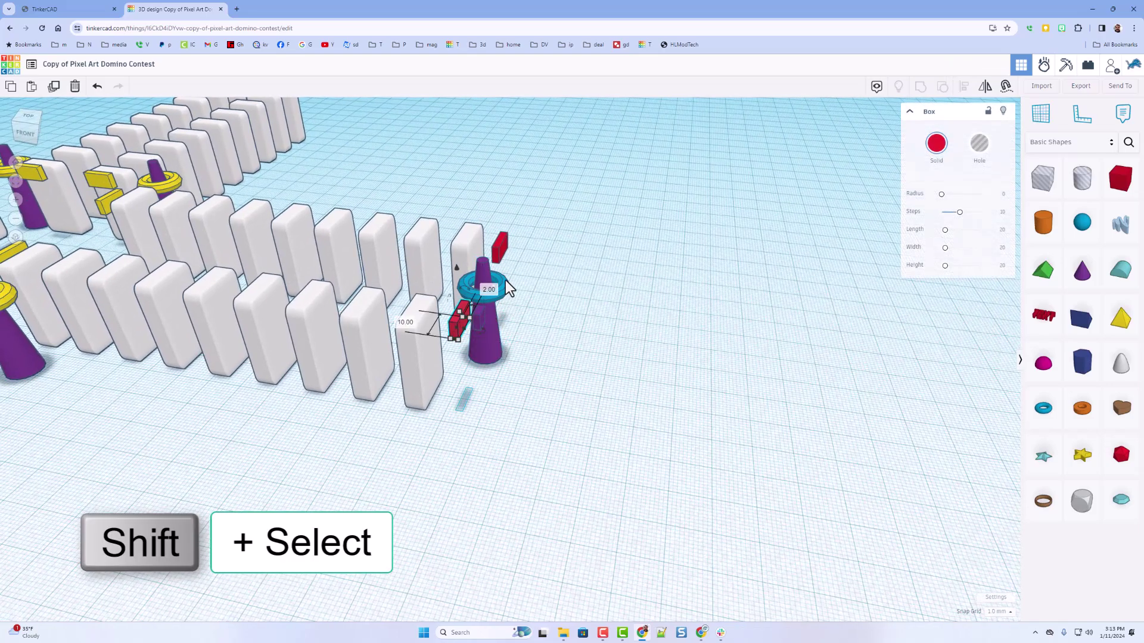
shift+click(505, 284)
shift+click(503, 244)
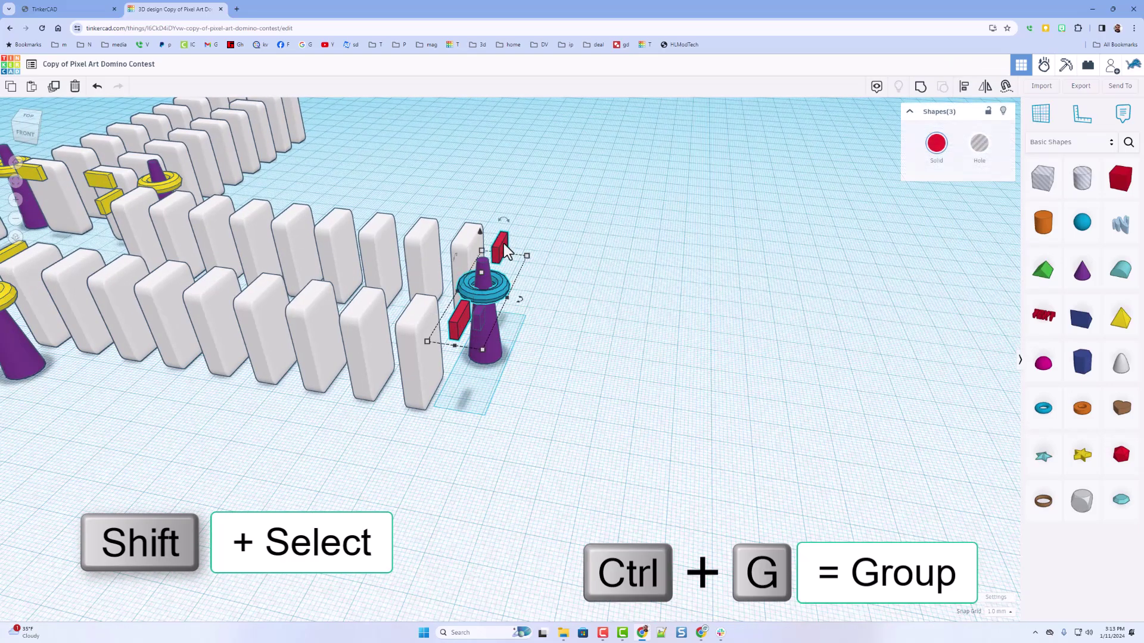
key(ctrl+g)
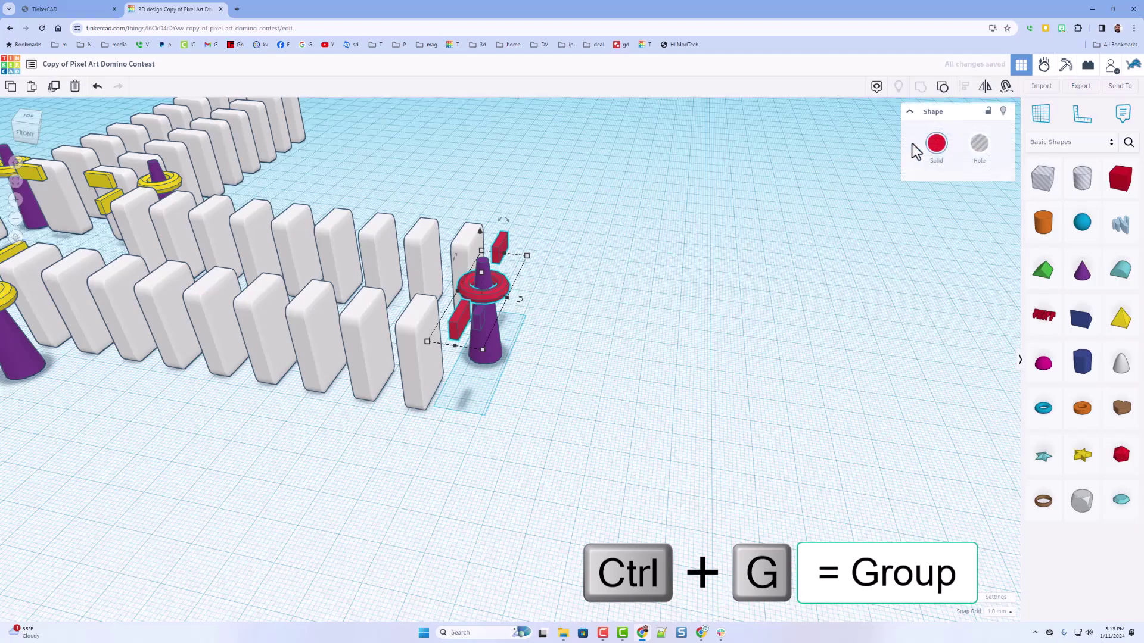
click(936, 143)
click(981, 240)
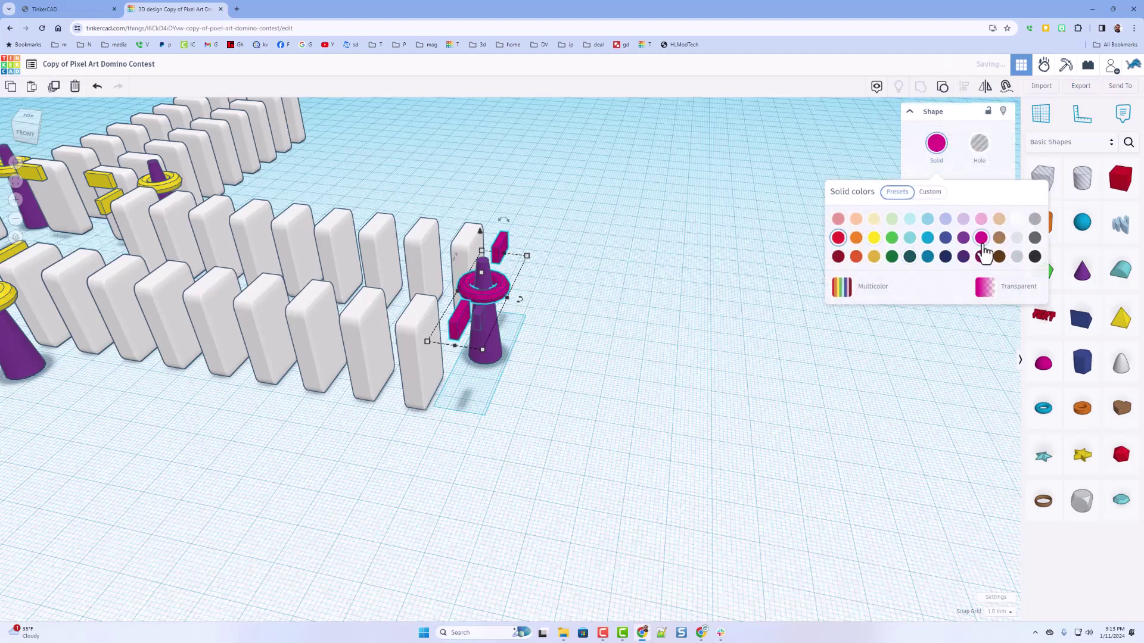
right_drag(798, 339, 835, 357)
Inspect the magenta lever group and the whole layout from above, then switch to Sim Lab
click(764, 313)
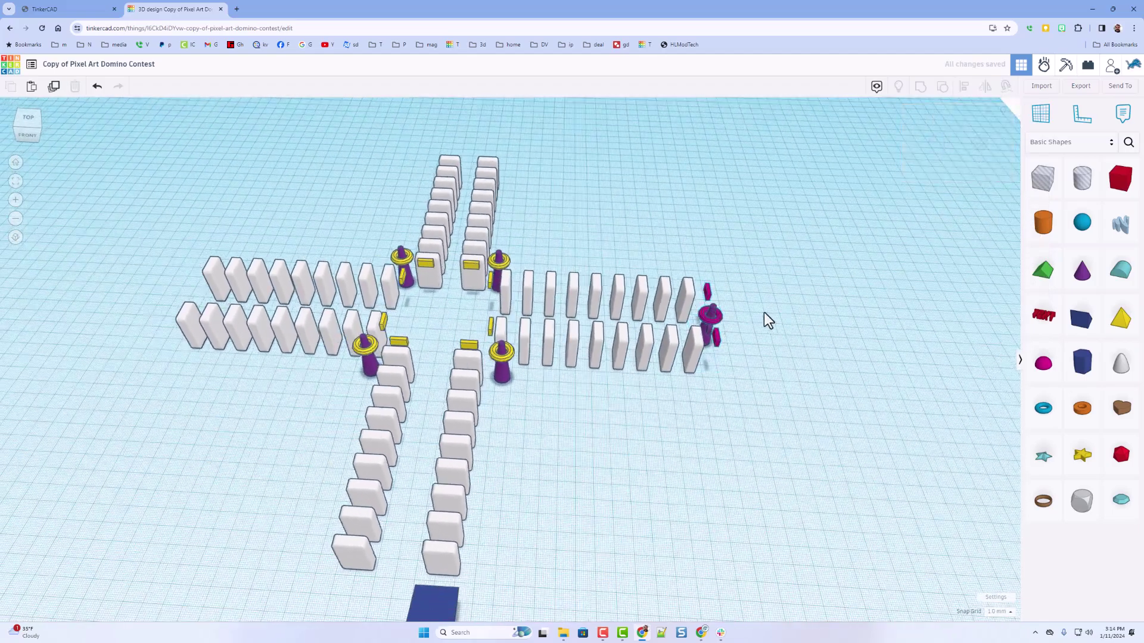
click(706, 338)
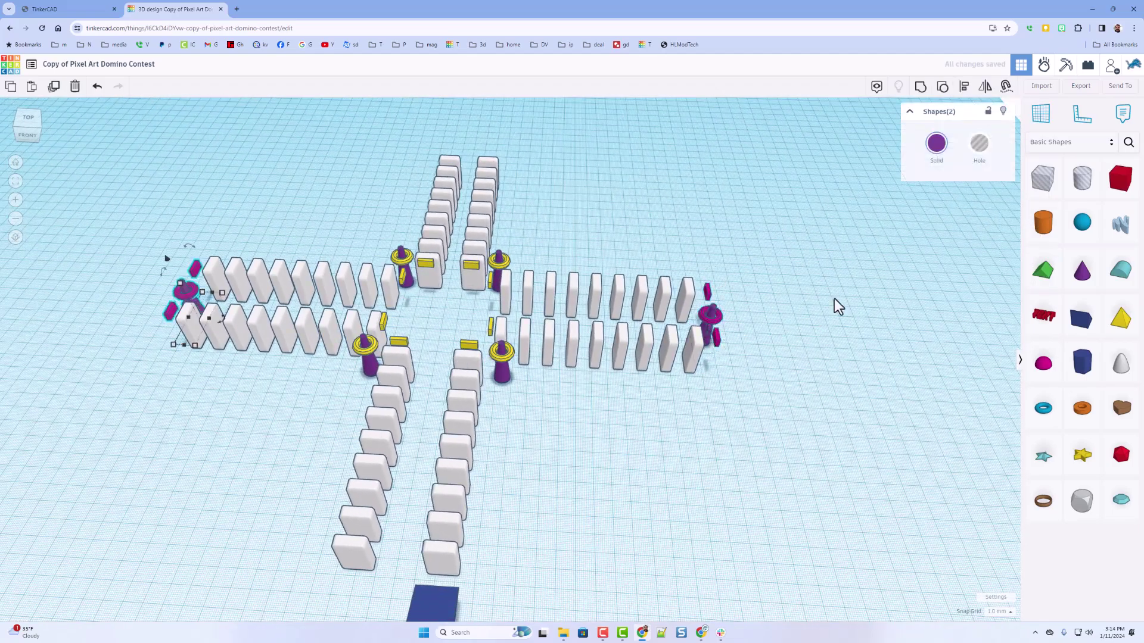
key(f)
right_drag(768, 335, 624, 397)
click(628, 404)
key(f)
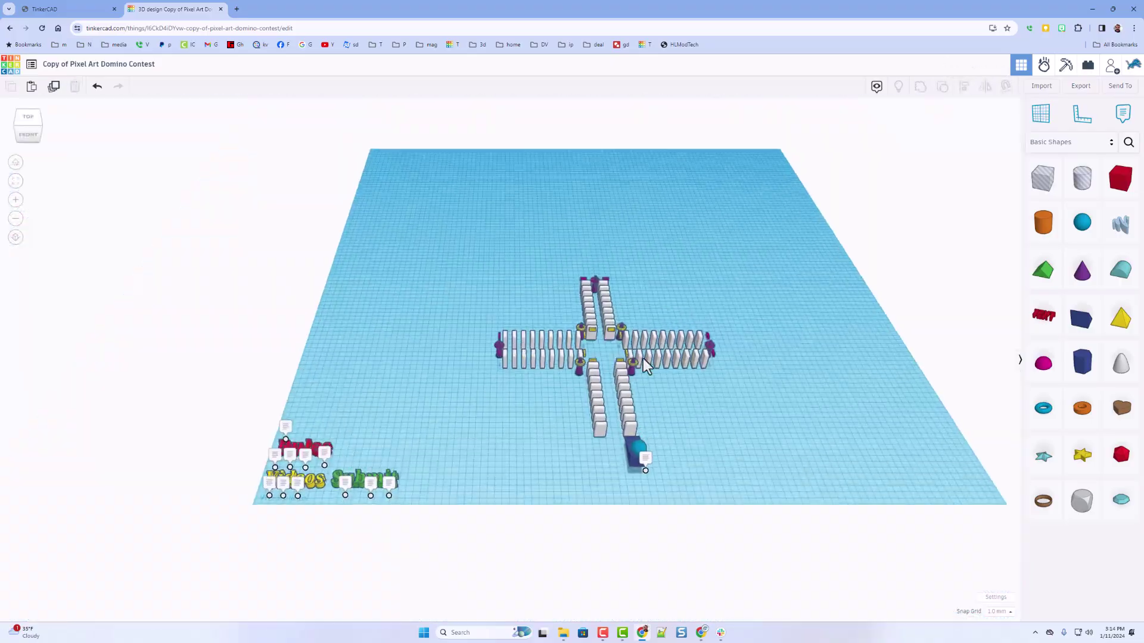
right_drag(694, 294, 695, 335)
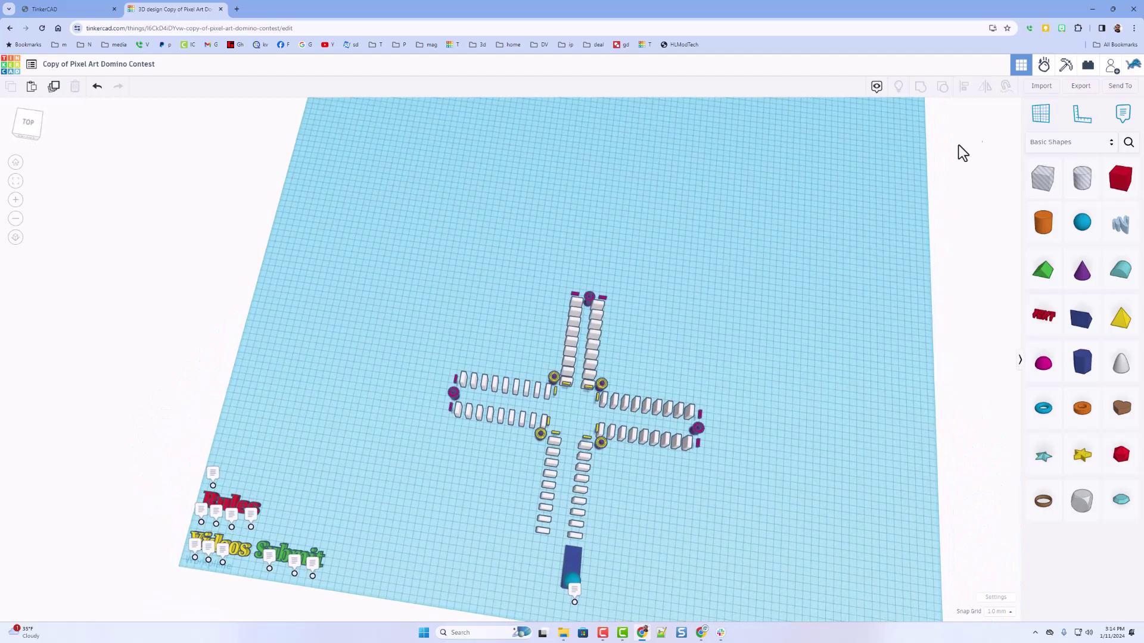
click(1043, 64)
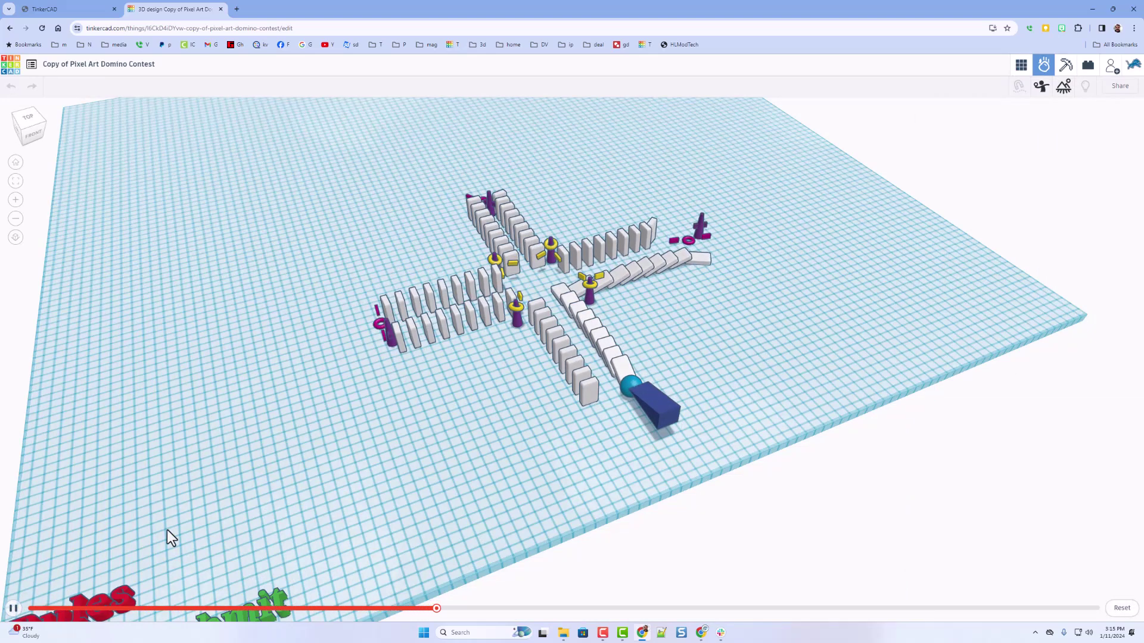
Pause and reset the simulation, then make the right-end lever post static
click(14, 608)
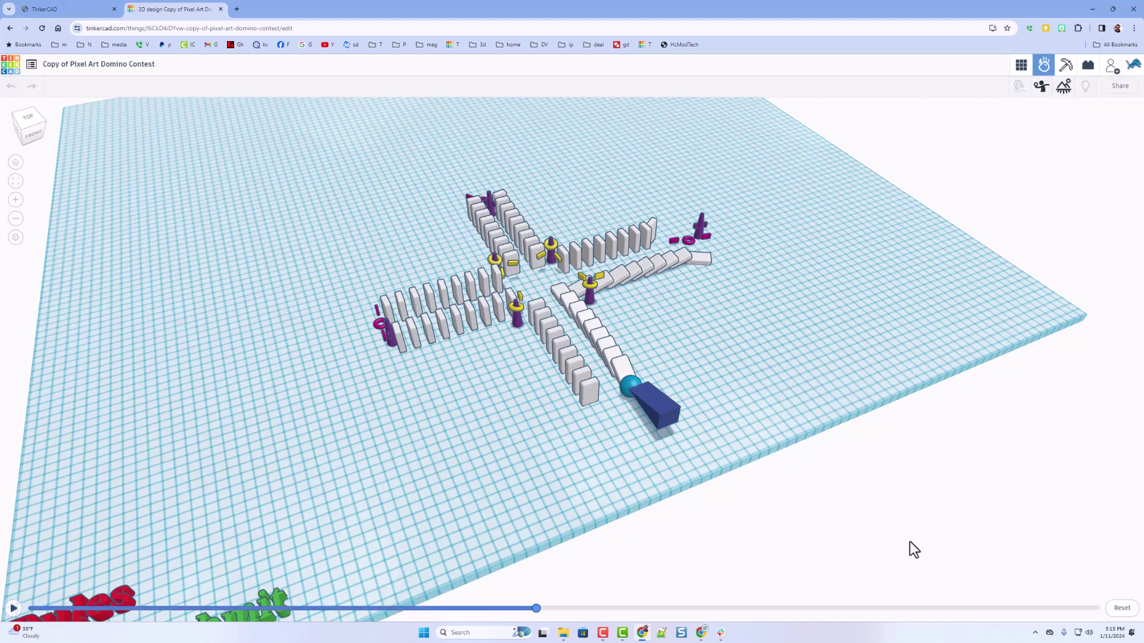
click(1122, 608)
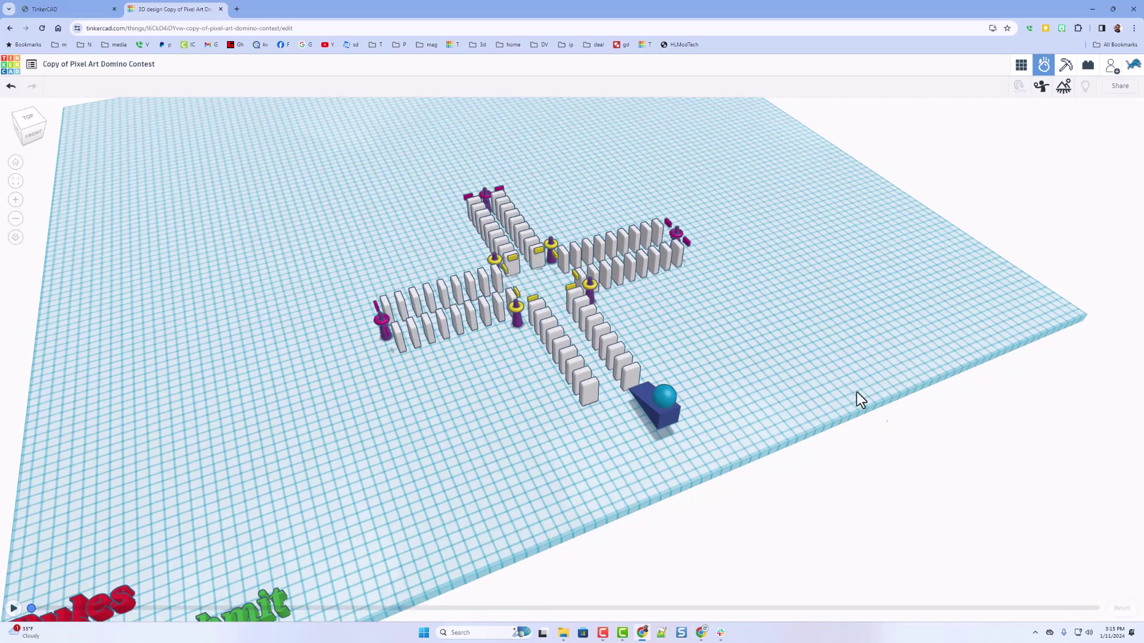
click(677, 238)
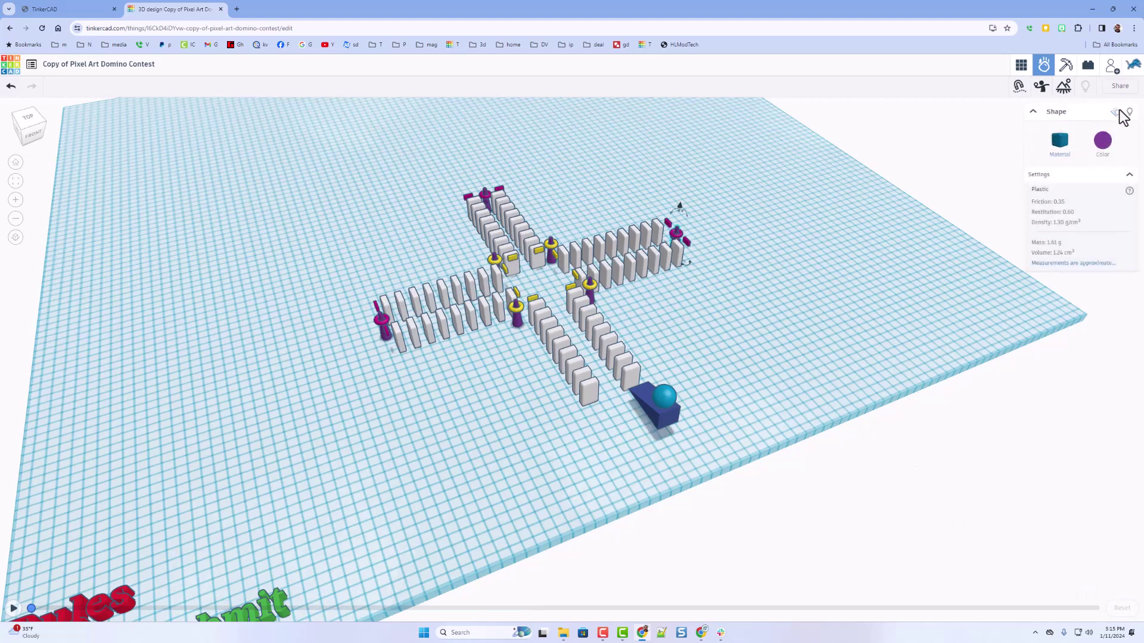
click(1116, 113)
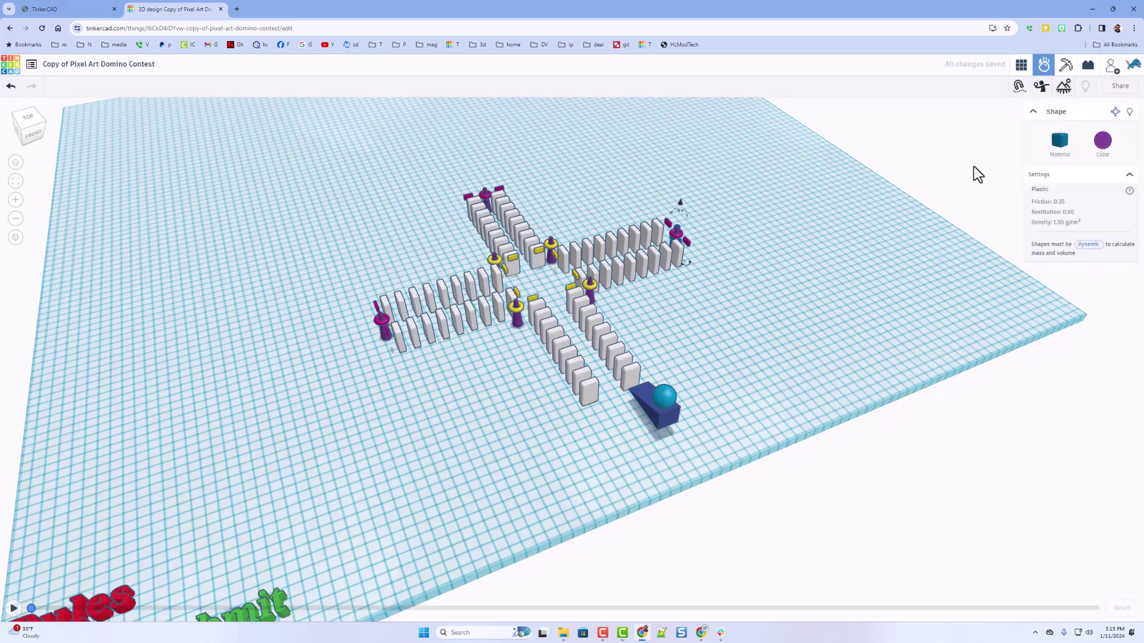
Make the lever posts at the left and top branch ends static as well
click(382, 340)
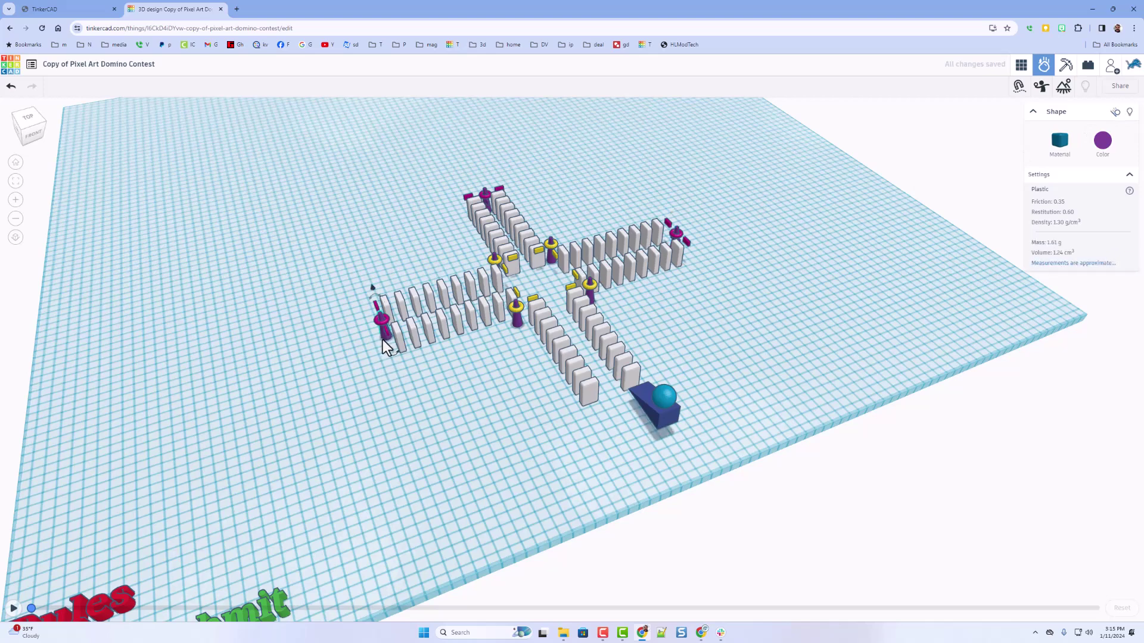
click(1115, 112)
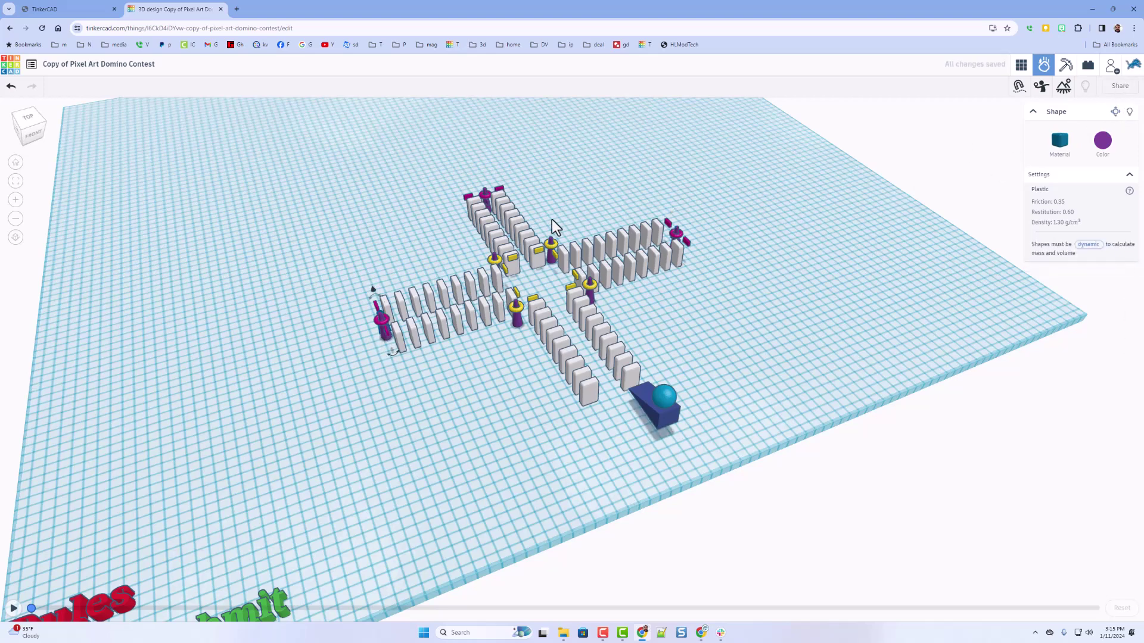
click(486, 198)
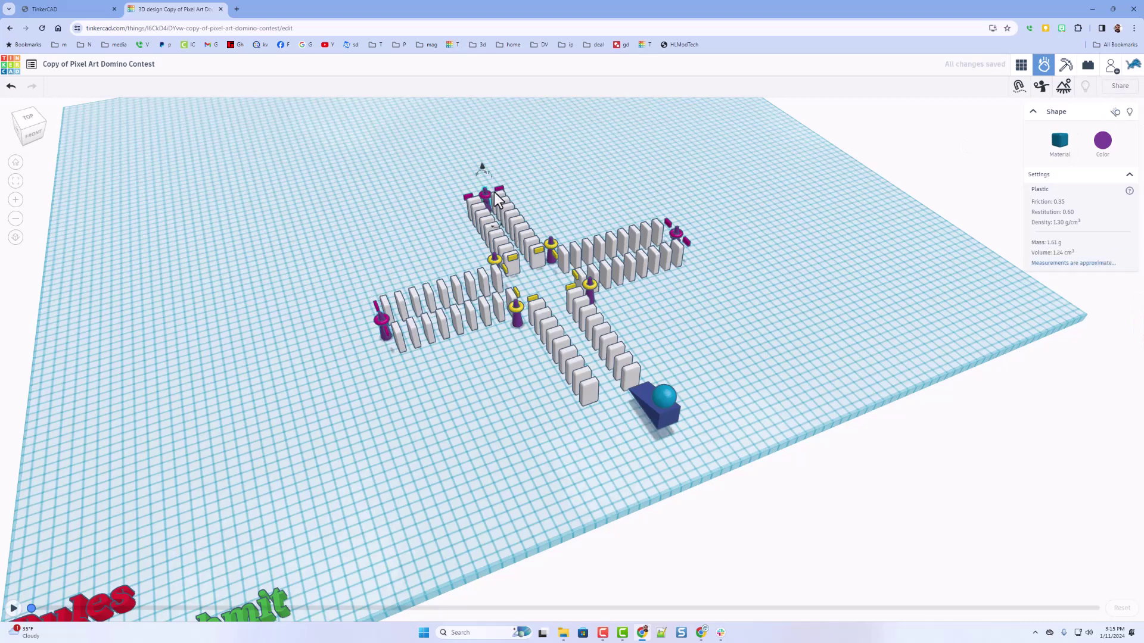
click(1115, 113)
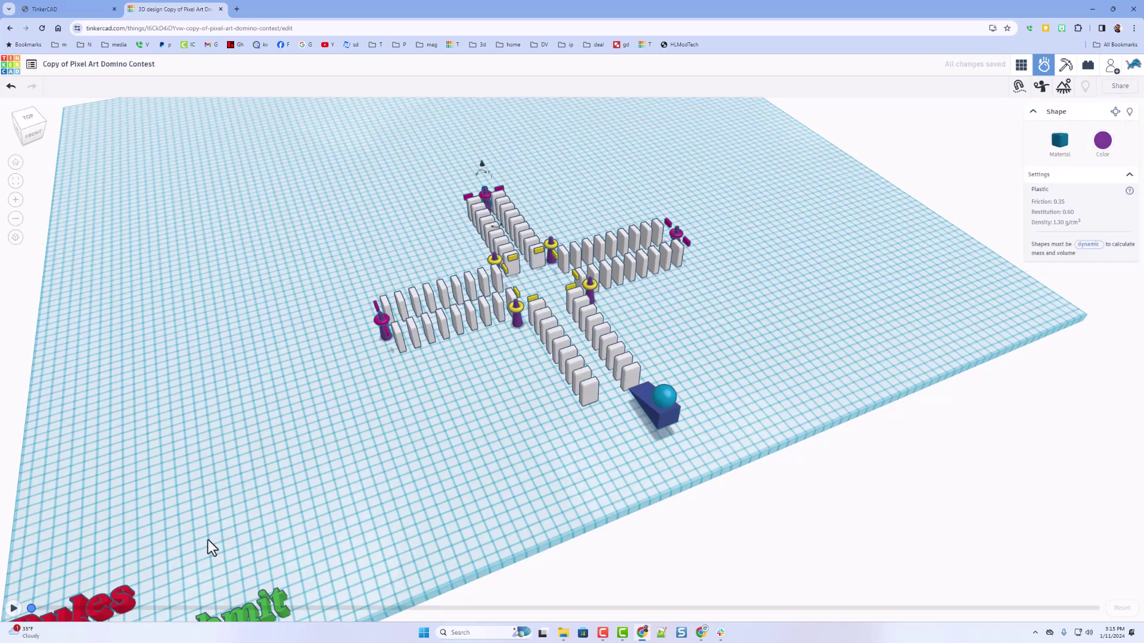
Test-run the simulation, reset it, and nudge the selected magenta lever piece slightly left
click(13, 609)
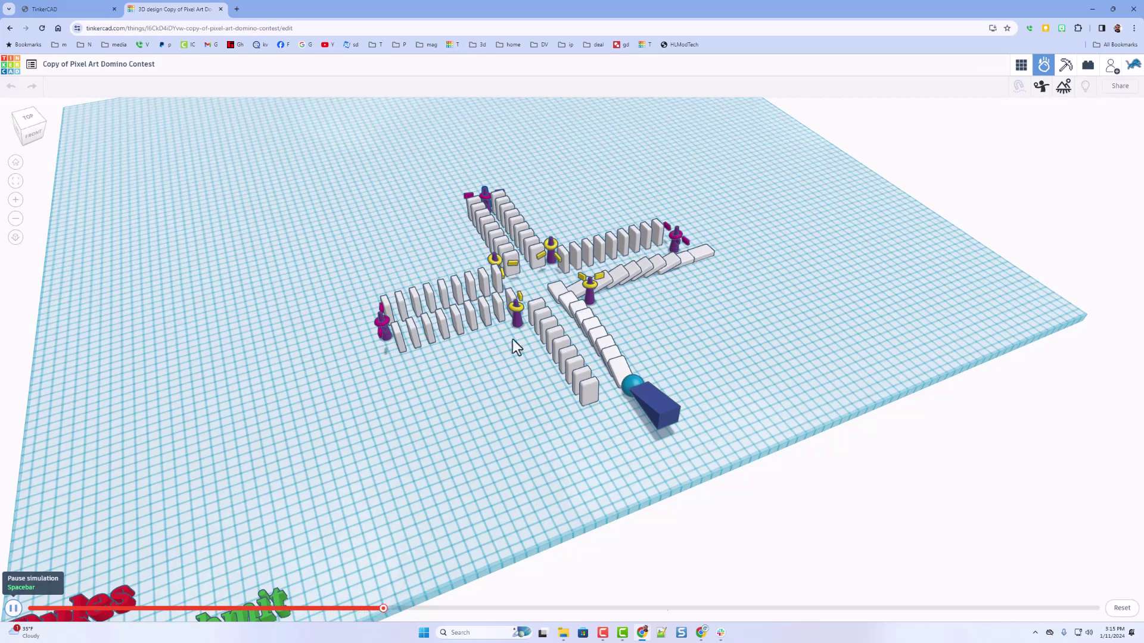
key(space)
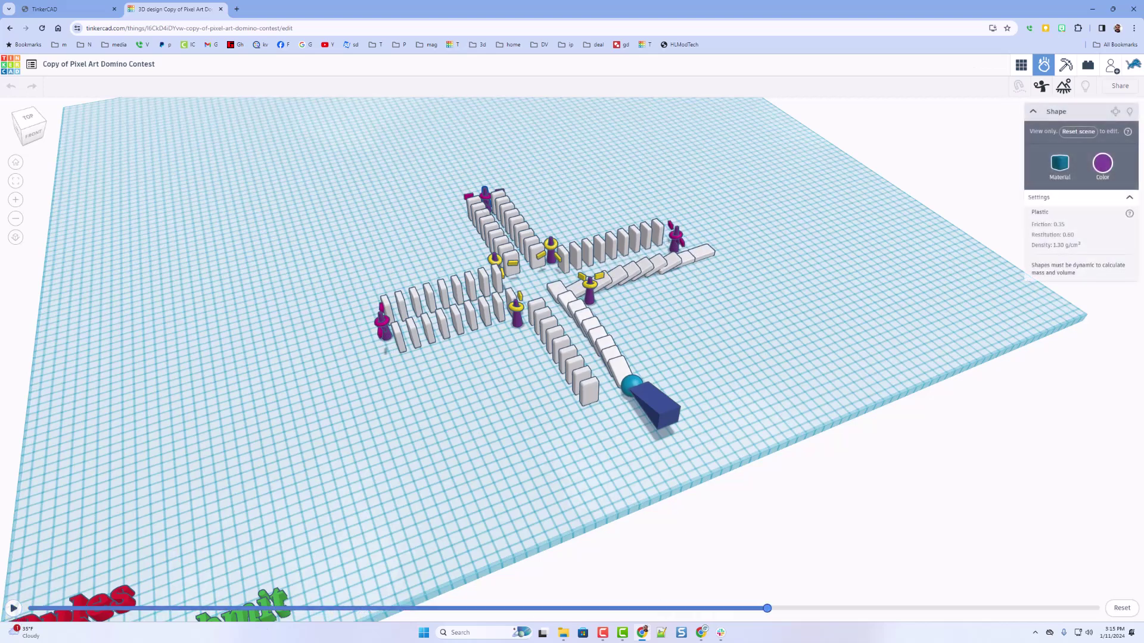
click(1105, 608)
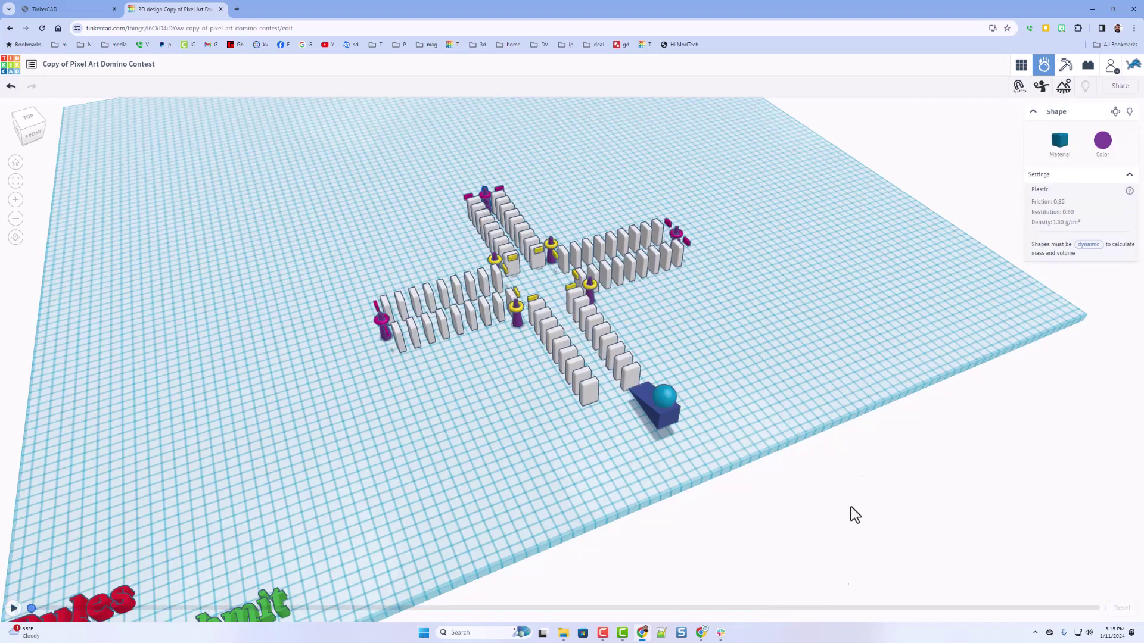
right_drag(852, 513, 656, 268)
scroll(668, 304, up, 6)
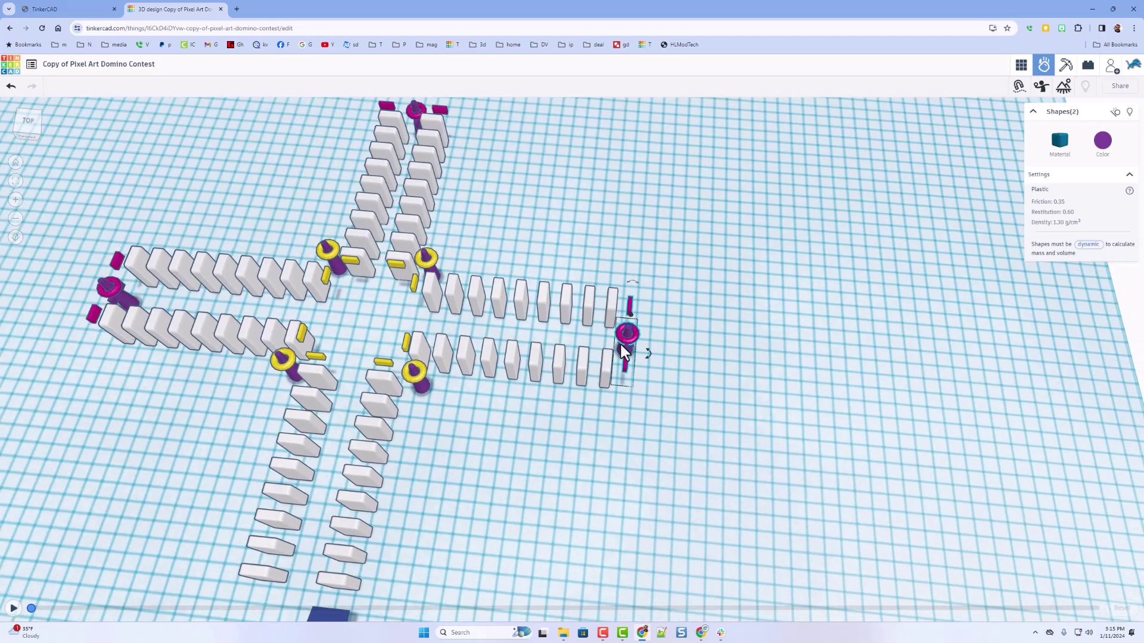
key(Left)
key(Left)
key(Left)
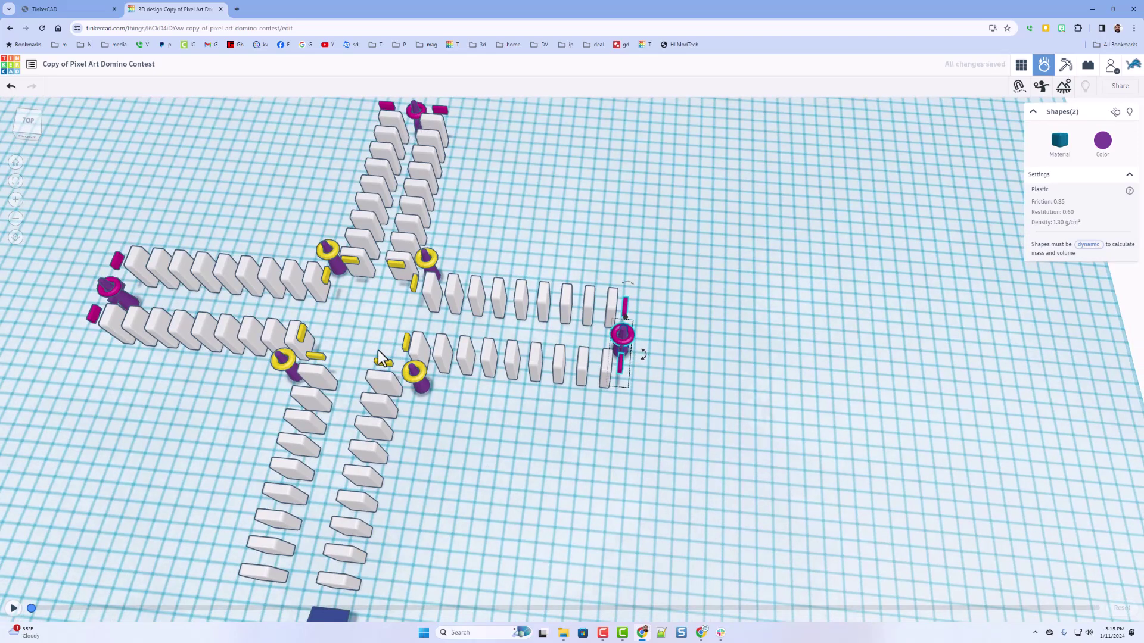
scroll(51, 289, down, 3)
scroll(492, 373, down, 3)
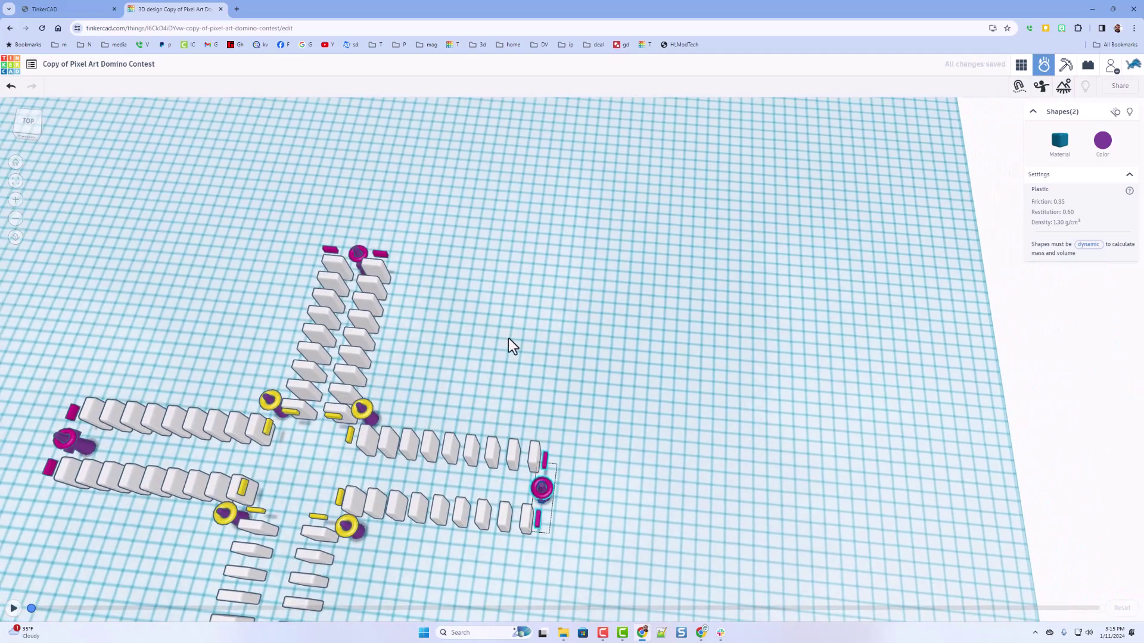
Shift the magenta piece at another branch end slightly, then run the simulation again
right_drag(511, 345, 491, 174)
scroll(491, 174, up, 3)
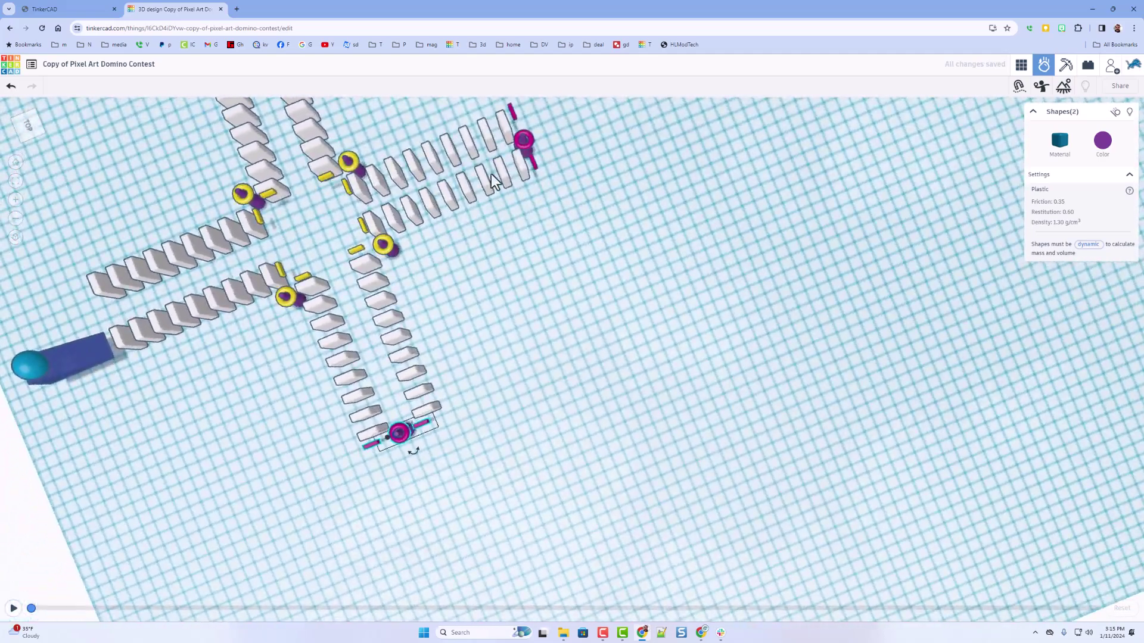
click(524, 143)
drag(525, 146, 525, 147)
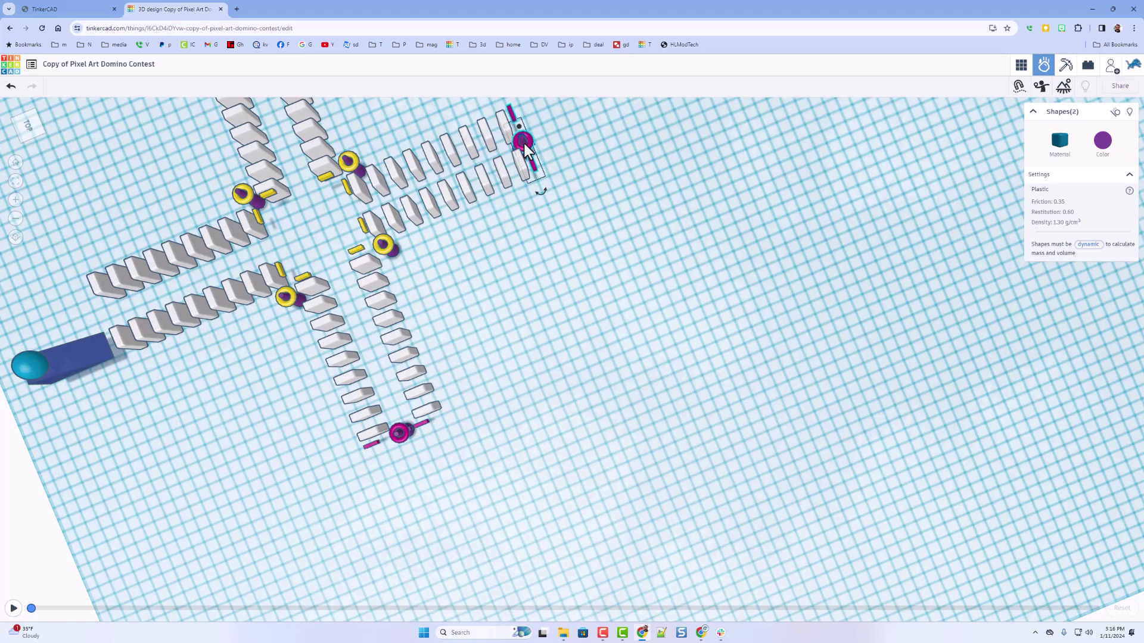
right_drag(190, 224, 501, 228)
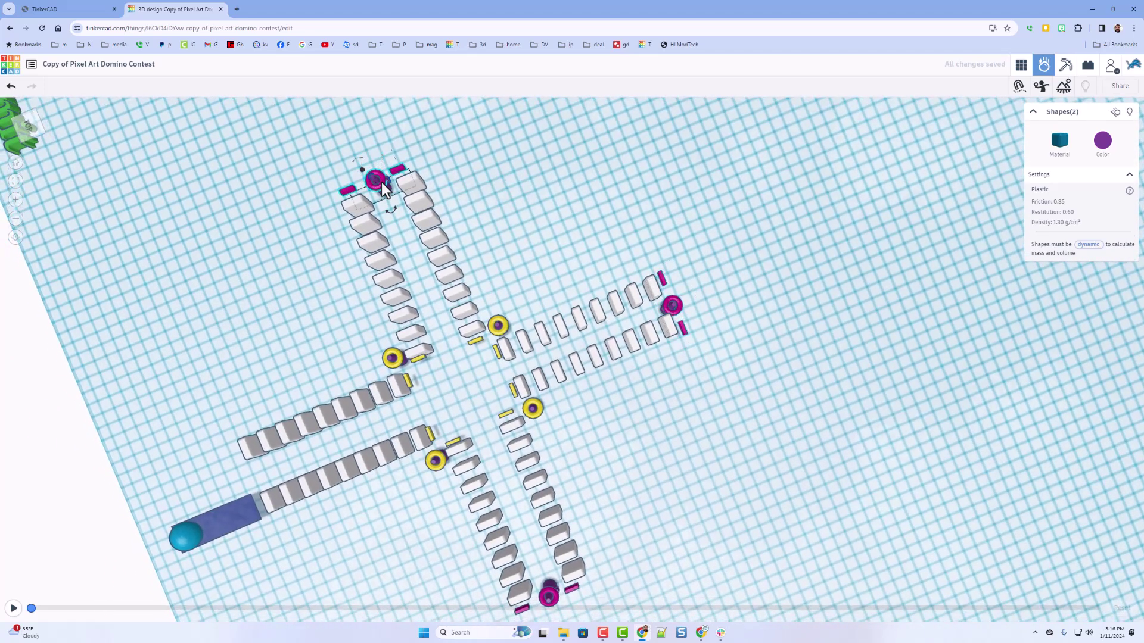
right_drag(381, 182, 711, 452)
click(13, 608)
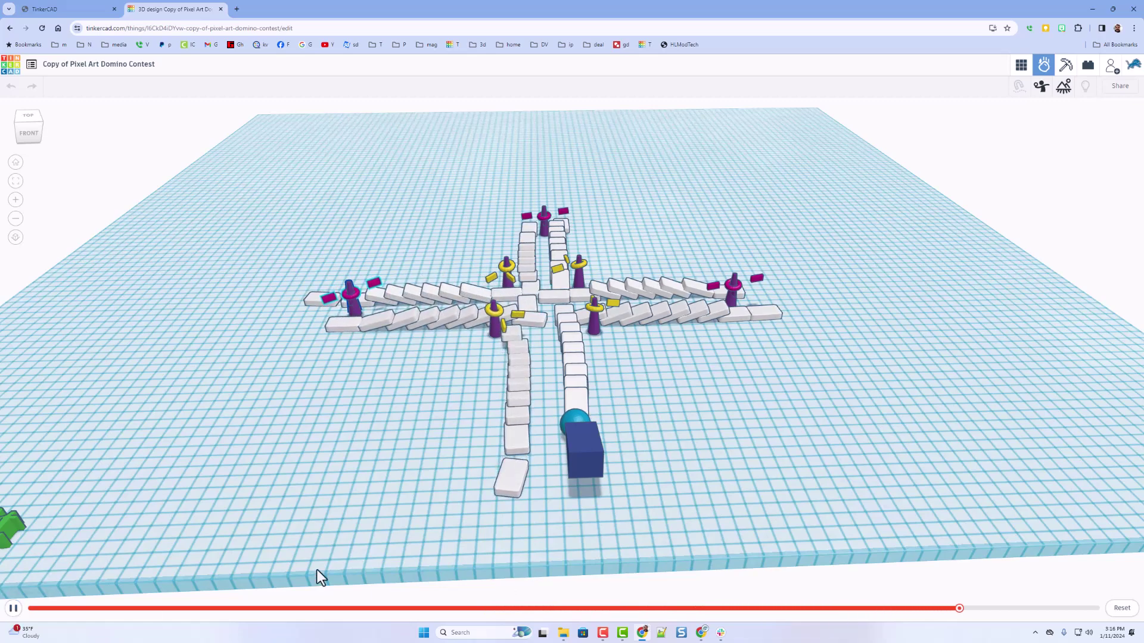
Review the fallen dominoes, then rewind the simulation to its start so all stand again
right_drag(660, 477, 713, 490)
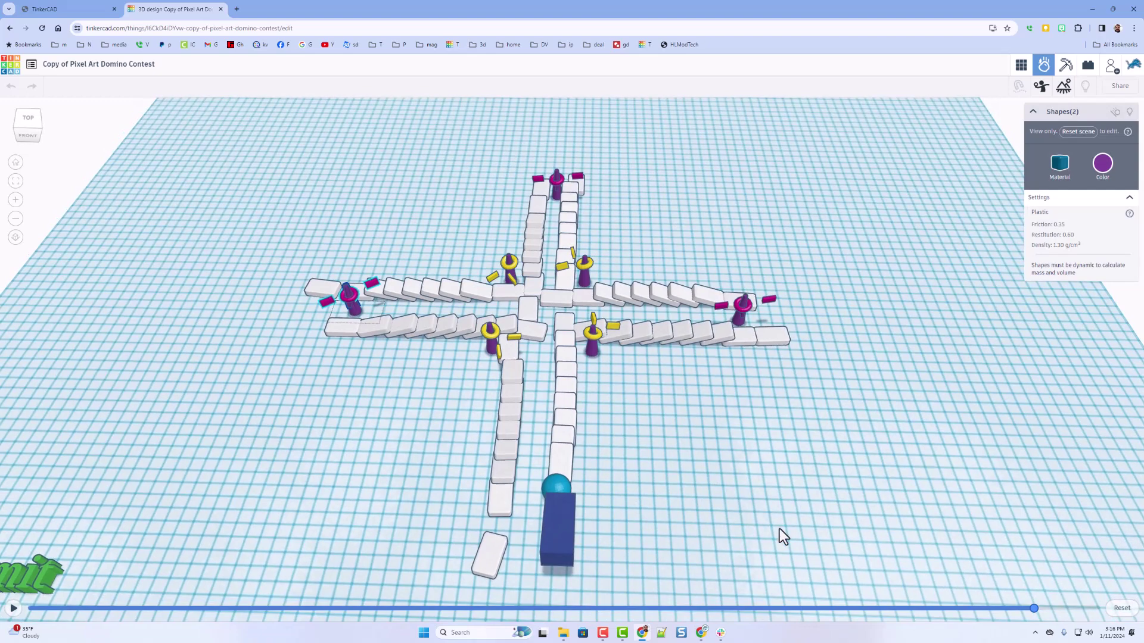
drag(1035, 610, 45, 636)
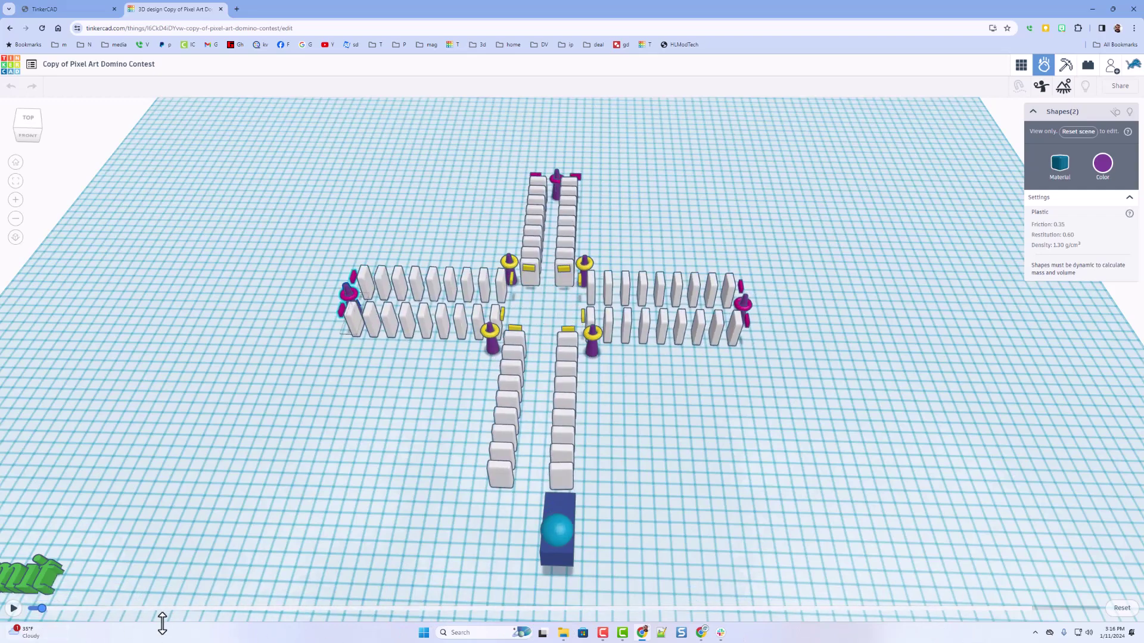